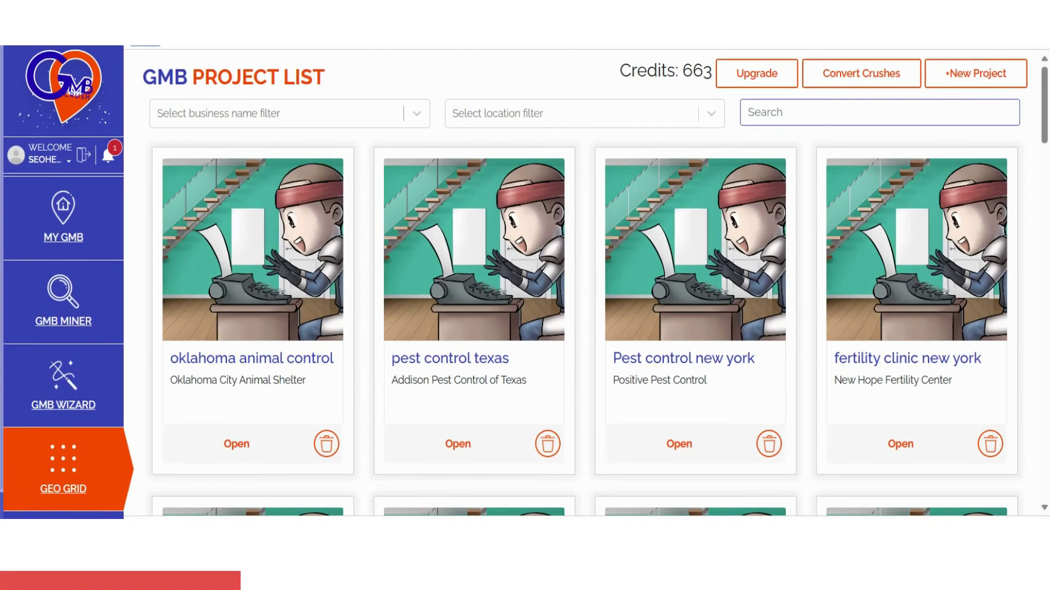
- Reload the Geo Grid project list and dismiss the crush-to-credit conversion without converting
scroll(546, 162, down, 1)
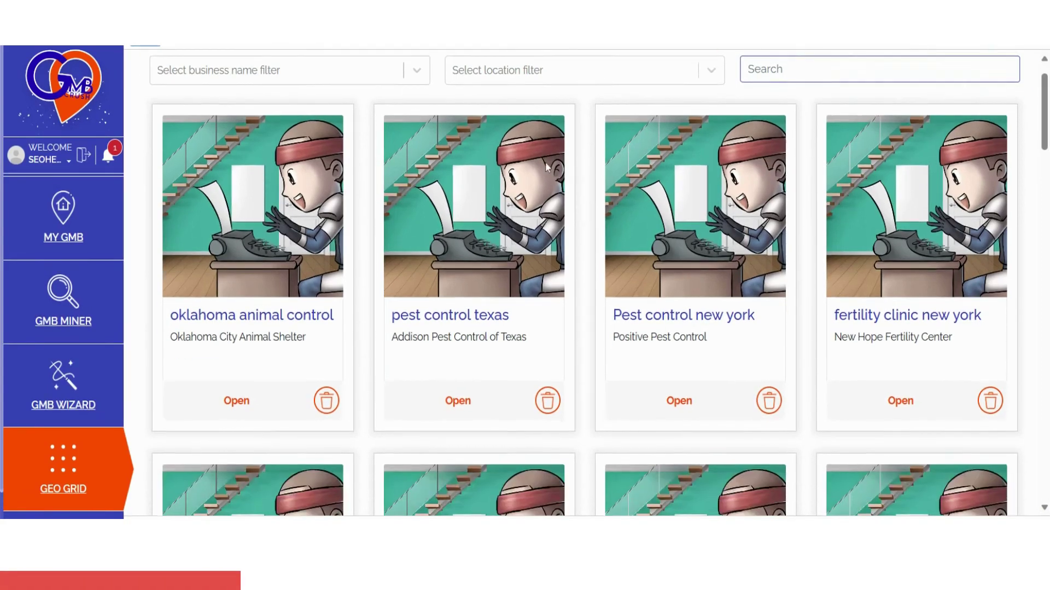
scroll(546, 162, up, 1)
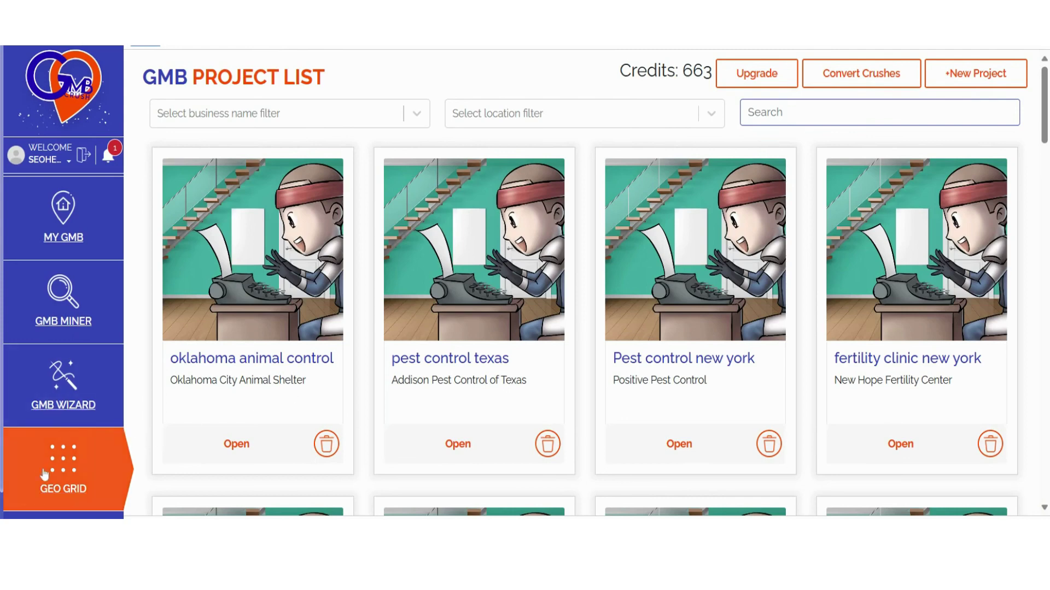
click(64, 473)
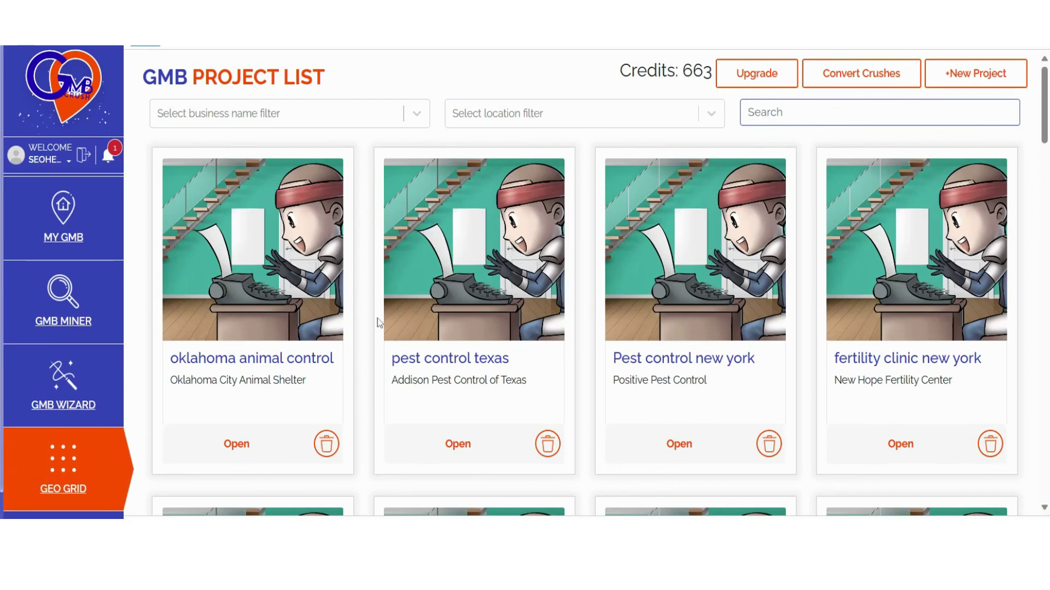
click(856, 82)
mouse_move(501, 242)
mouse_down()
mouse_move(581, 246)
mouse_move(513, 247)
mouse_up()
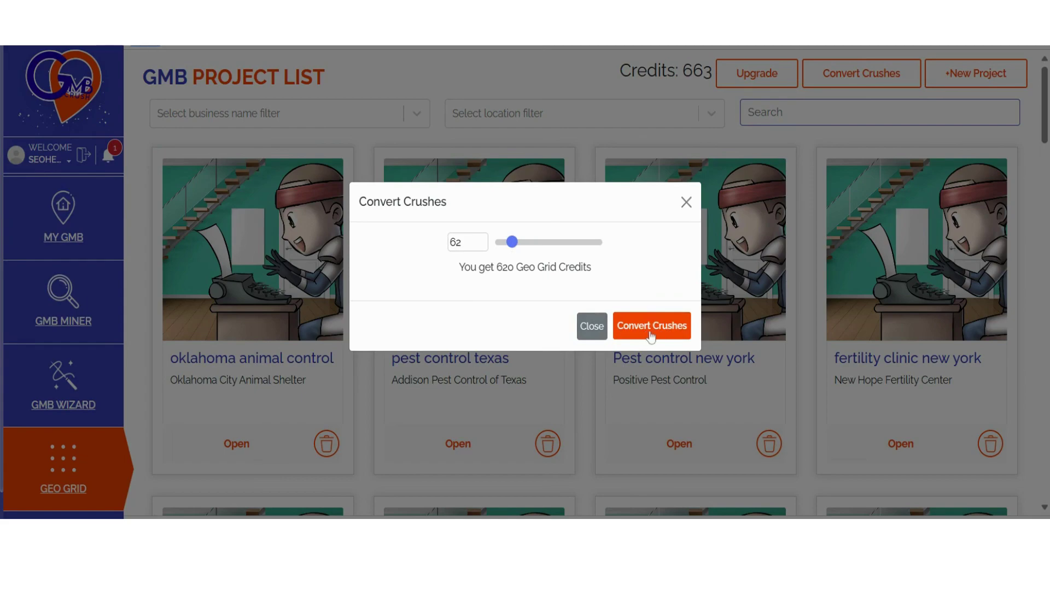
click(686, 210)
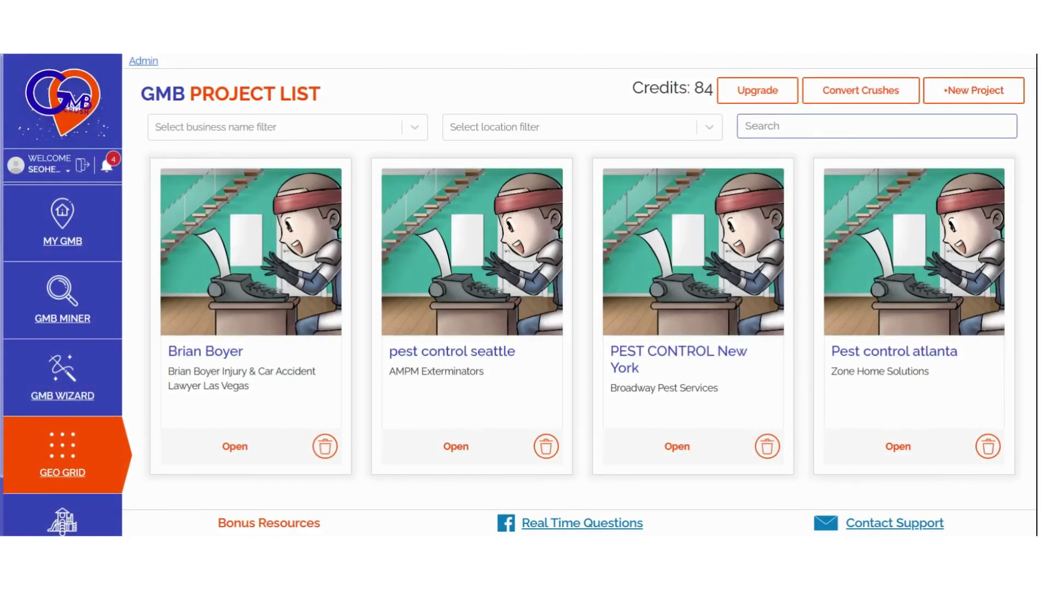
- Start a new project titled 'pest control brooklyn' and search for Rest Easy Pest Control
click(966, 100)
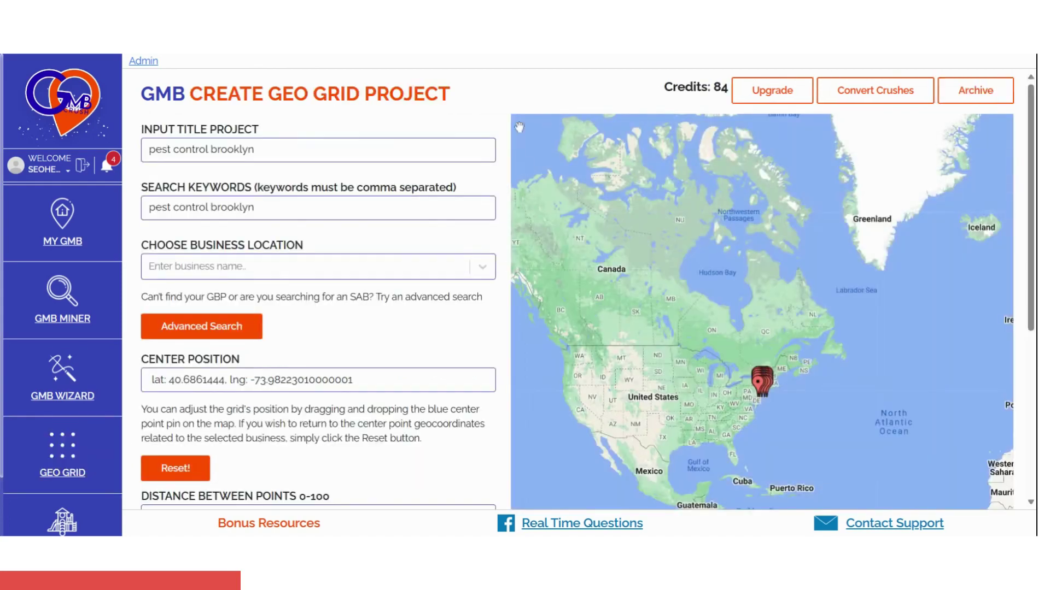
double_click(253, 130)
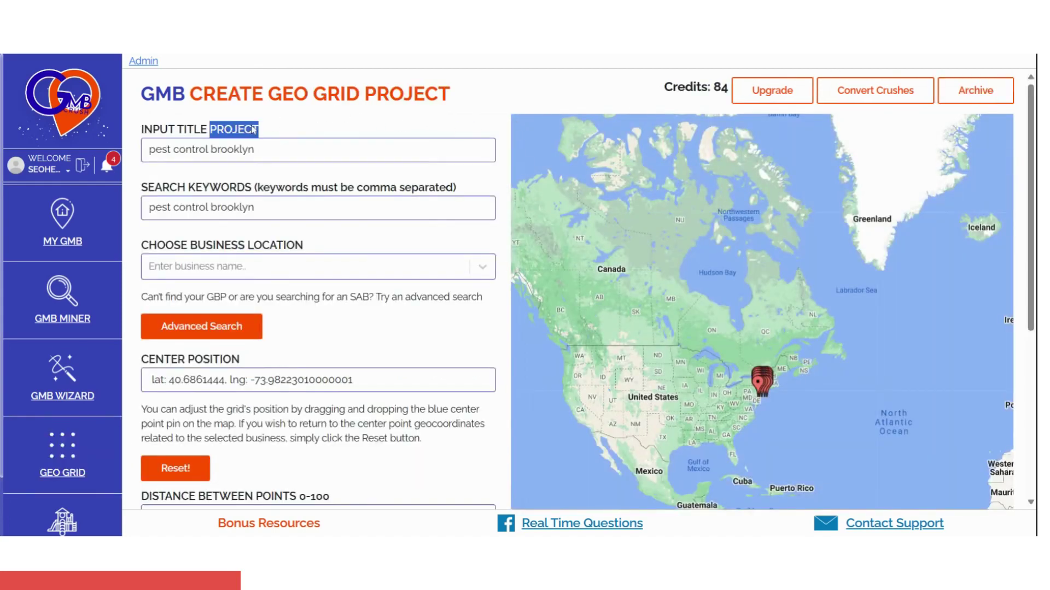
click(255, 149)
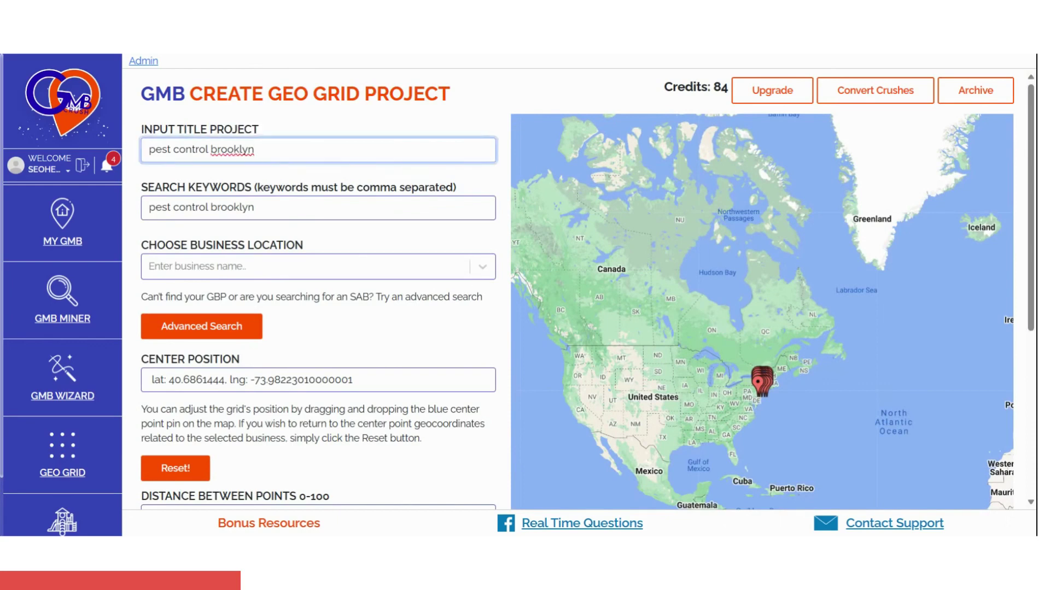
click(417, 122)
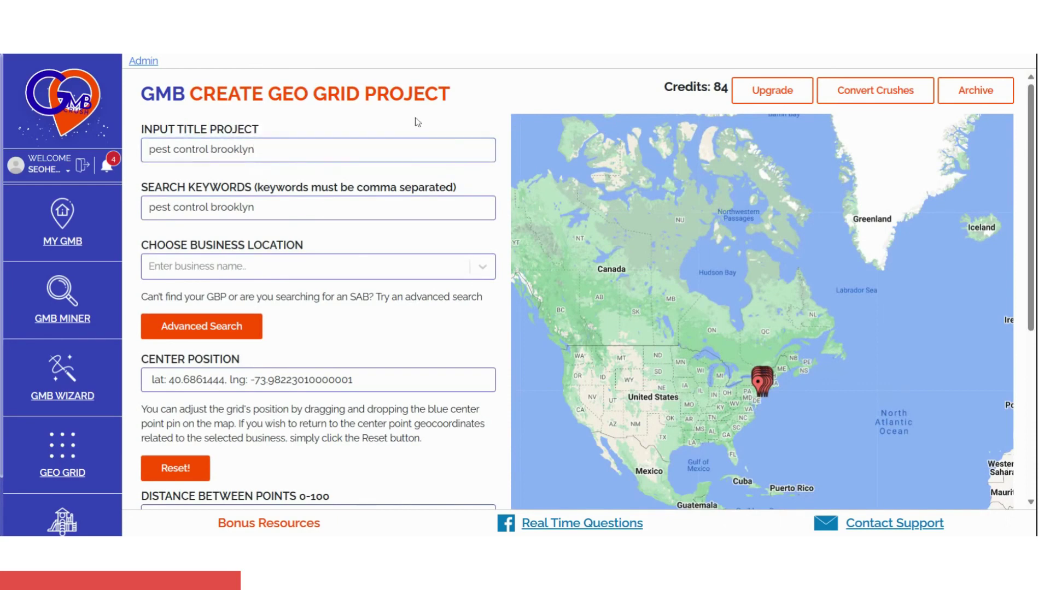
click(254, 208)
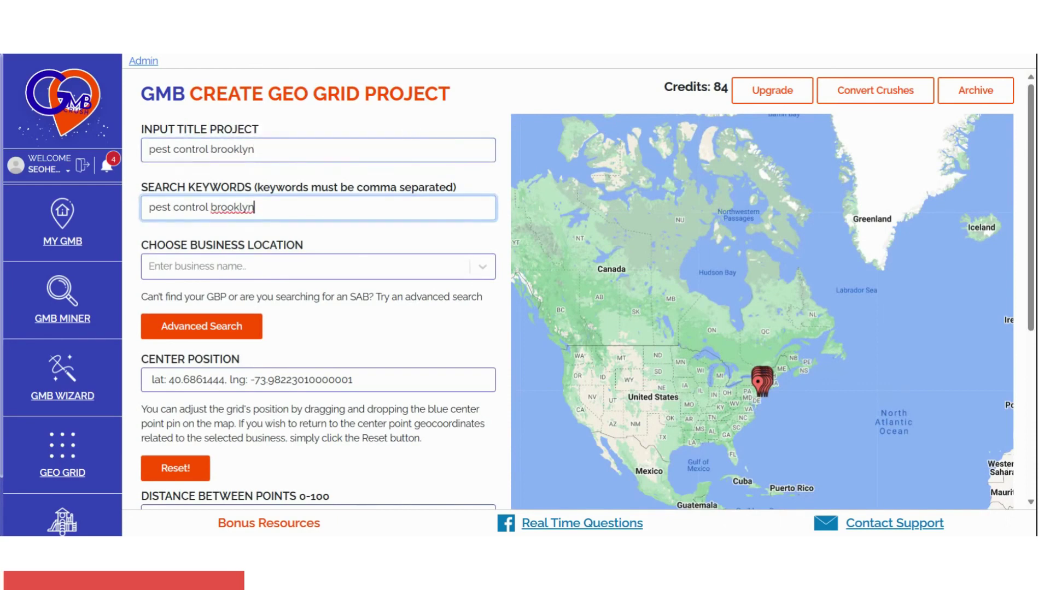
click(395, 245)
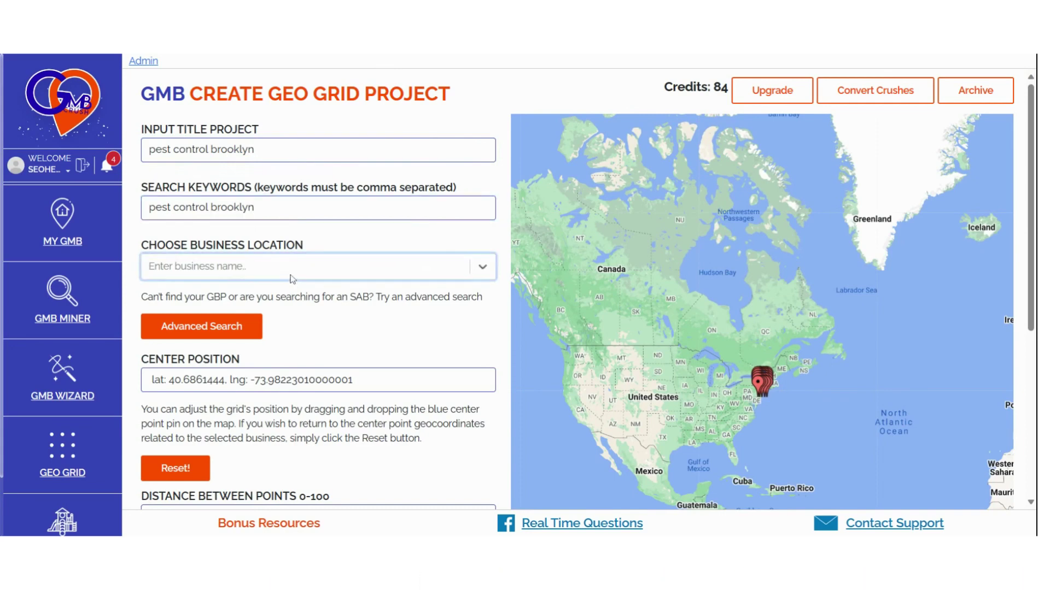
text(Rest Easy Pest Control)
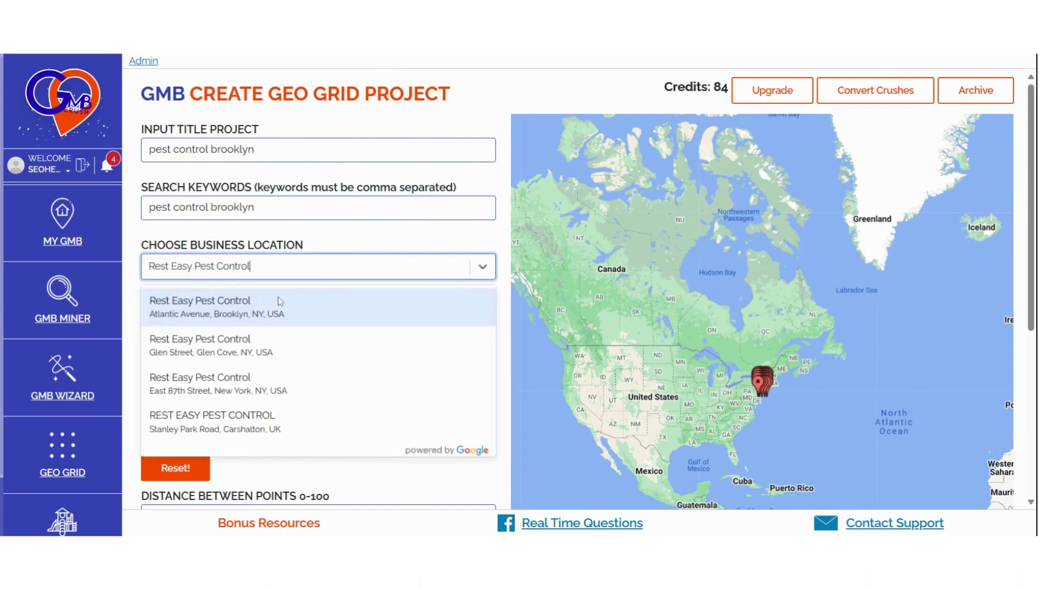
- Pick the Brooklyn Rest Easy Pest Control listing and reveal the advanced search fields
click(273, 317)
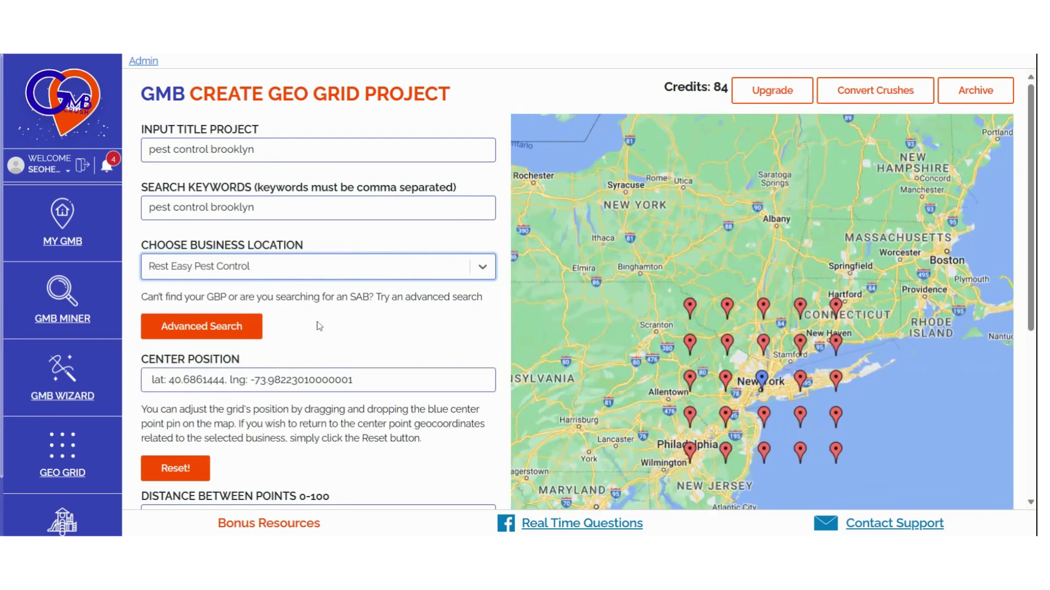
click(320, 326)
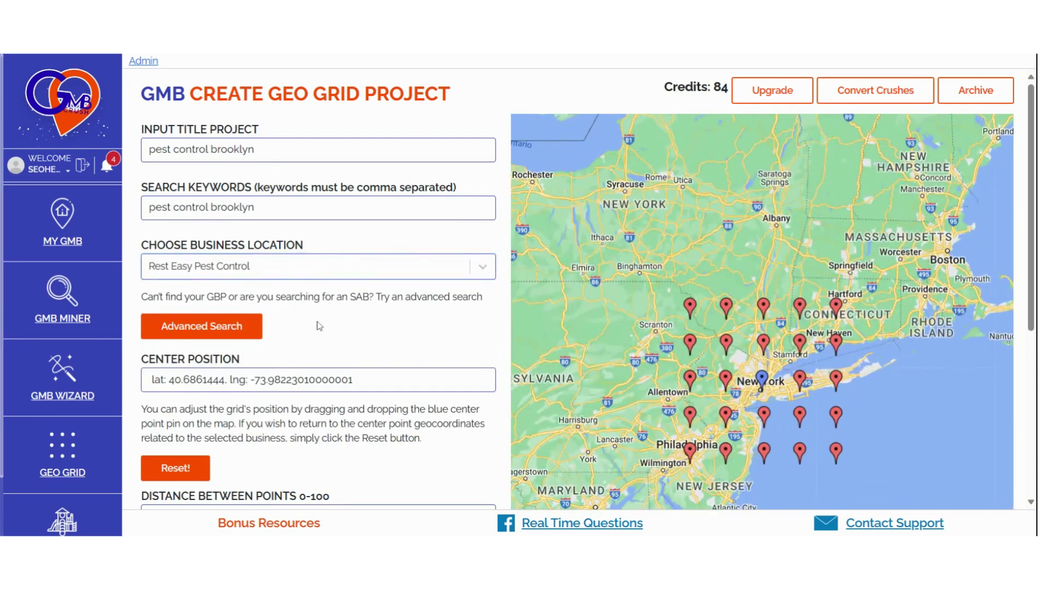
click(209, 335)
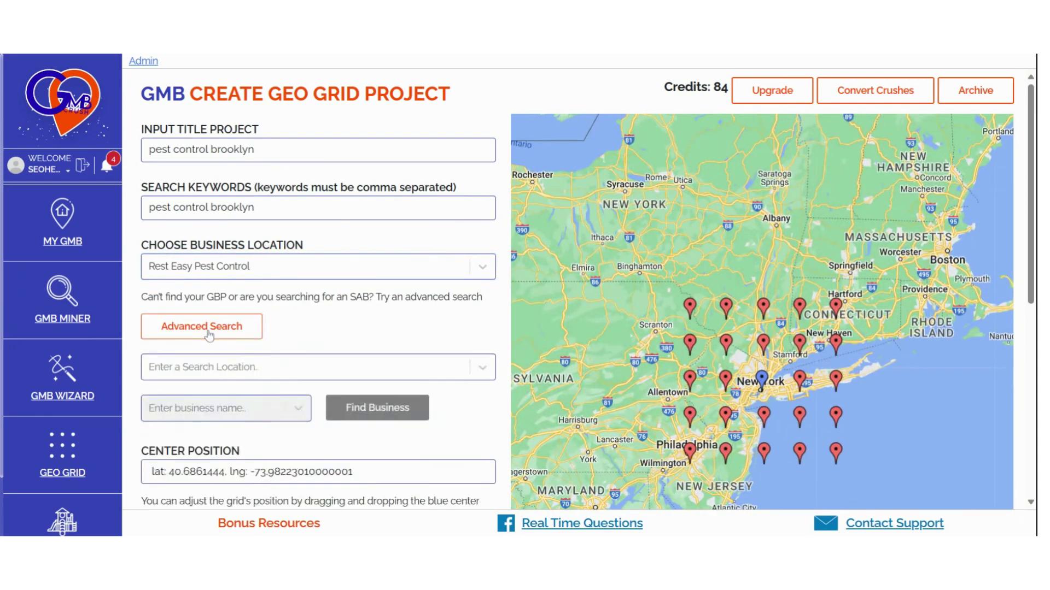
click(242, 369)
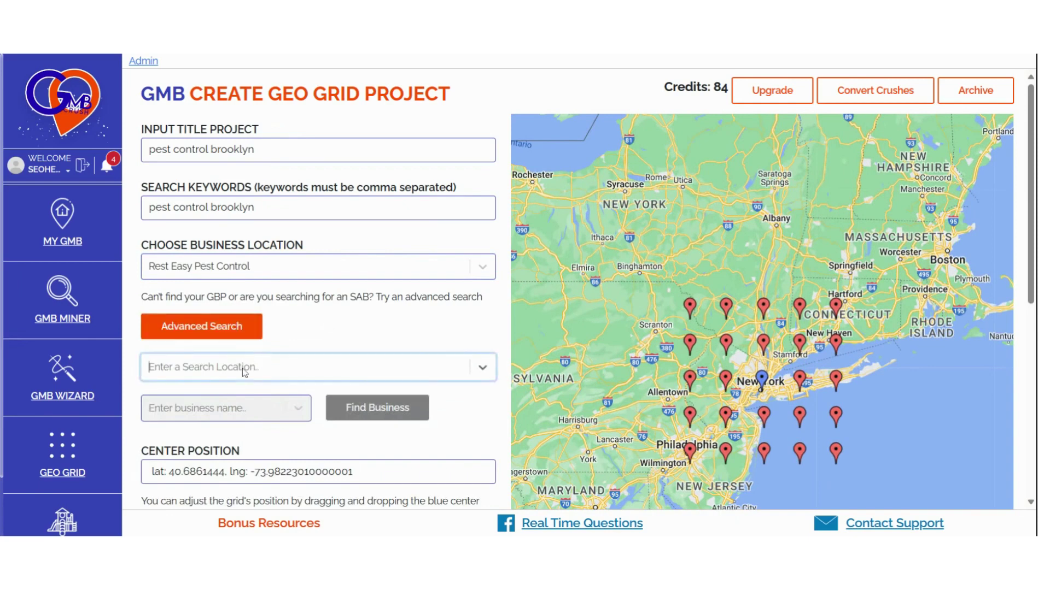
click(209, 420)
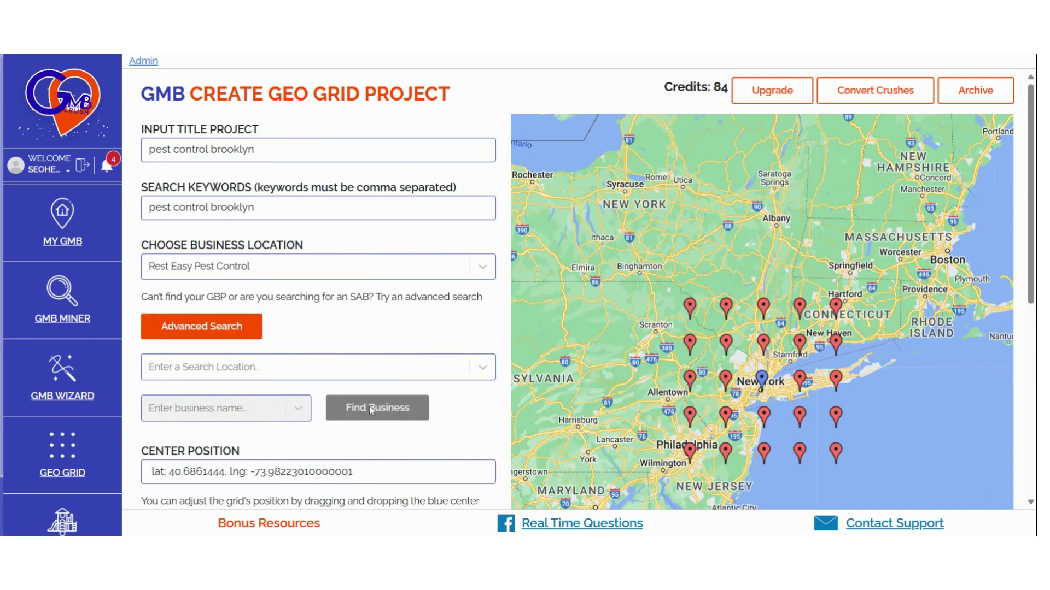
- Drag the grid centre pin west into eastern Pennsylvania near Lehighton
scroll(450, 409, down, 3)
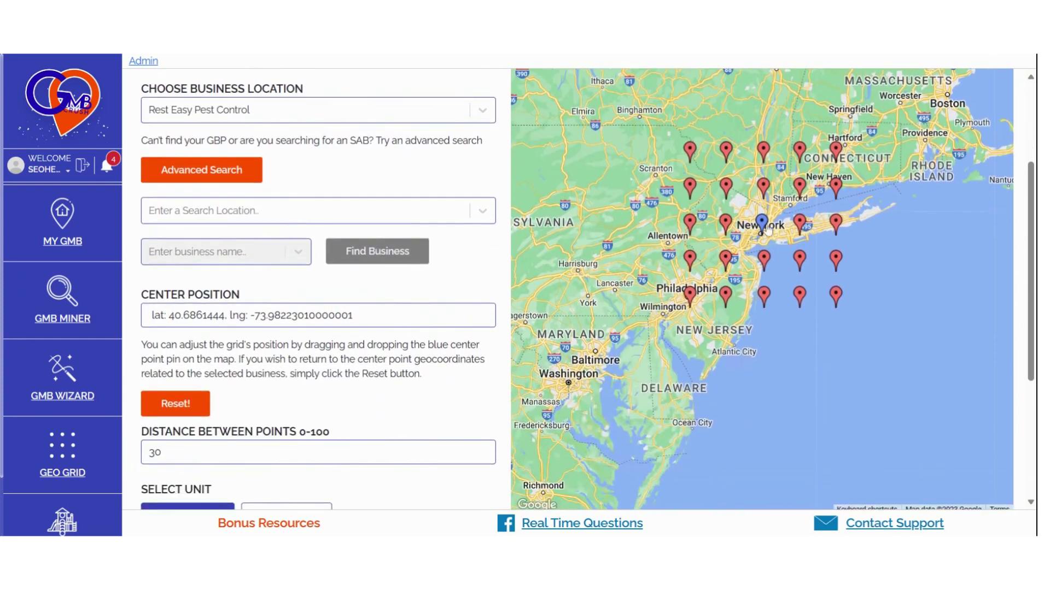
drag(761, 225, 663, 233)
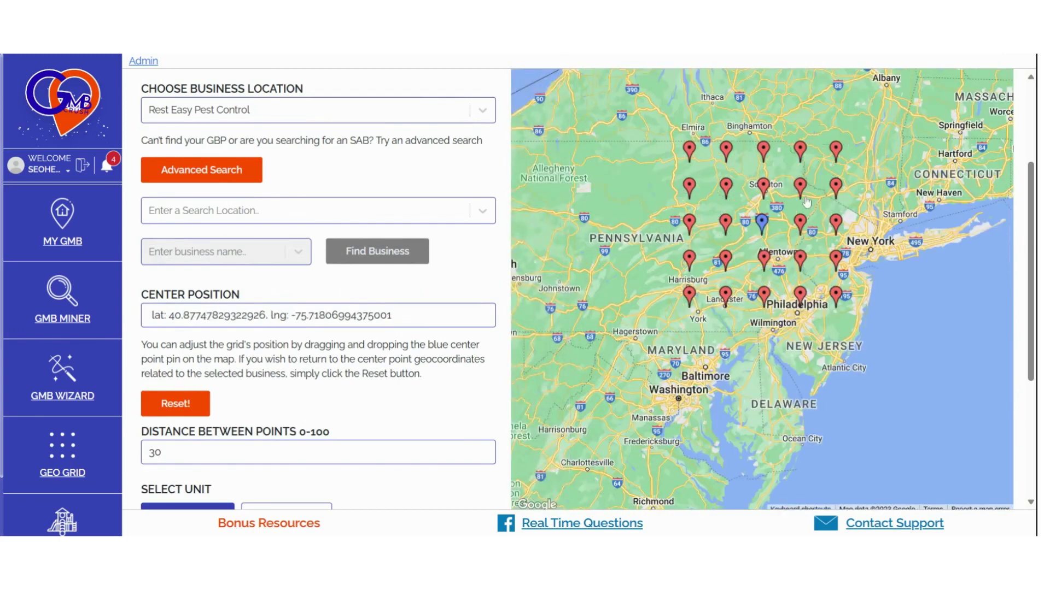
drag(761, 225, 929, 230)
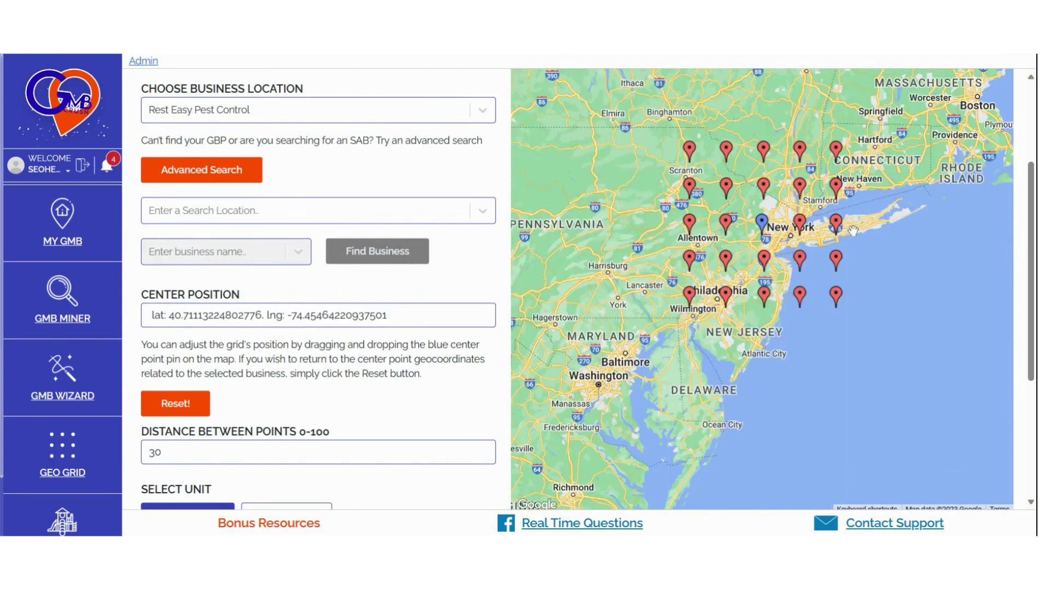
drag(757, 213, 636, 198)
scroll(427, 412, down, 2)
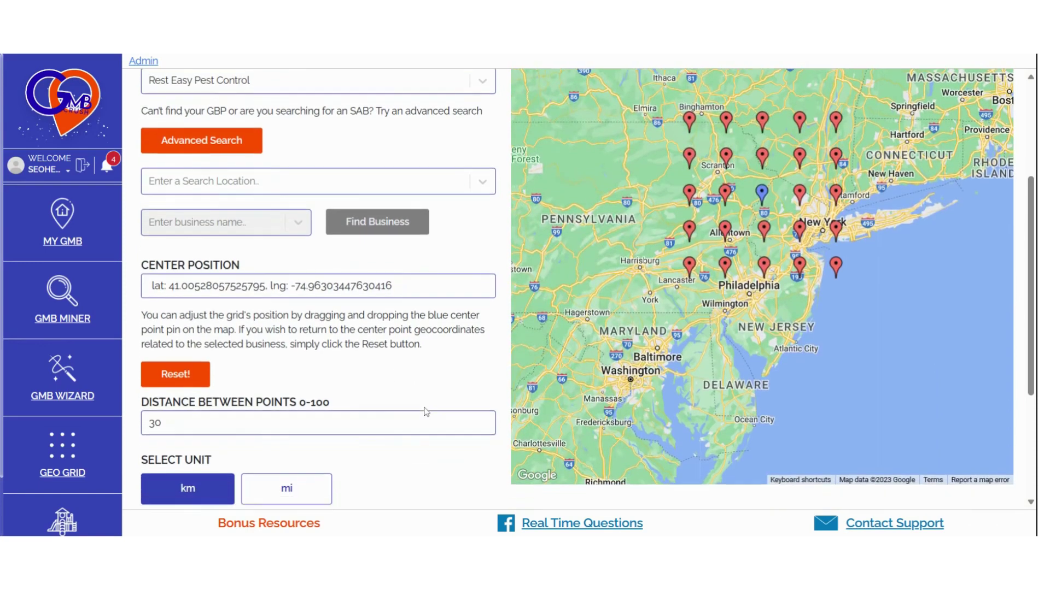
scroll(579, 290, up, 1)
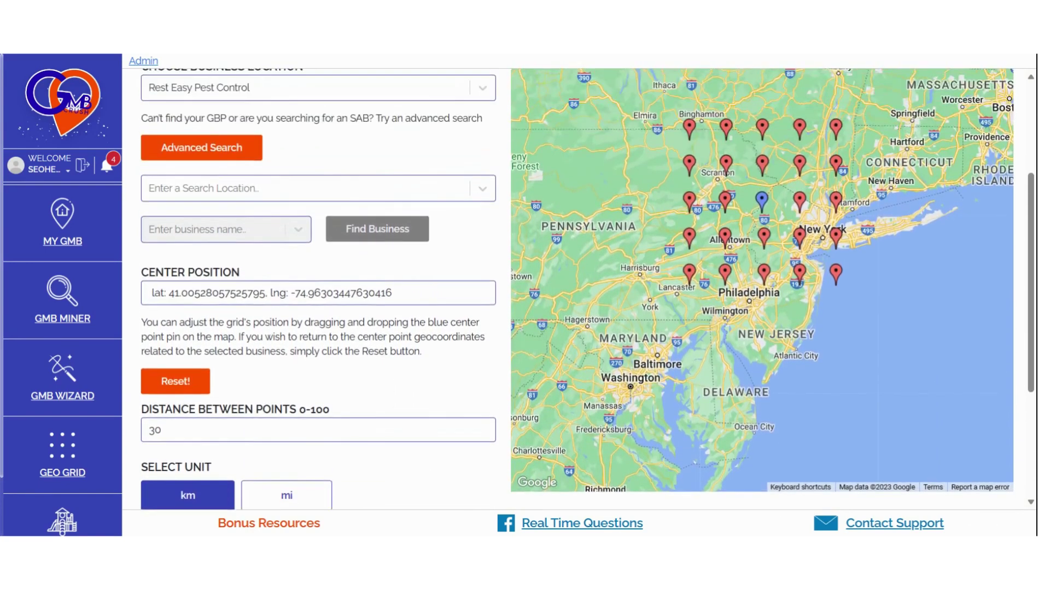
- Set the distance between grid points to 11 km
click(162, 431)
key(BackSpace)
key(BackSpace)
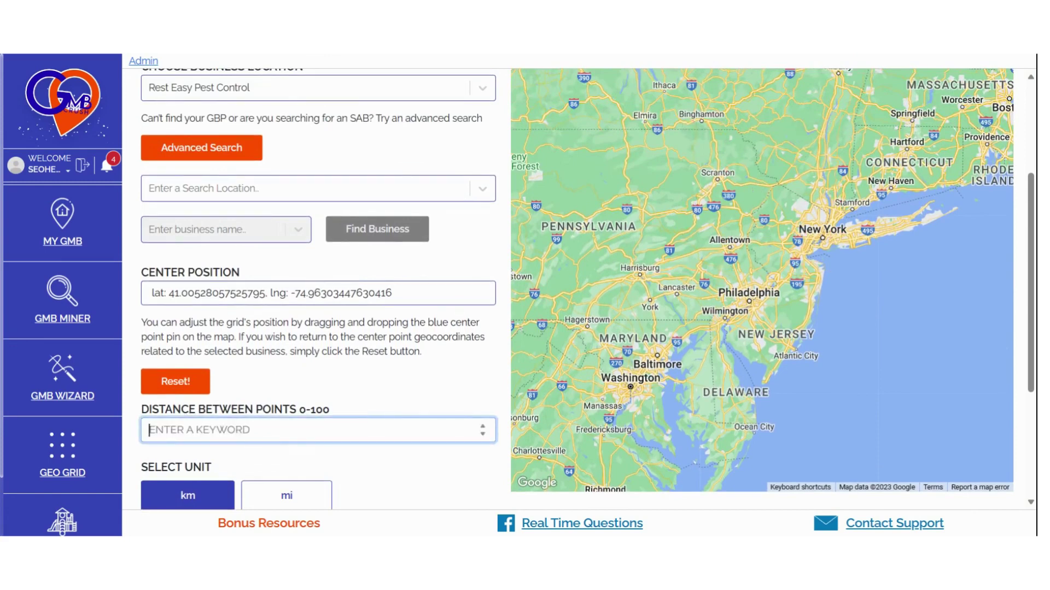
text(0.5)
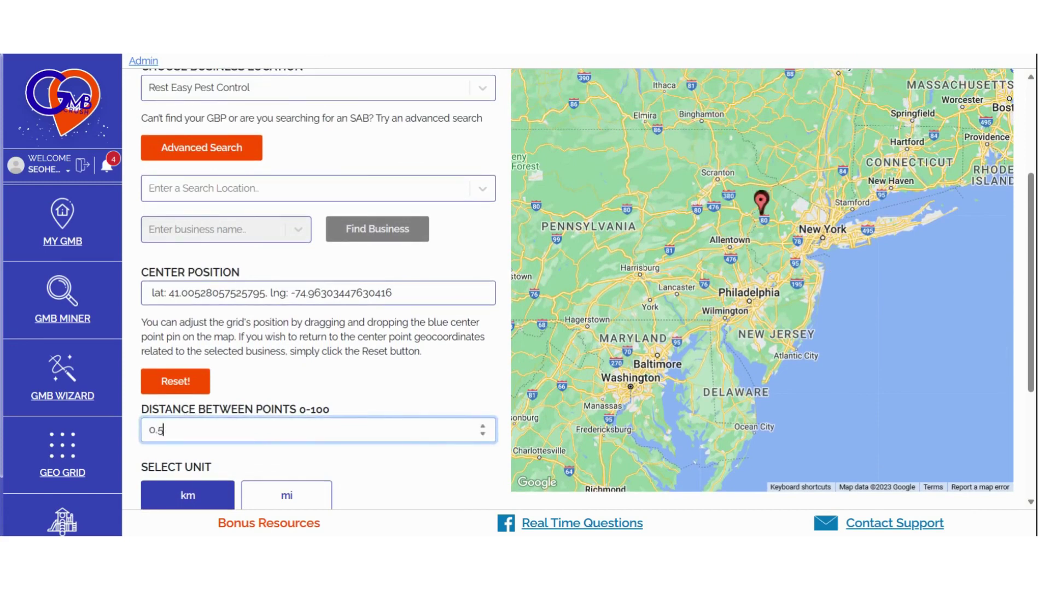
key(BackSpace)
key(BackSpace)
text(10)
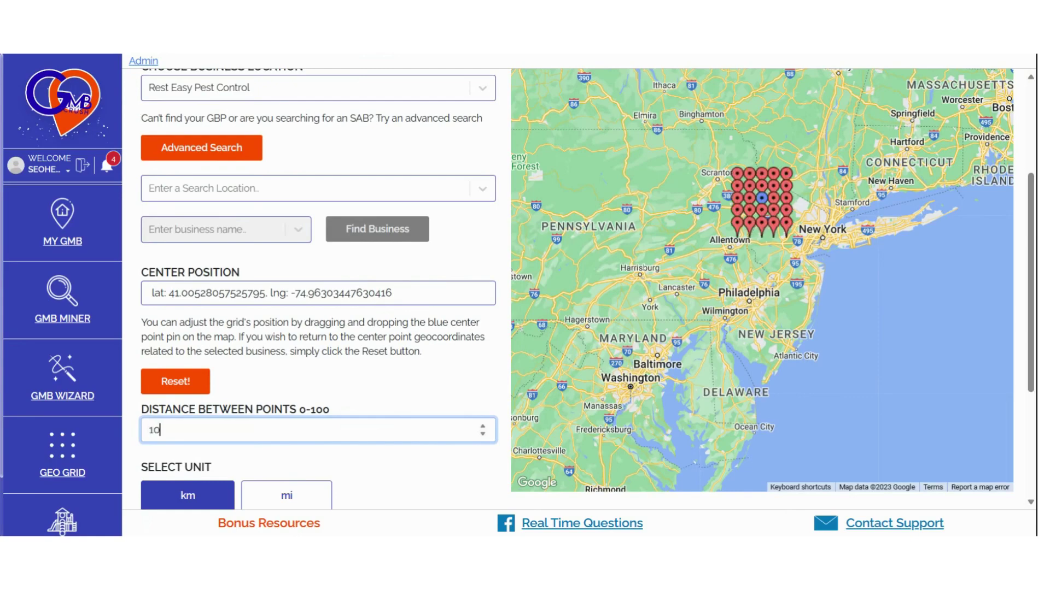
key(BackSpace)
text(1)
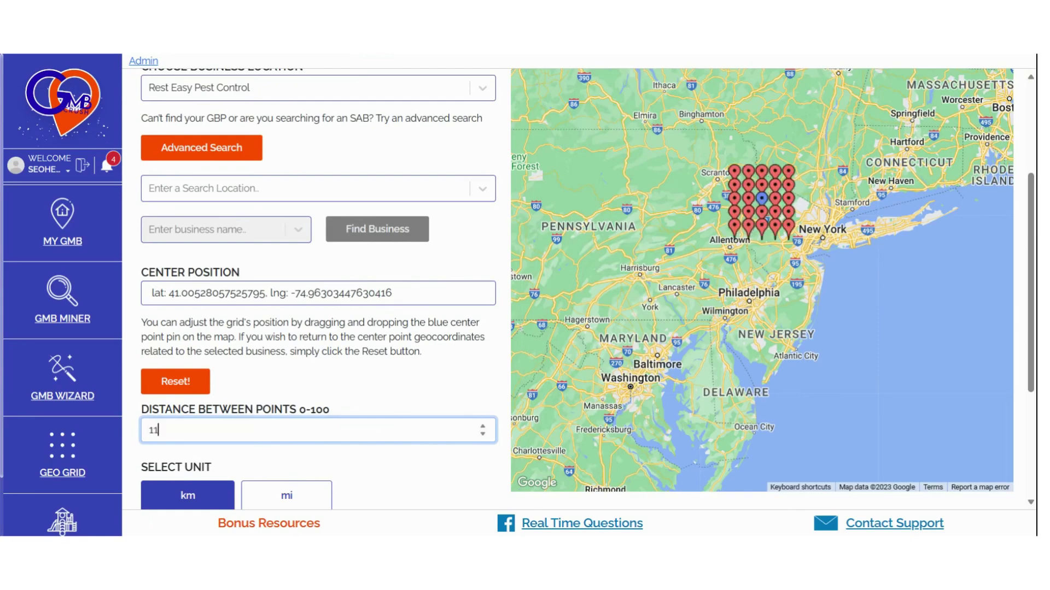
scroll(716, 230, up, 1)
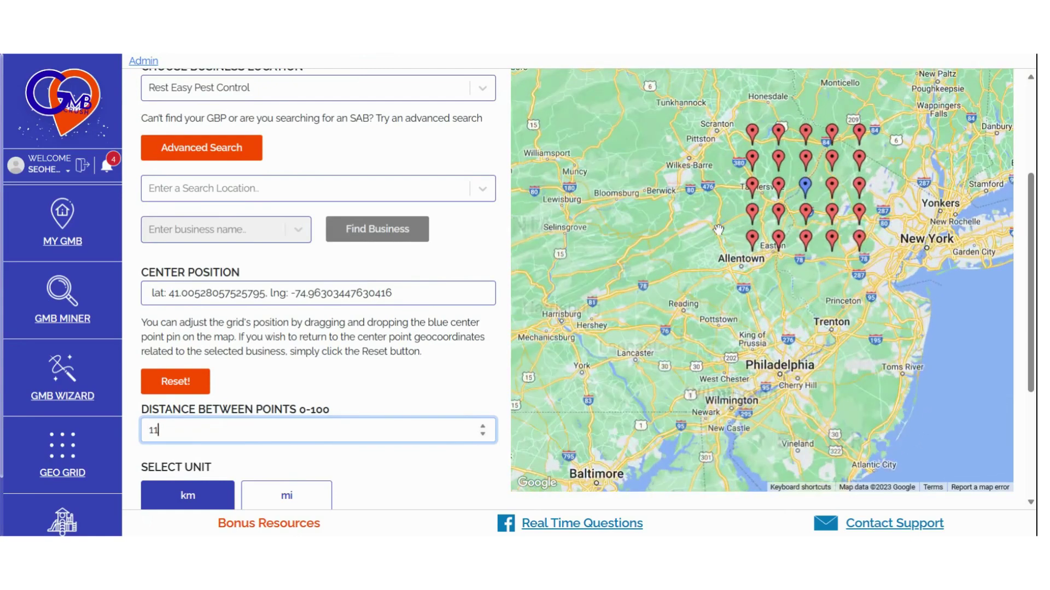
scroll(715, 229, up, 1)
- Adjust the grid centre, switch point spacing to miles and try 2 miles
drag(845, 159, 798, 127)
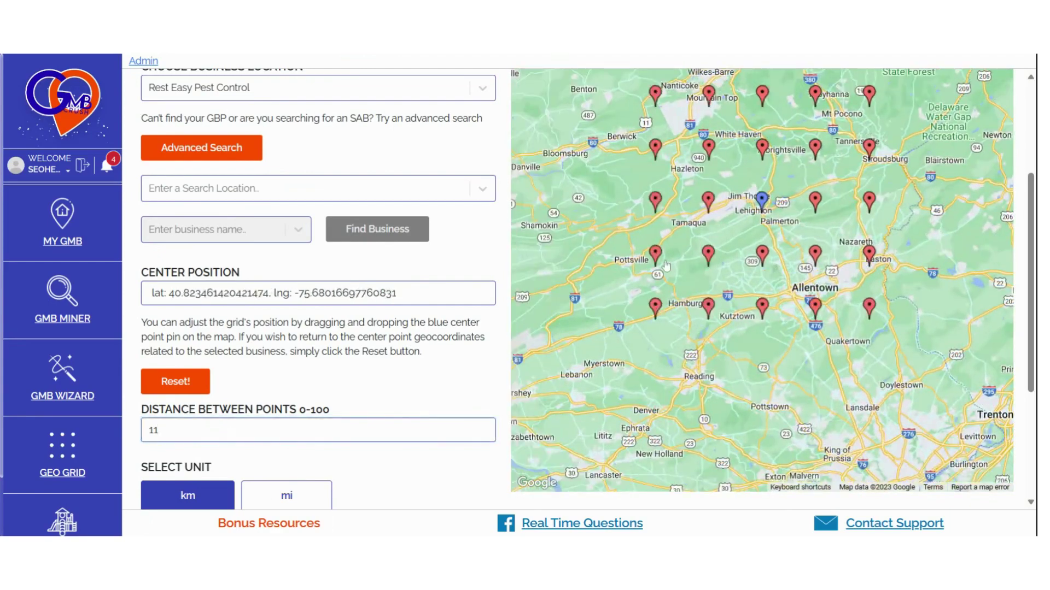
drag(667, 280, 632, 350)
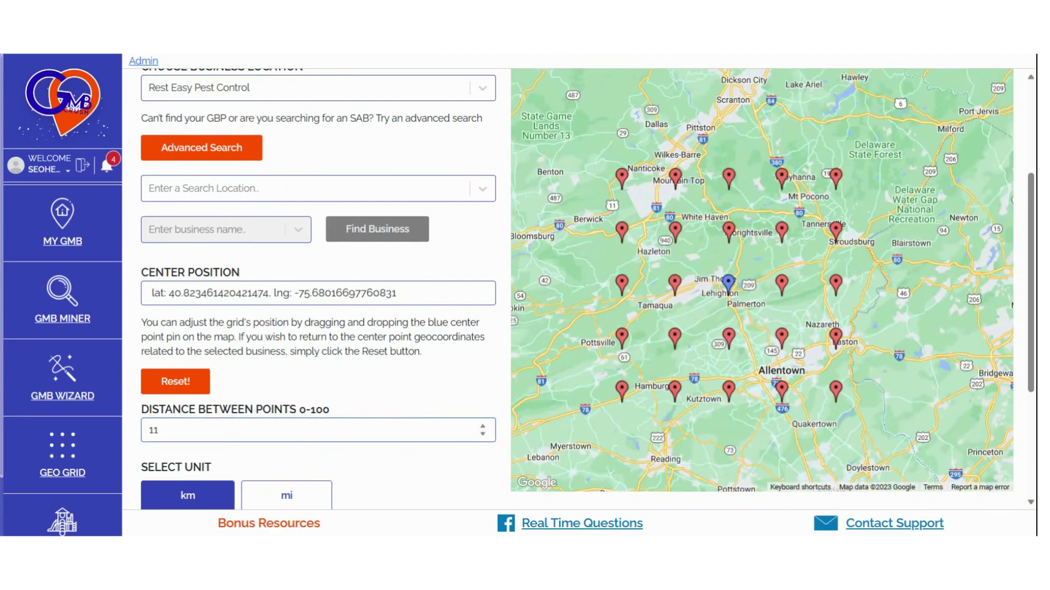
click(200, 429)
key(BackSpace)
key(BackSpace)
text(0)
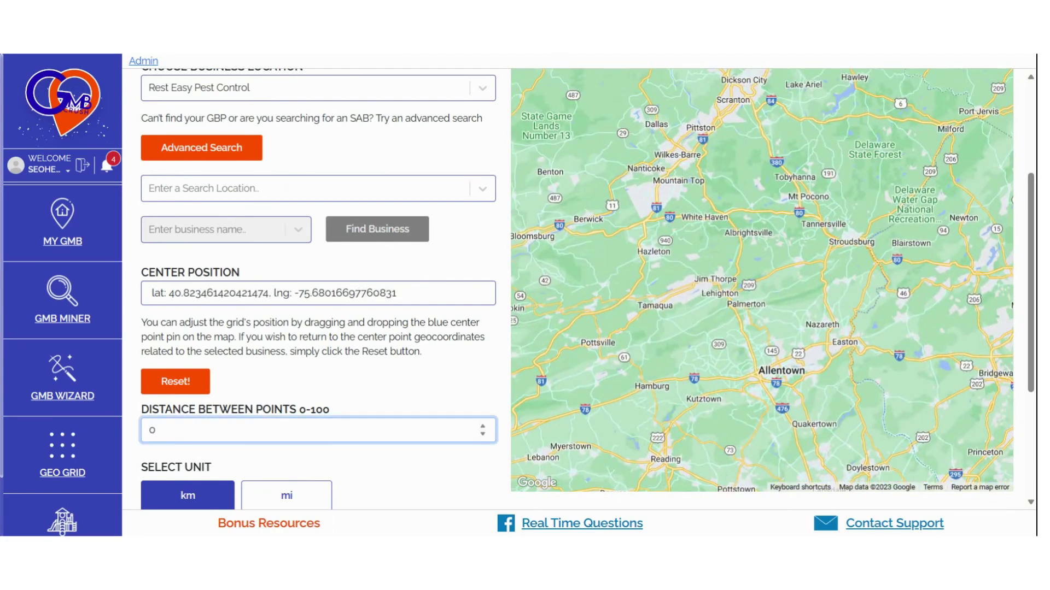
text(8)
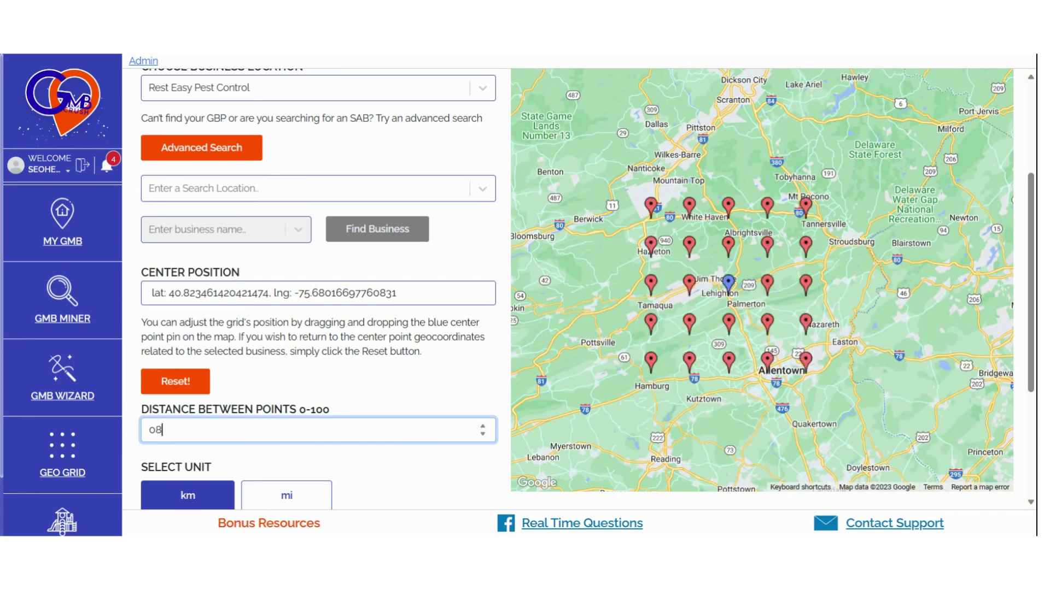
key(BackSpace)
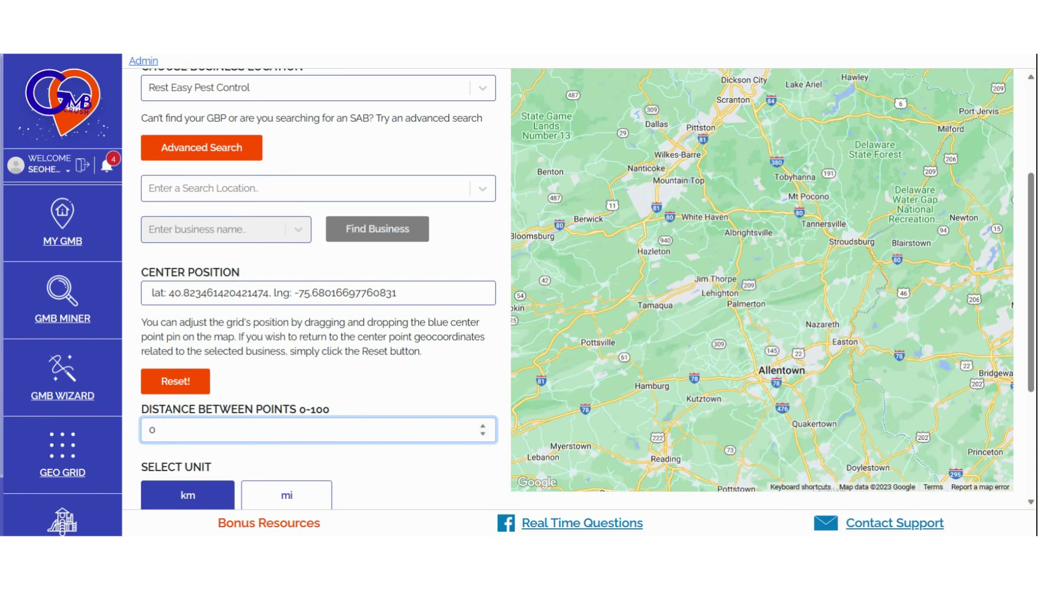
key(BackSpace)
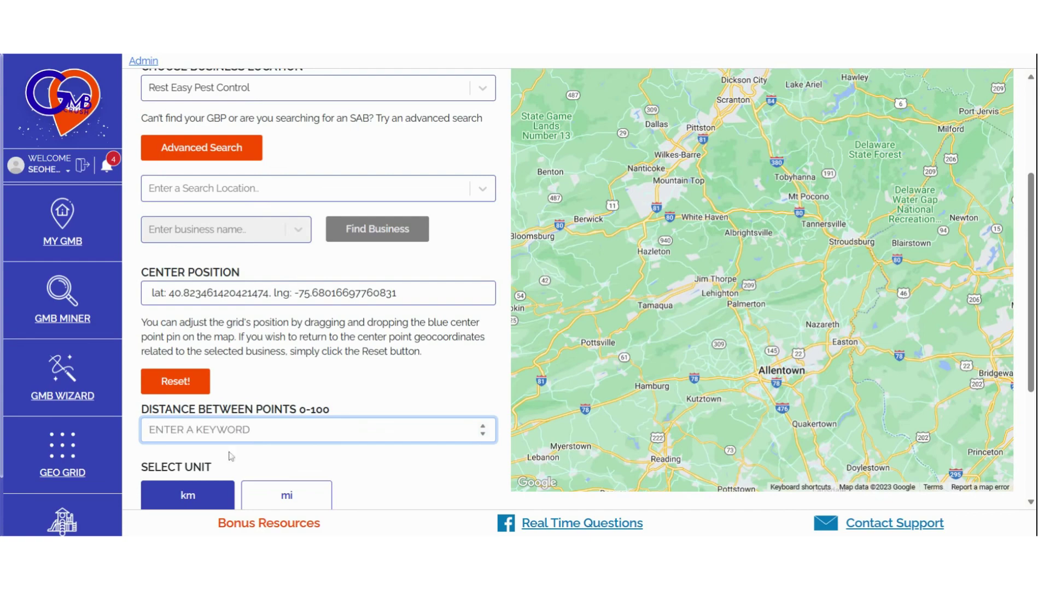
click(286, 495)
click(229, 429)
text(2)
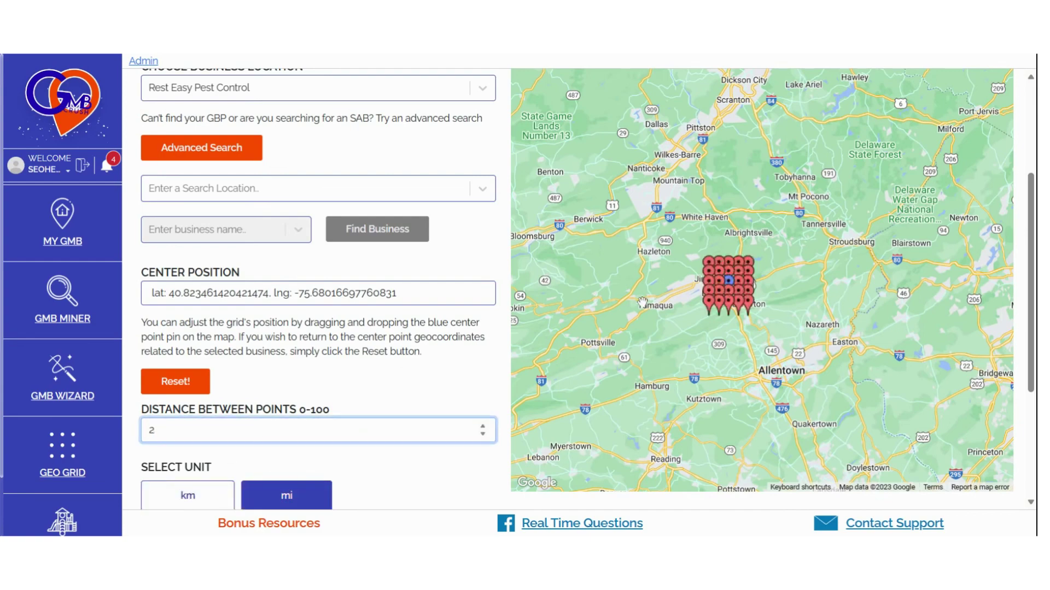
- Try 5-mile and then 10-mile spacings while panning to view the grid
scroll(642, 303, up, 2)
drag(730, 289, 653, 305)
click(188, 421)
key(BackSpace)
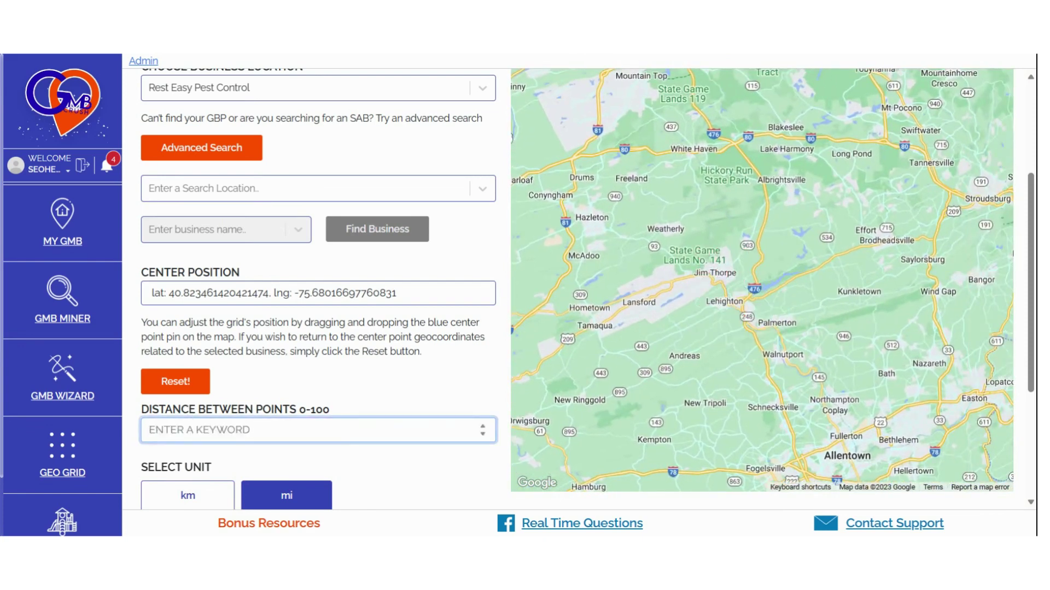
text(5)
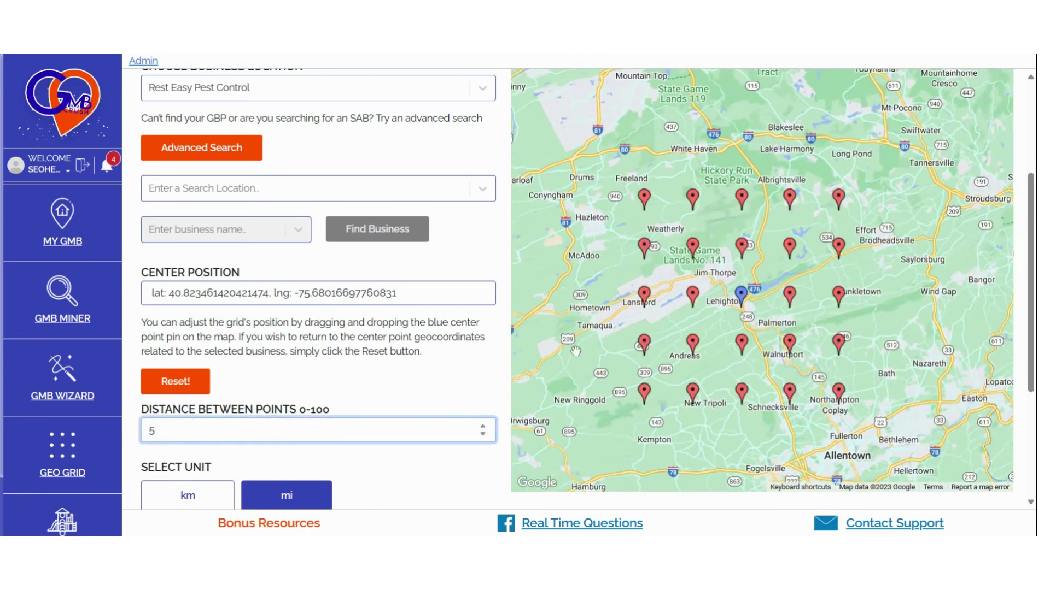
scroll(576, 350, down, 3)
drag(566, 400, 618, 357)
click(154, 431)
key(BackSpace)
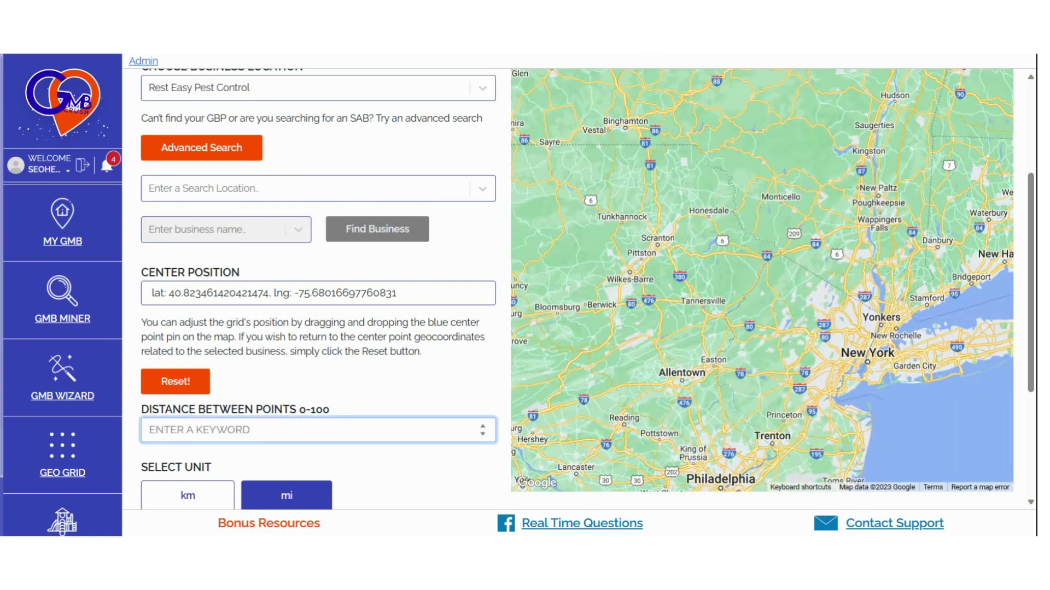
text(10)
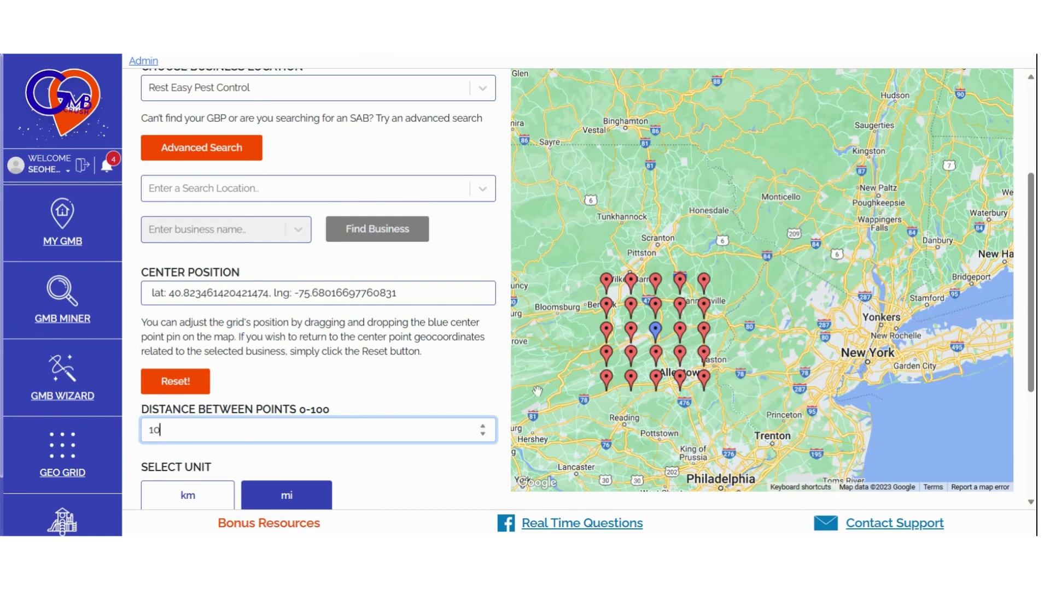
drag(550, 388, 647, 300)
- Set the distance between points to 30 miles
click(159, 430)
key(BackSpace)
key(BackSpace)
text(30)
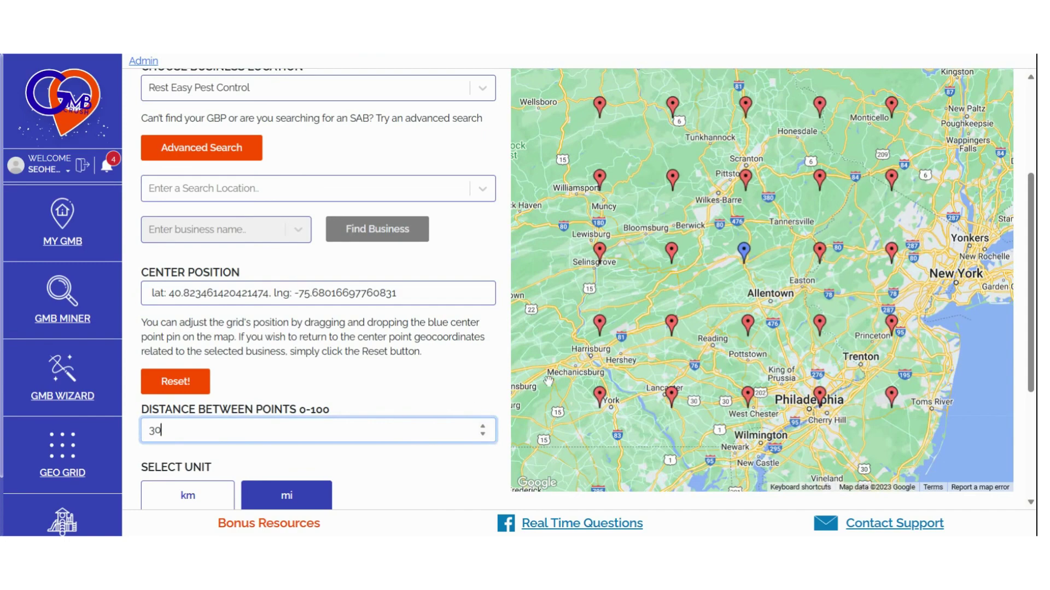
scroll(547, 383, down, 2)
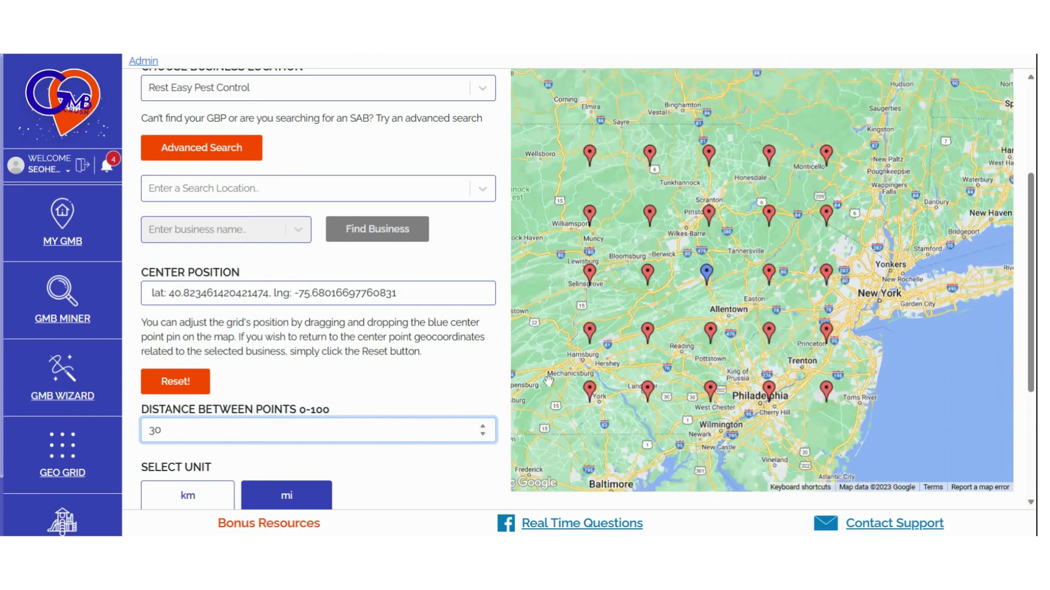
click(400, 473)
- Review the 5x5 grid size, 75 mi radius and 1-credit project cost
scroll(401, 473, down, 3)
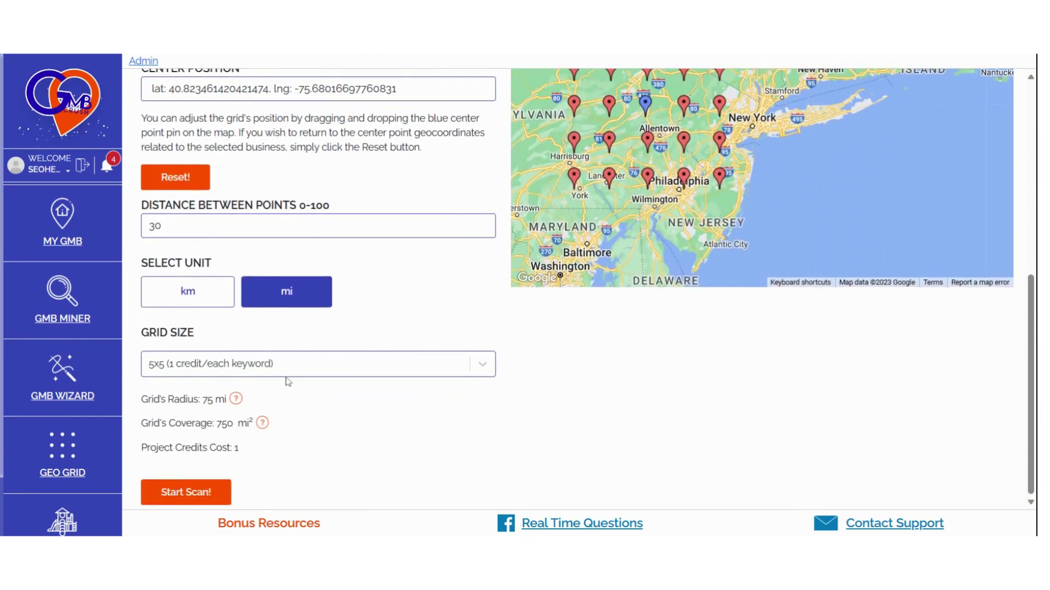
mouse_move(238, 403)
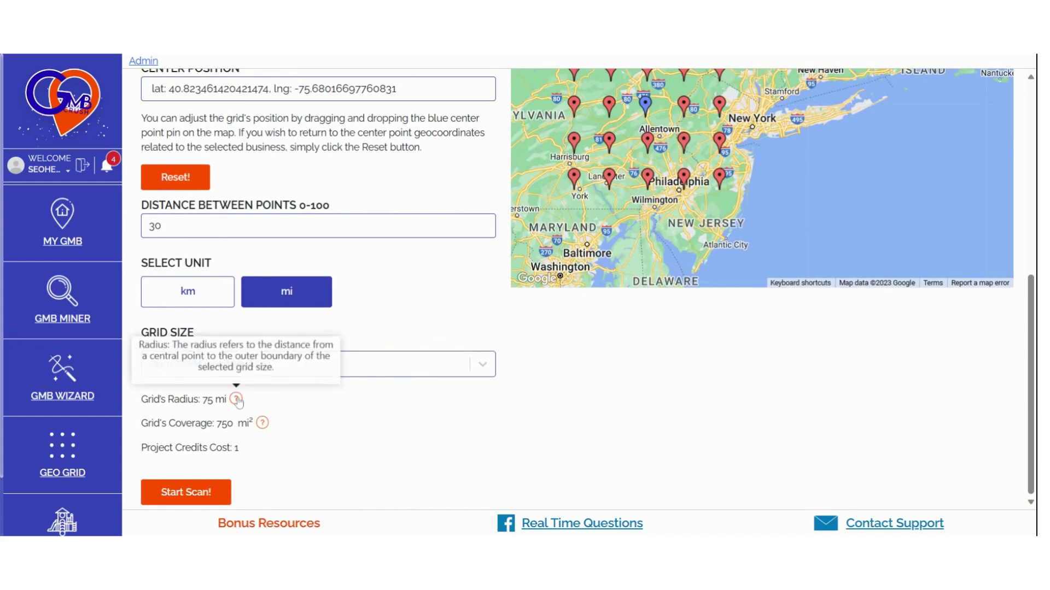
mouse_move(265, 427)
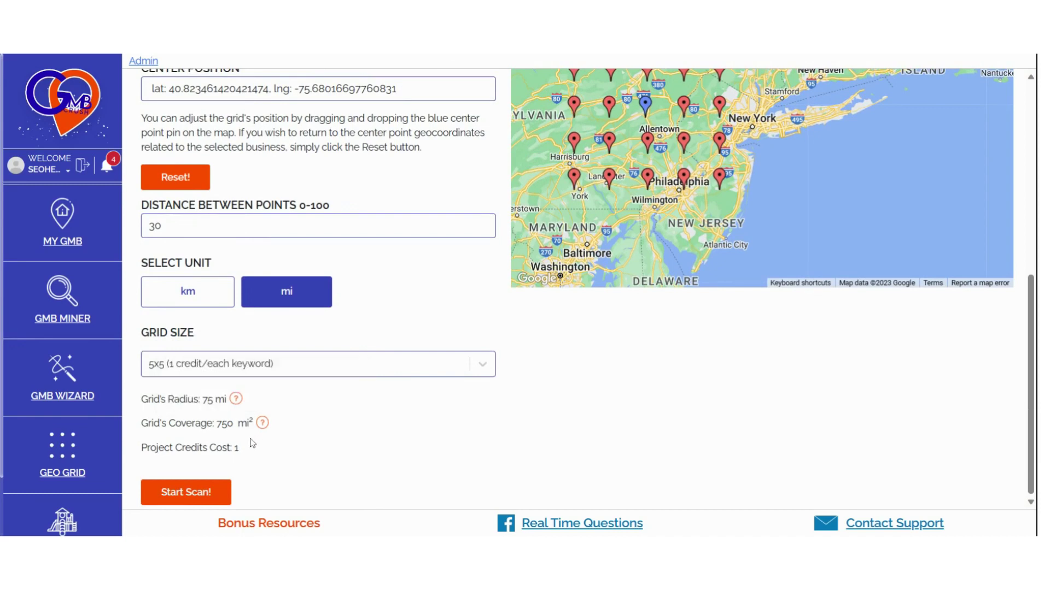
triple_click(192, 448)
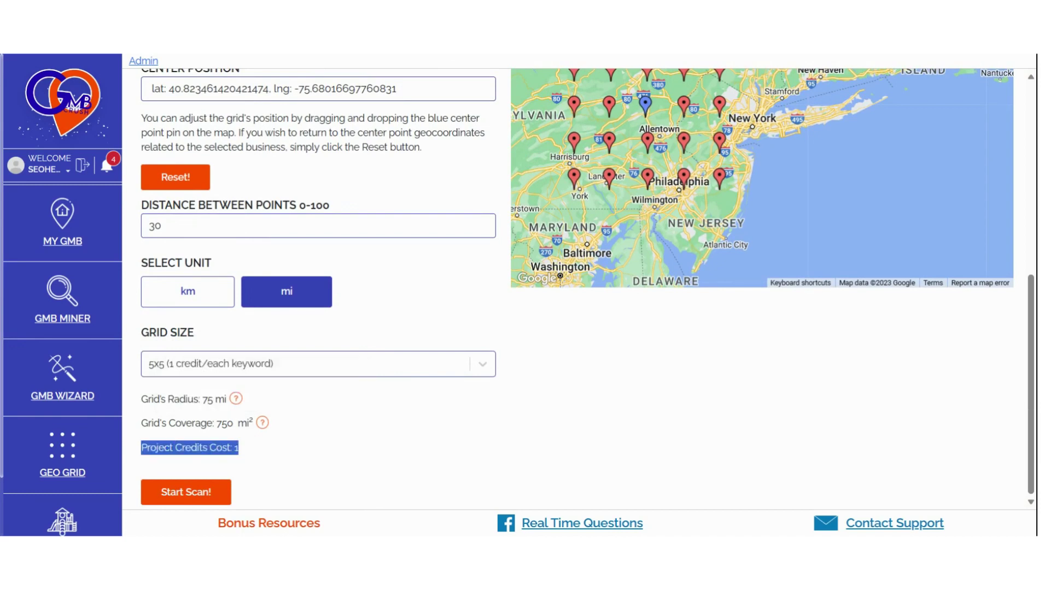
click(388, 453)
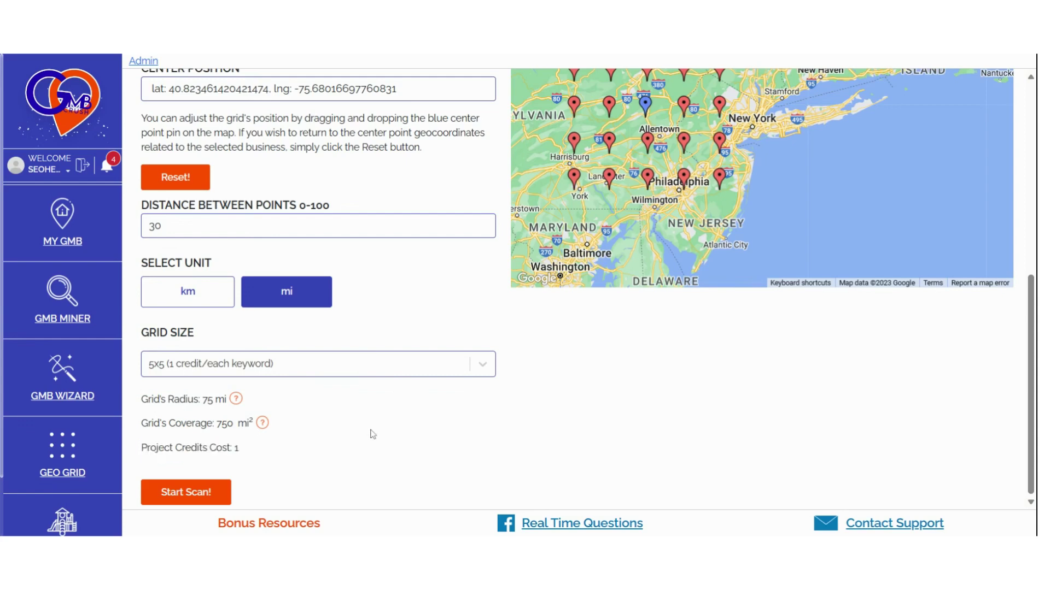
click(296, 375)
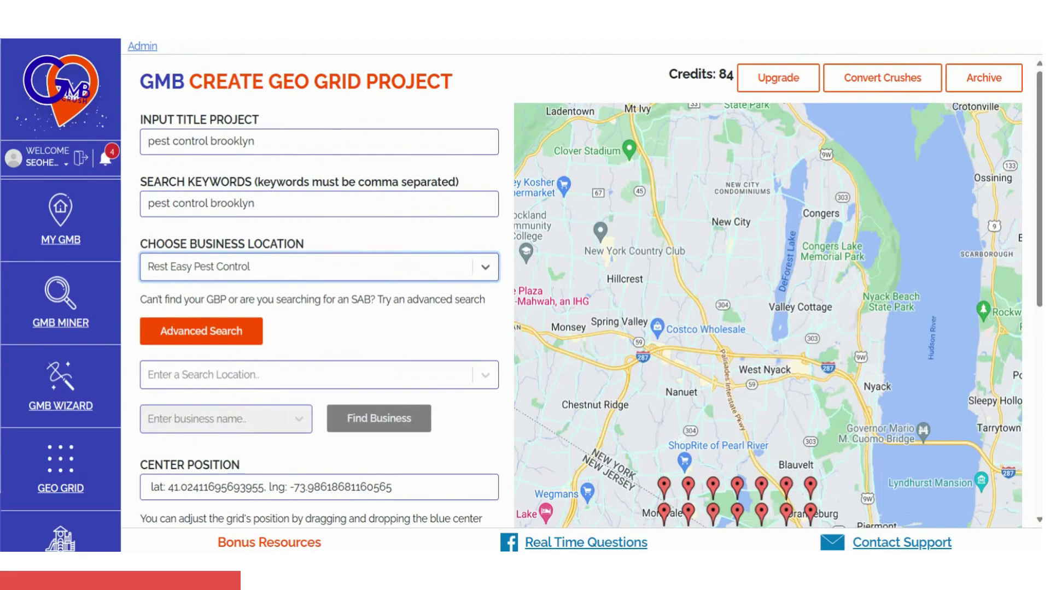
- Launch the 7x7 geo grid scan and confirm spending the credits
scroll(434, 236, down, 7)
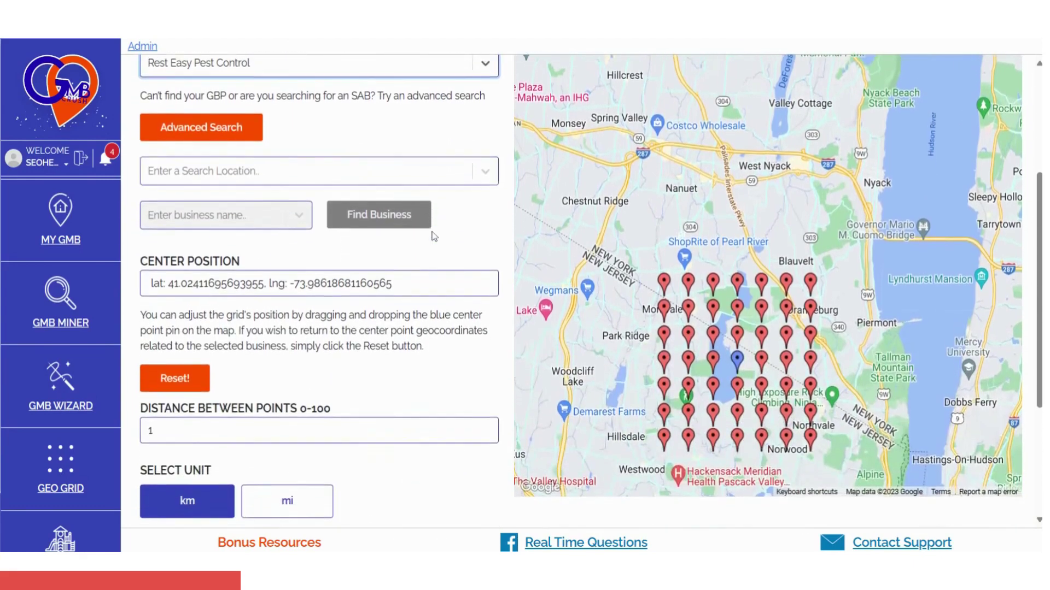
scroll(434, 237, down, 1)
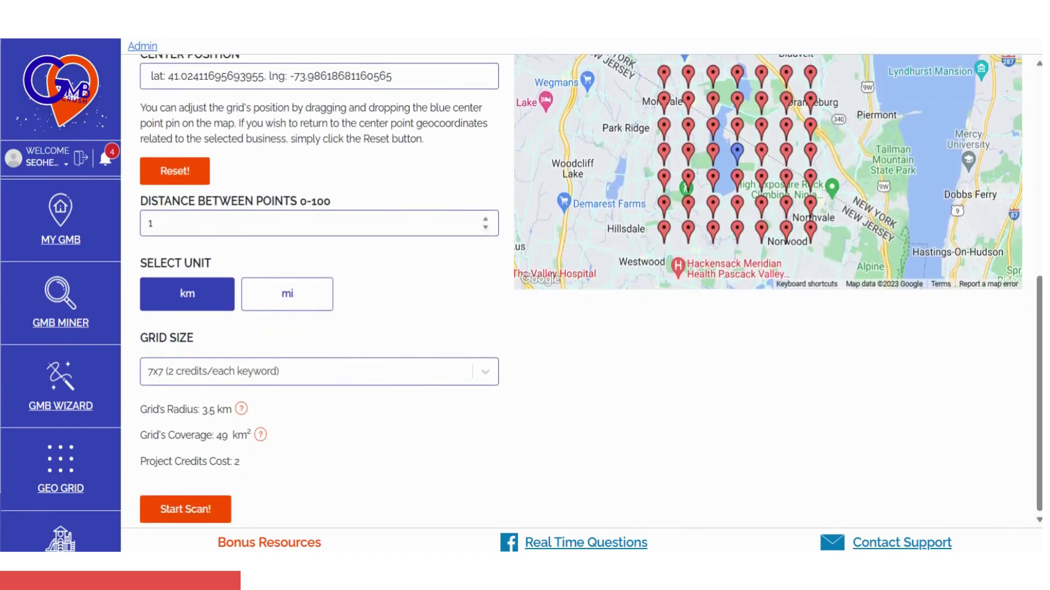
click(189, 517)
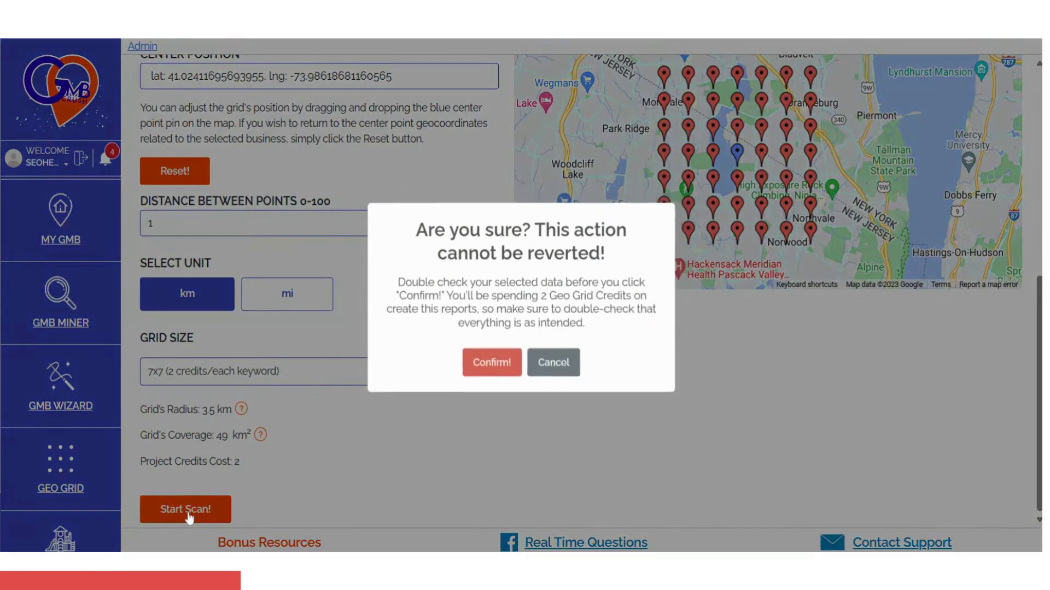
click(492, 364)
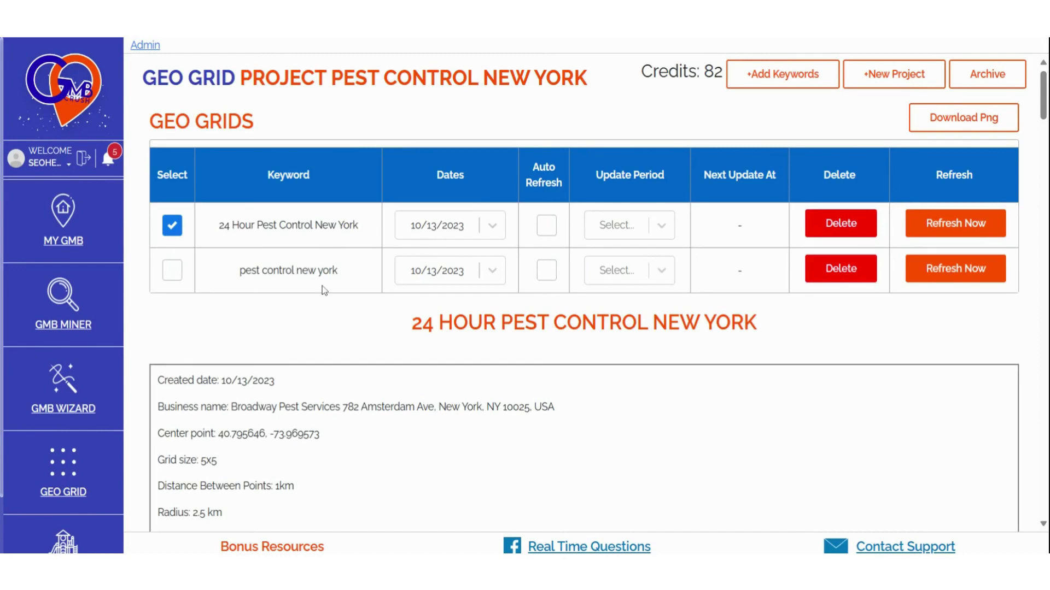
- Select the pest control new york keyword to show its geo grid report
scroll(317, 326, down, 3)
scroll(510, 270, down, 3)
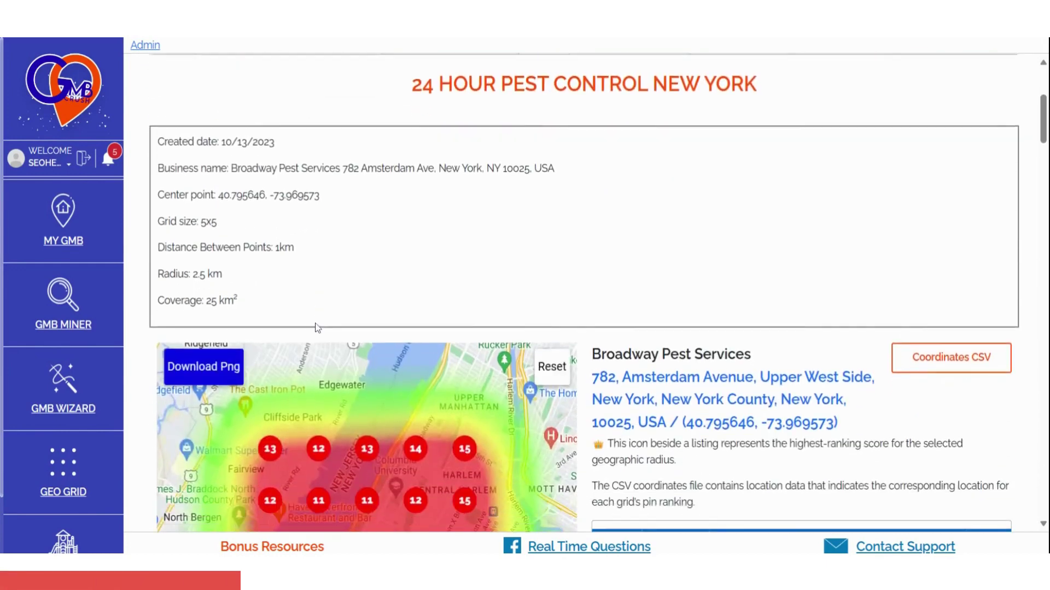
scroll(729, 339, down, 4)
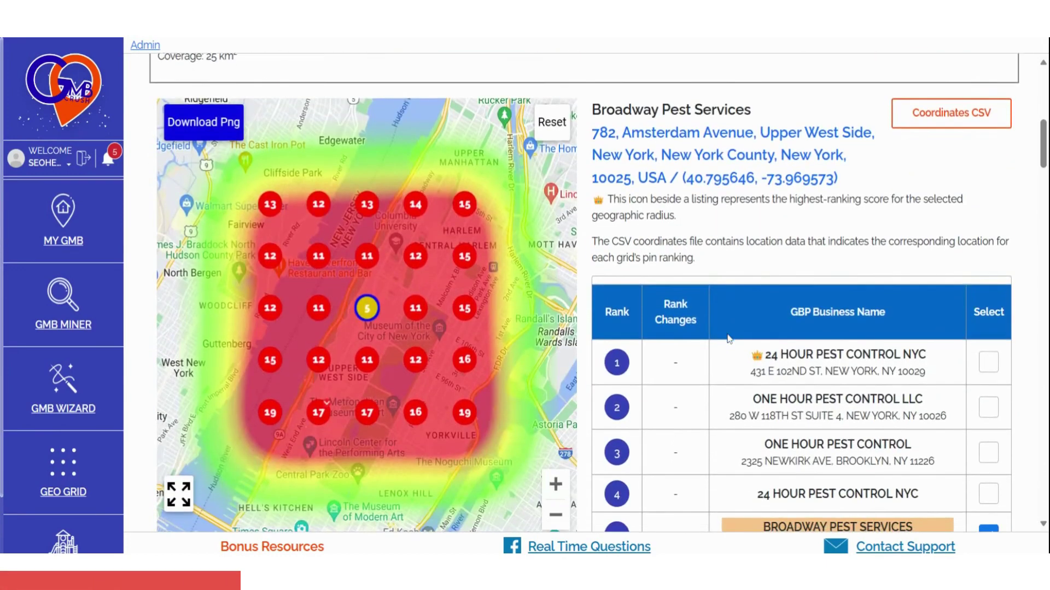
scroll(729, 339, up, 10)
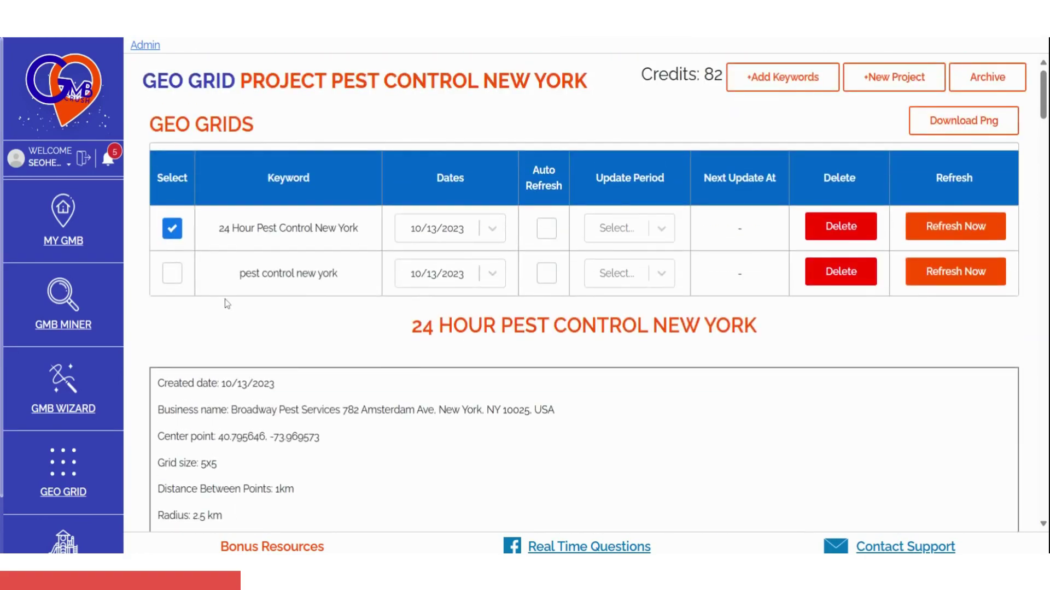
click(171, 274)
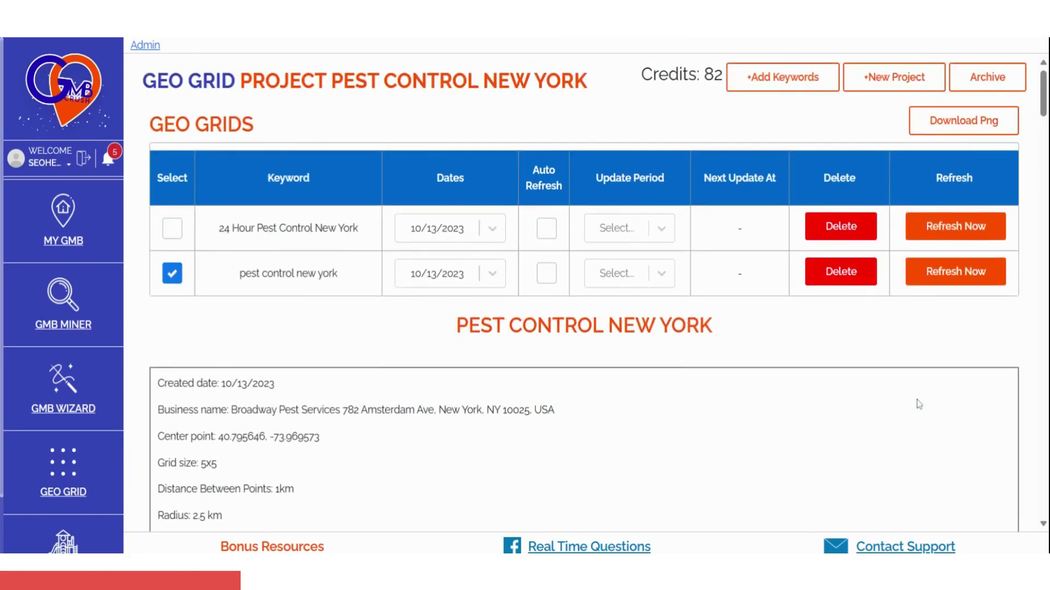
- View heat maps for Positive Pest Control, VJ Mice-Roaches-Rats-Bedbugs and Ants, and 24 Hour Pest Control NYC
scroll(919, 405, down, 9)
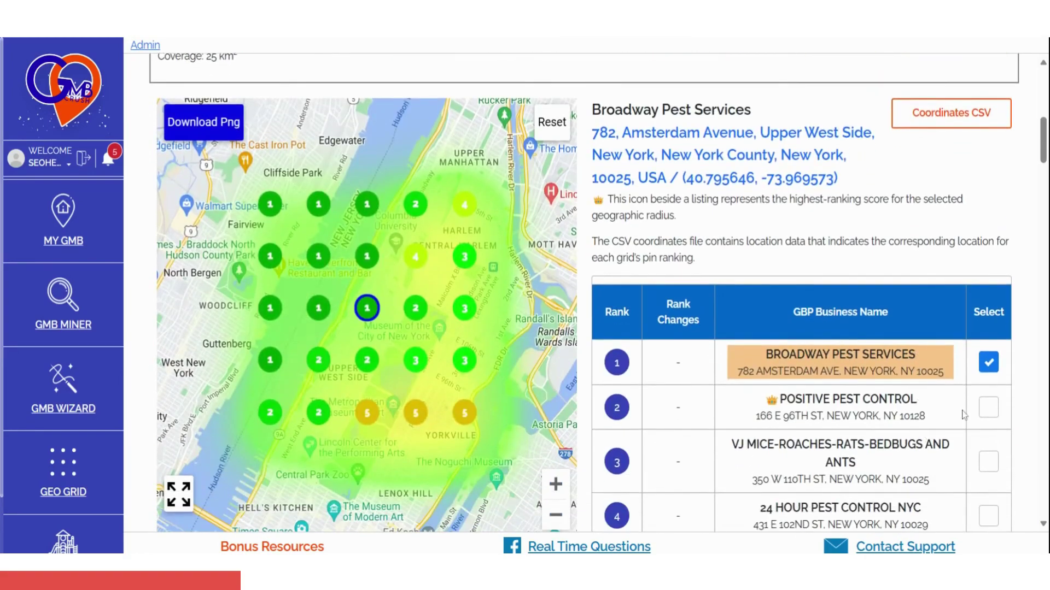
click(988, 408)
click(989, 462)
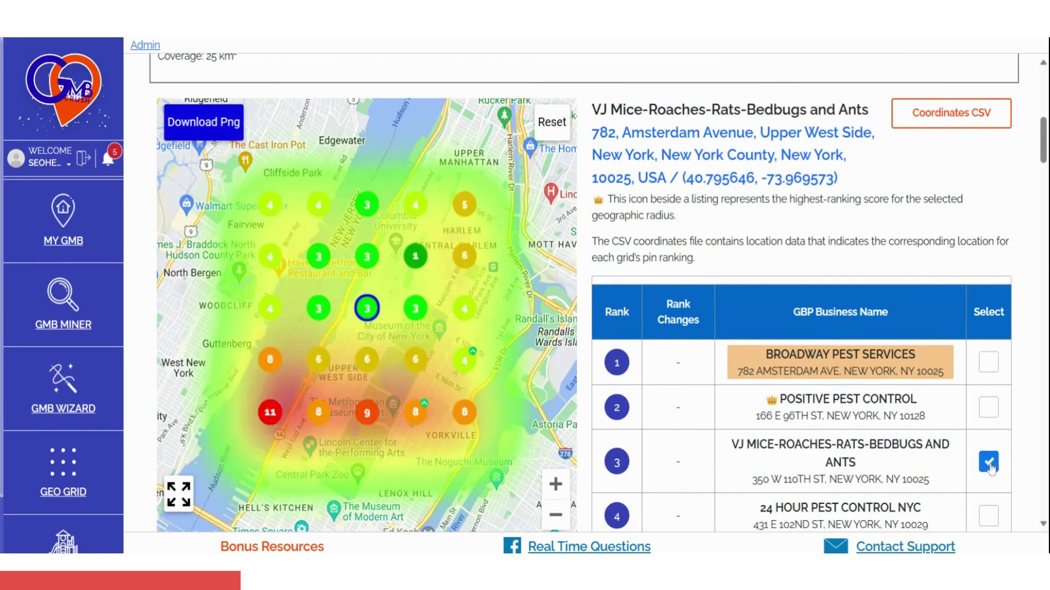
click(988, 515)
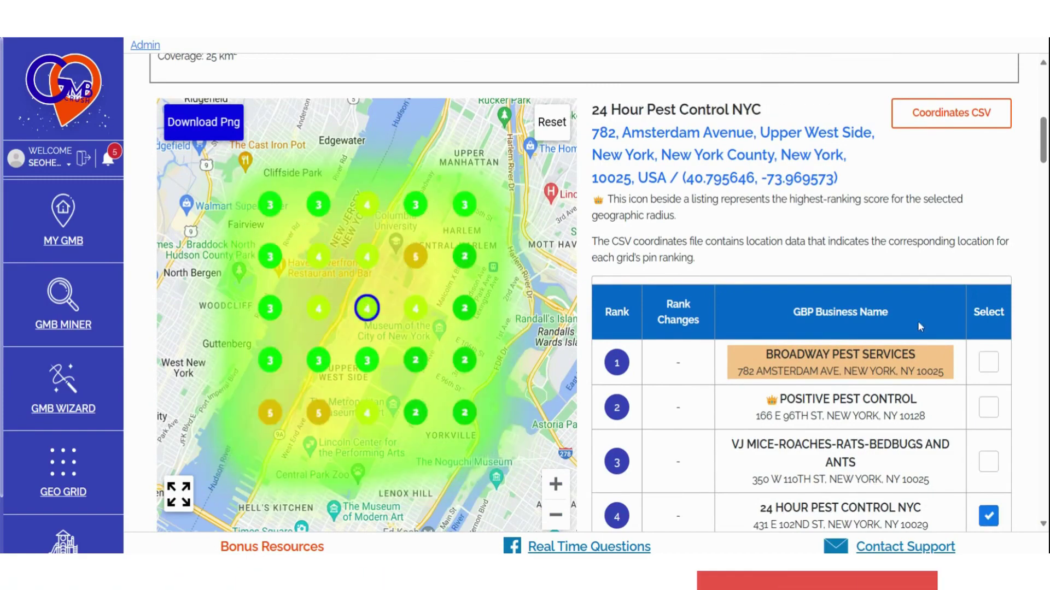
scroll(920, 327, up, 9)
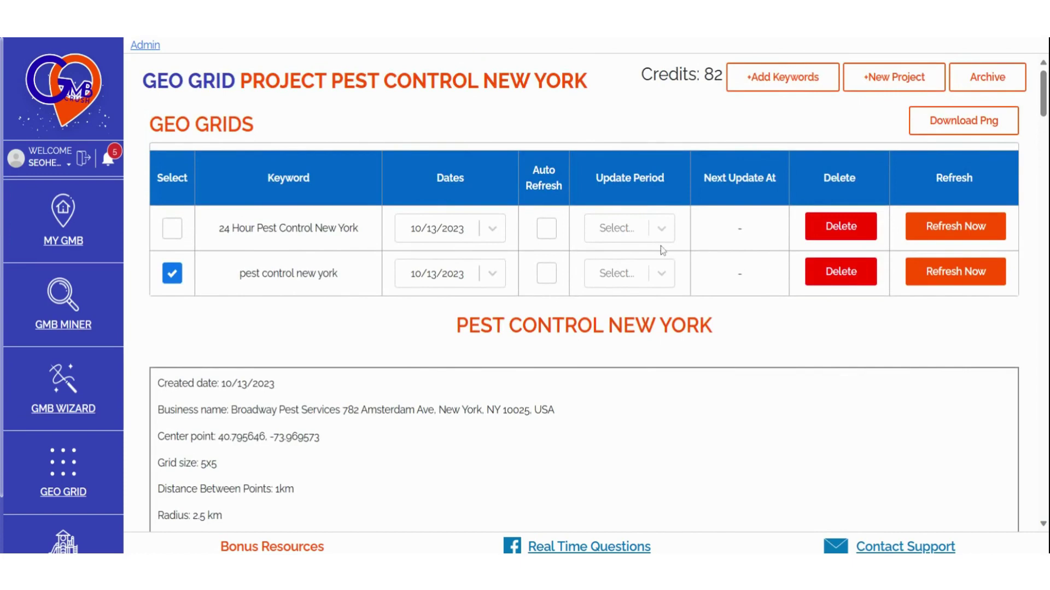
click(547, 235)
click(547, 235)
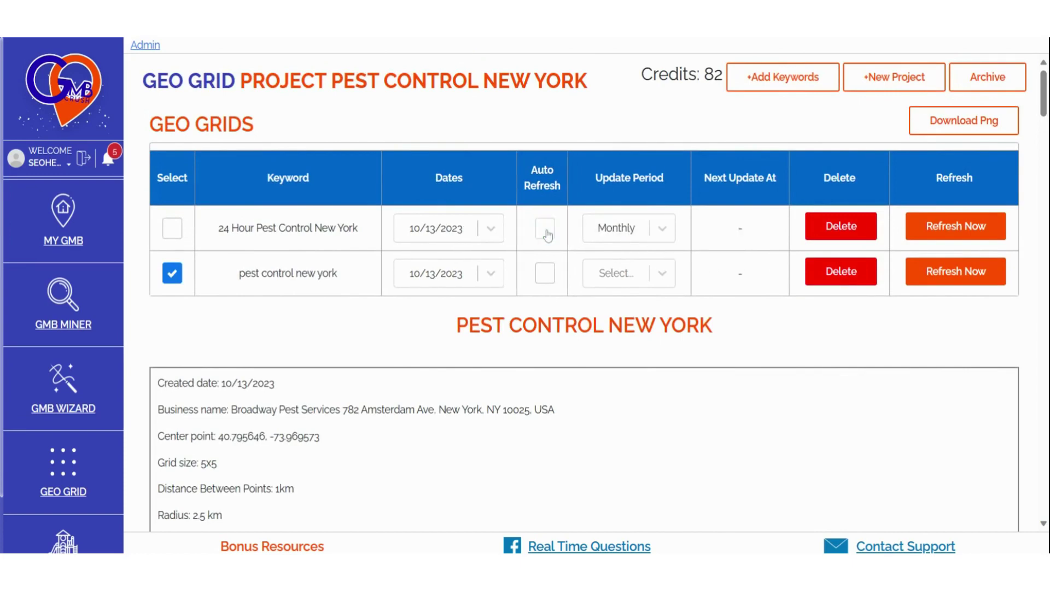
click(662, 232)
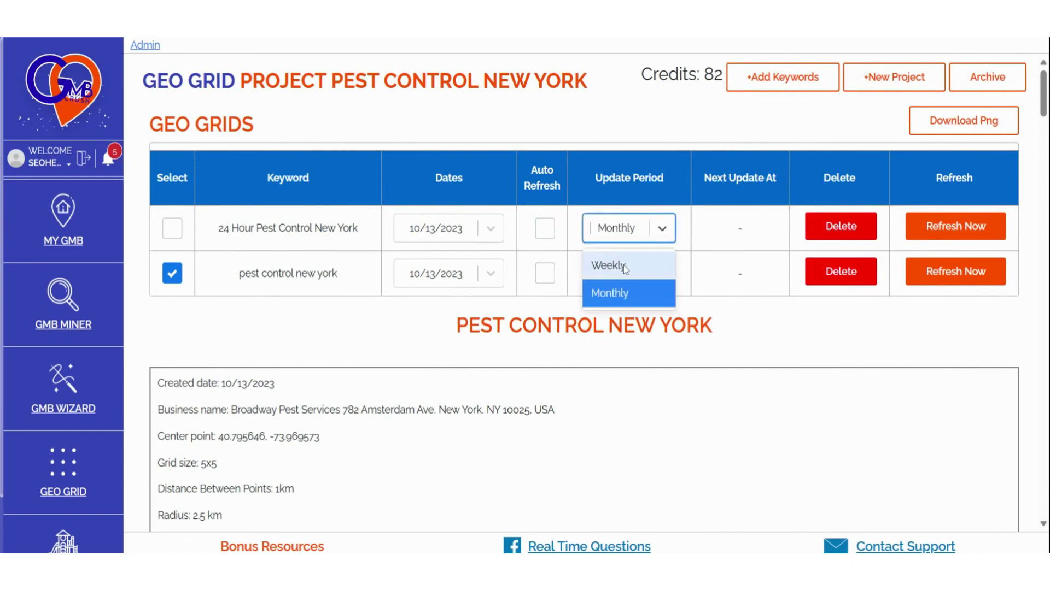
click(545, 228)
click(664, 235)
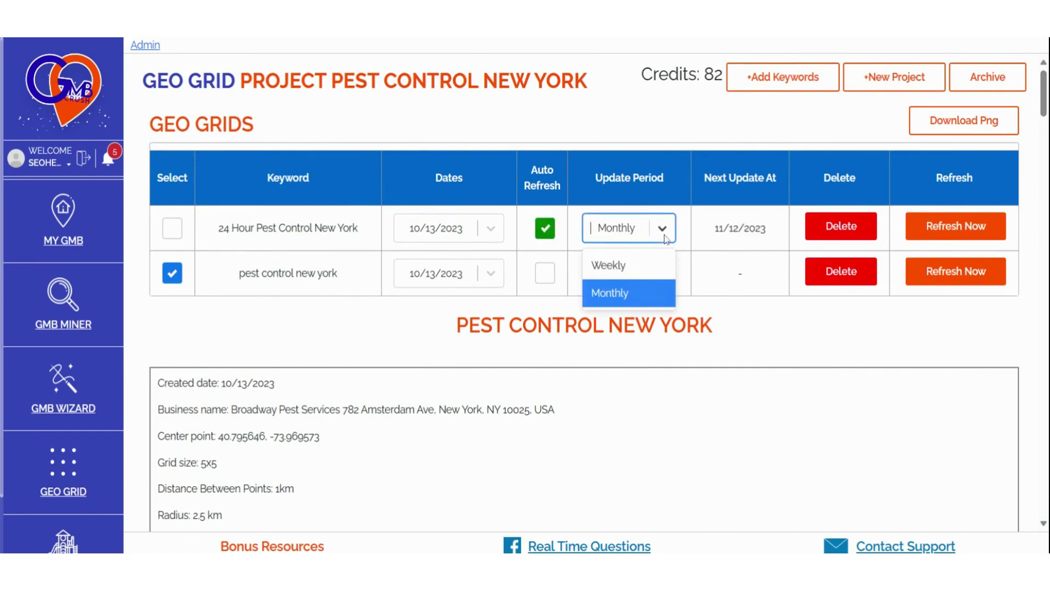
click(756, 299)
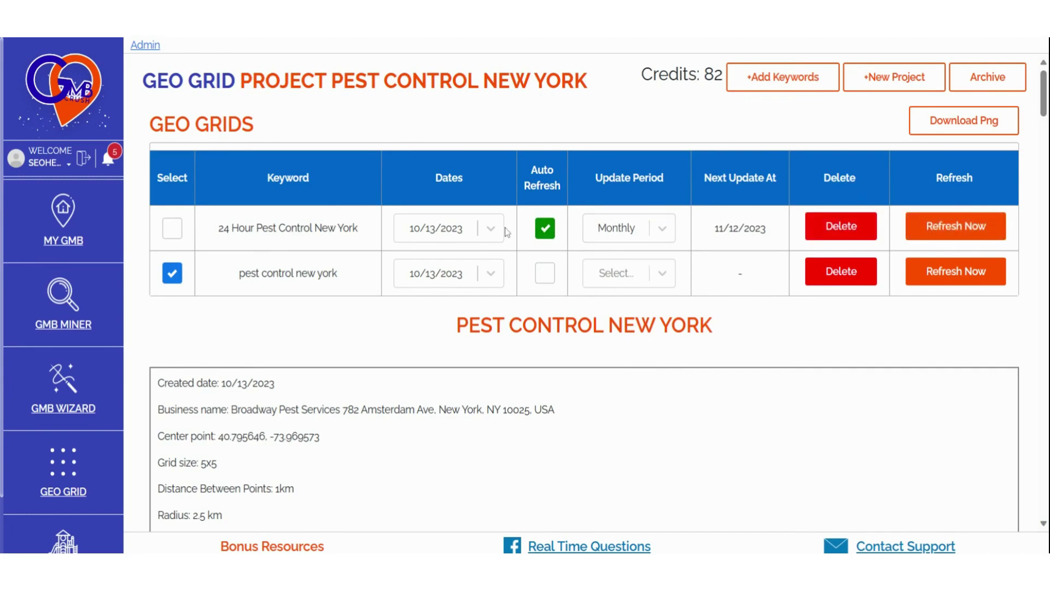
click(491, 235)
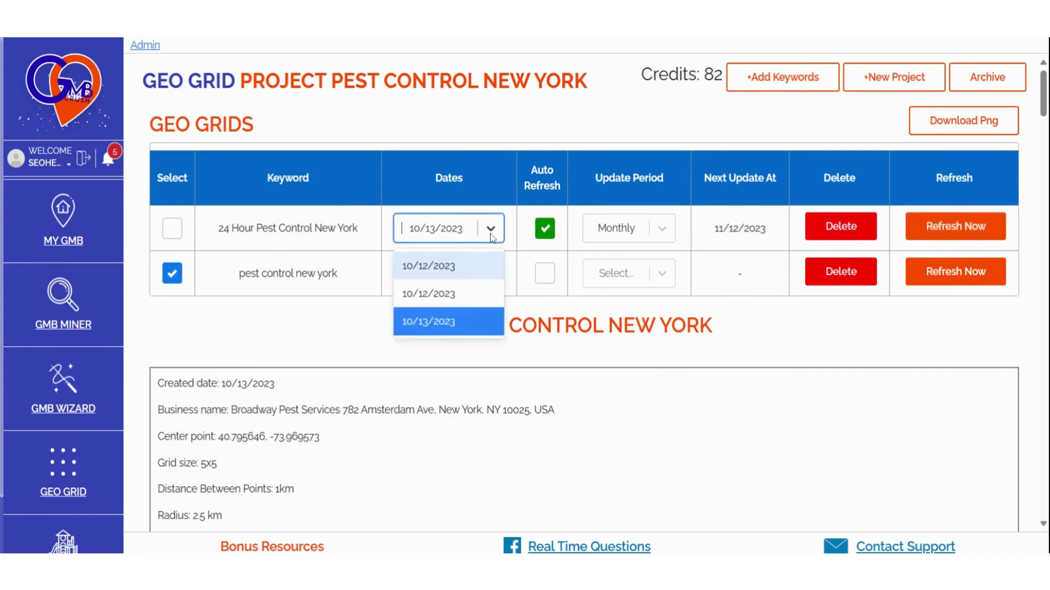
click(444, 323)
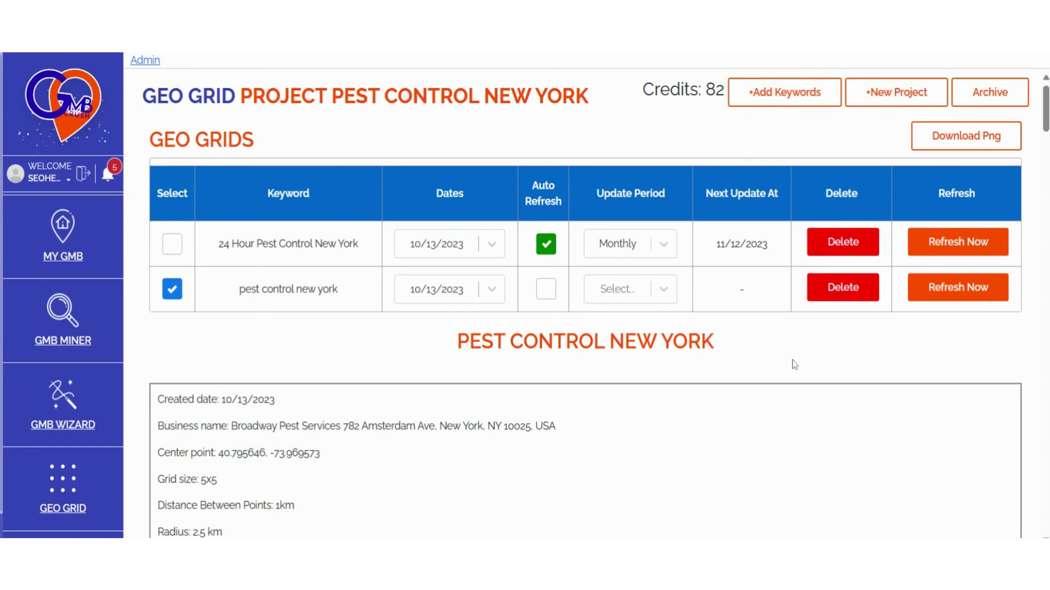
- Return to the pest control new york report and compare Positive Pest Control and VJ rank maps
click(172, 244)
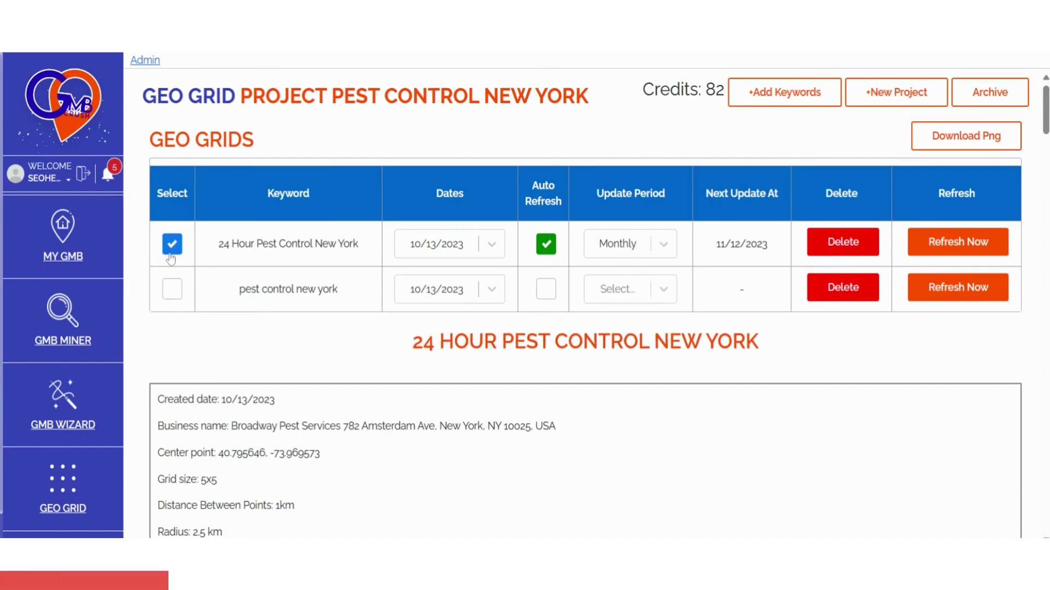
click(172, 289)
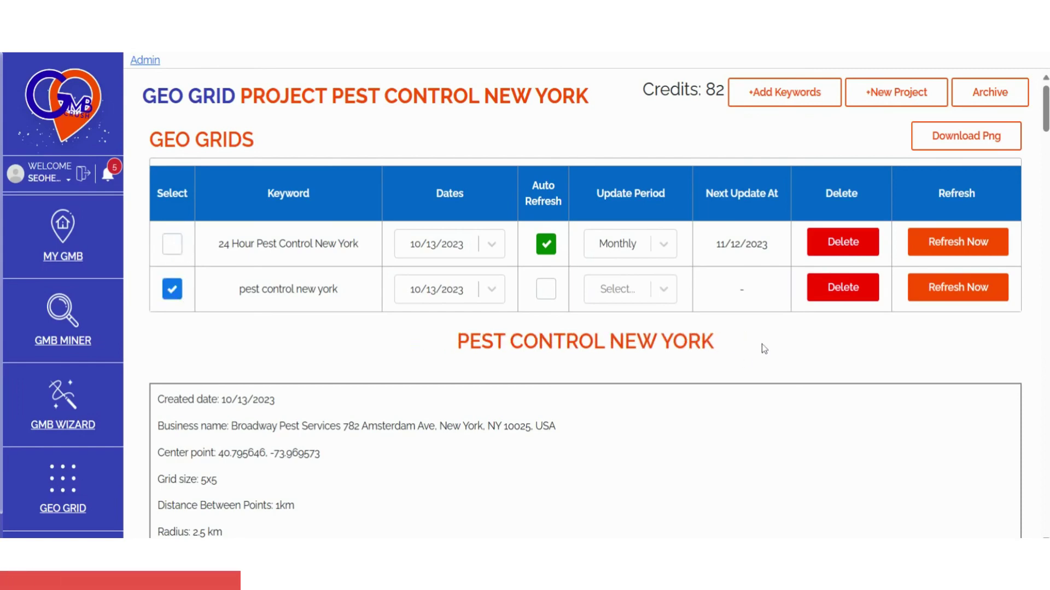
scroll(764, 349, down, 8)
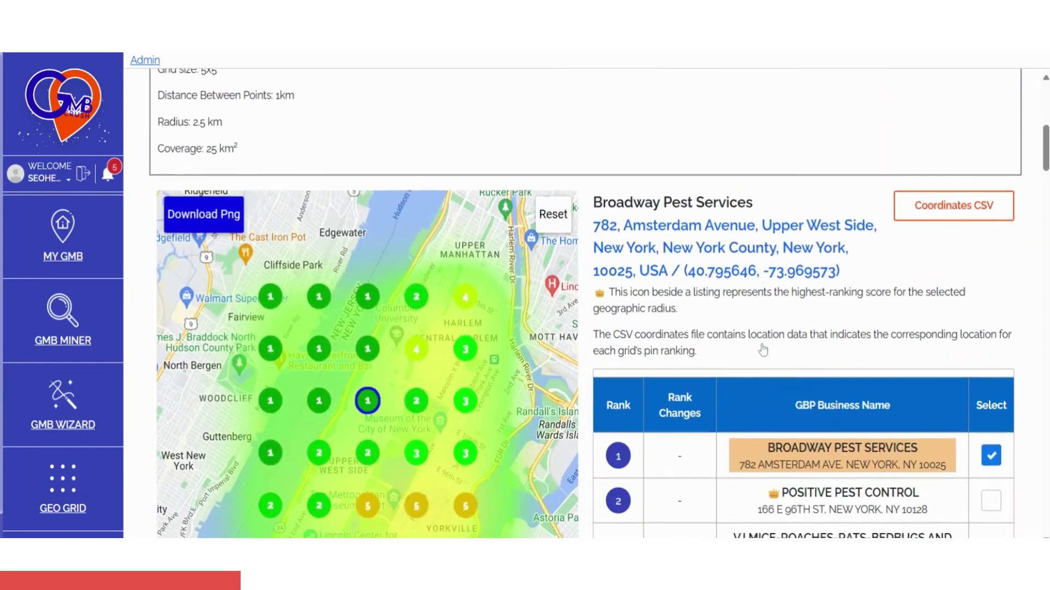
scroll(791, 349, down, 3)
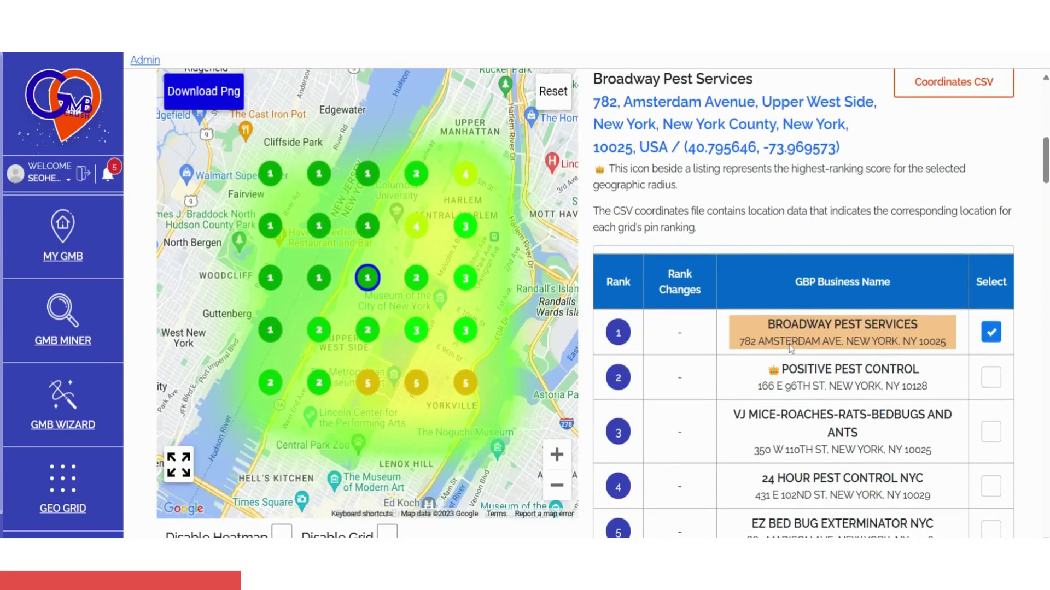
click(990, 378)
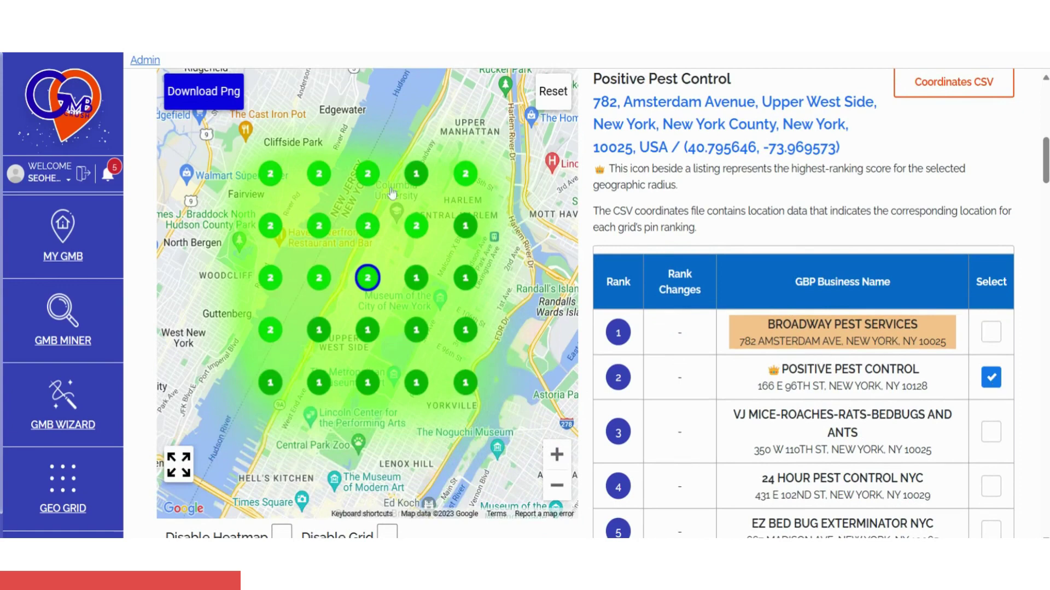
click(991, 432)
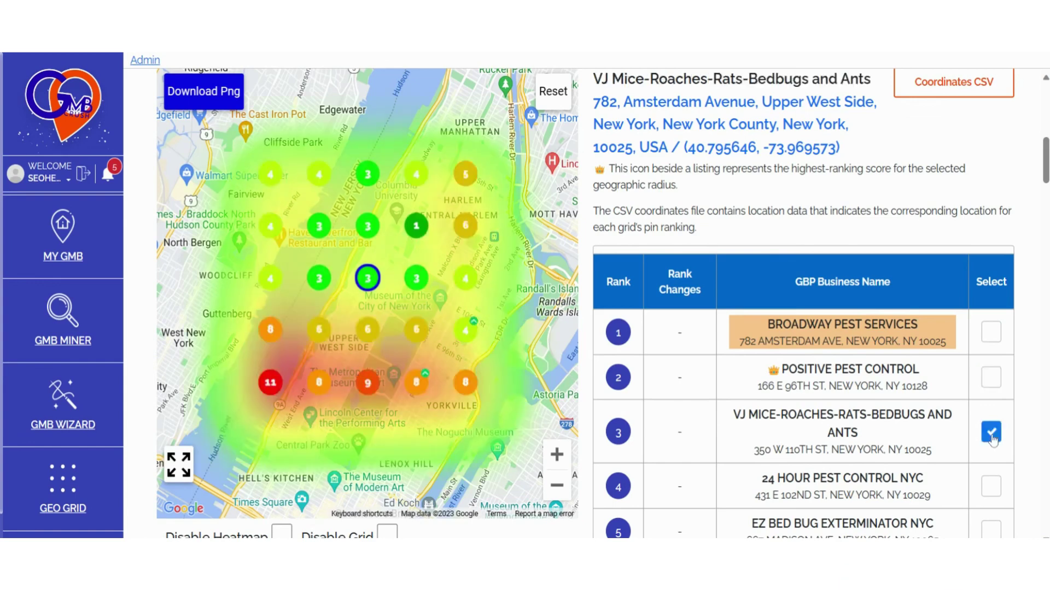
click(991, 377)
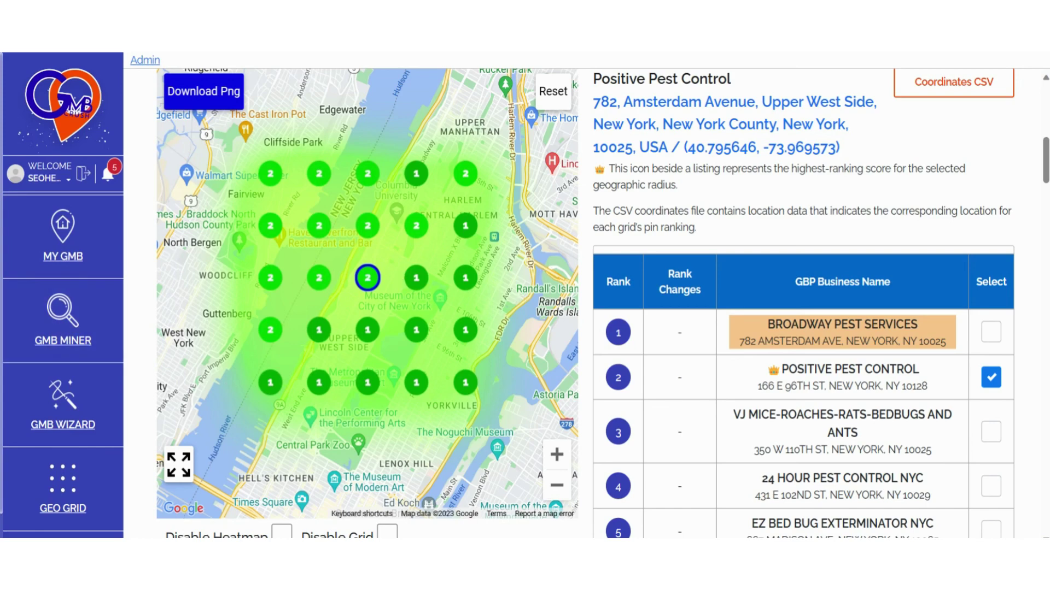
scroll(601, 304, down, 1)
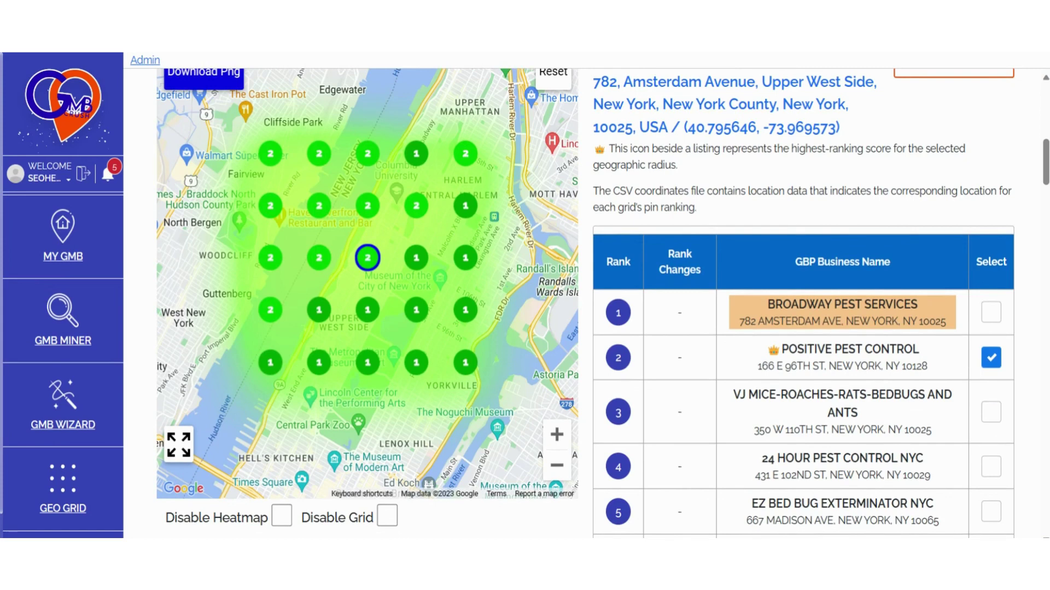
scroll(945, 353, up, 1)
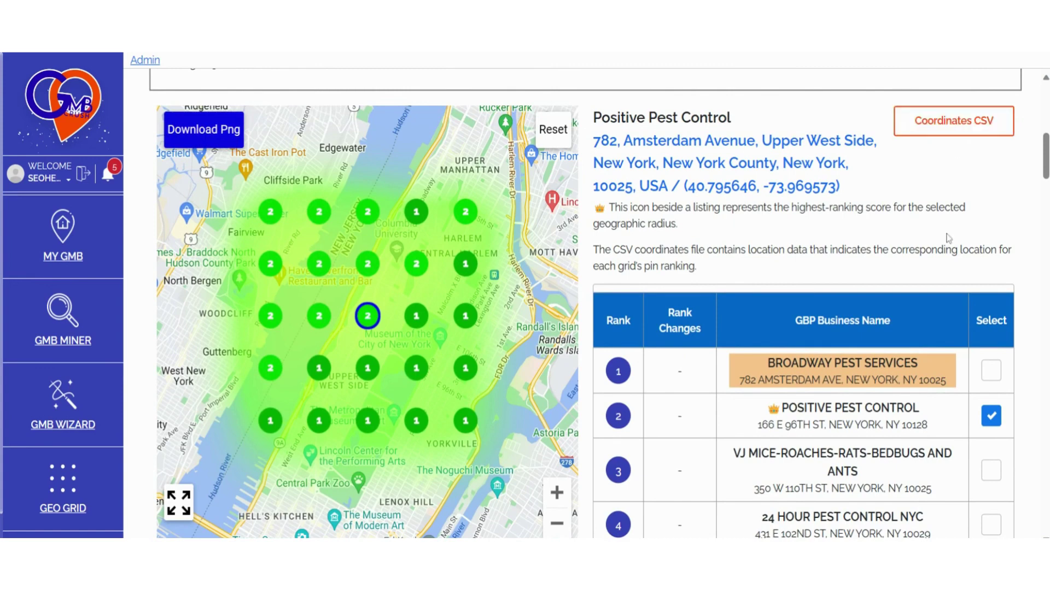
- Step through rank maps for Broadway, Positive, VJ, 24 Hour NYC and EZ Bed Bug Exterminator
click(991, 372)
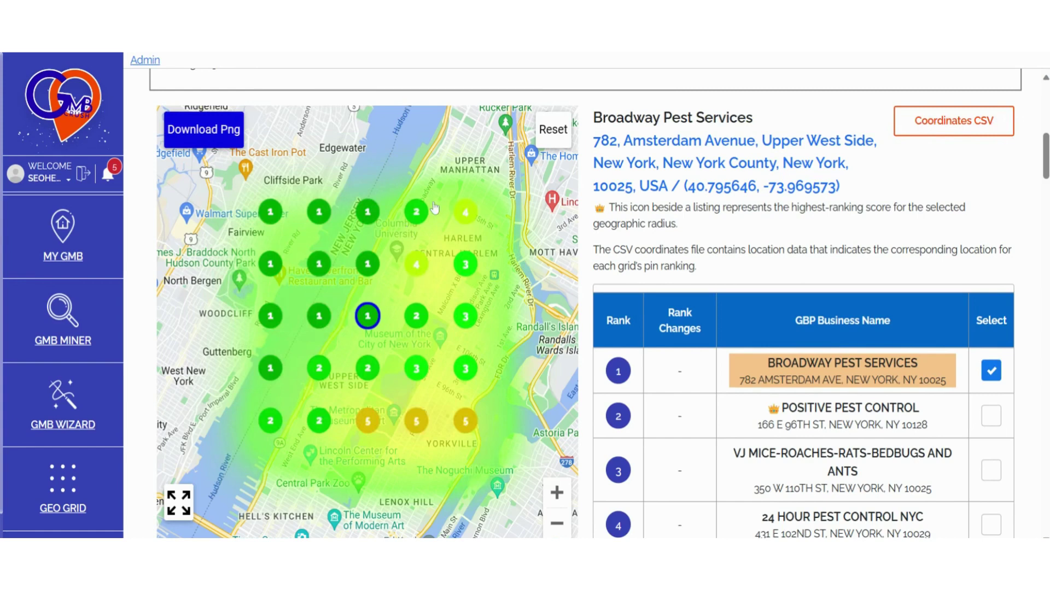
click(995, 422)
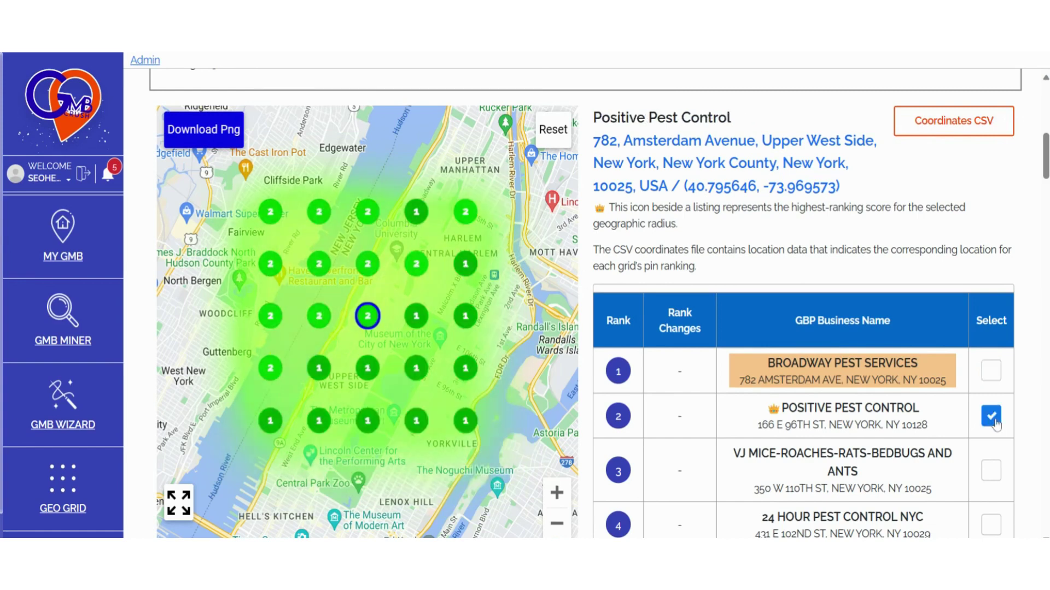
click(993, 471)
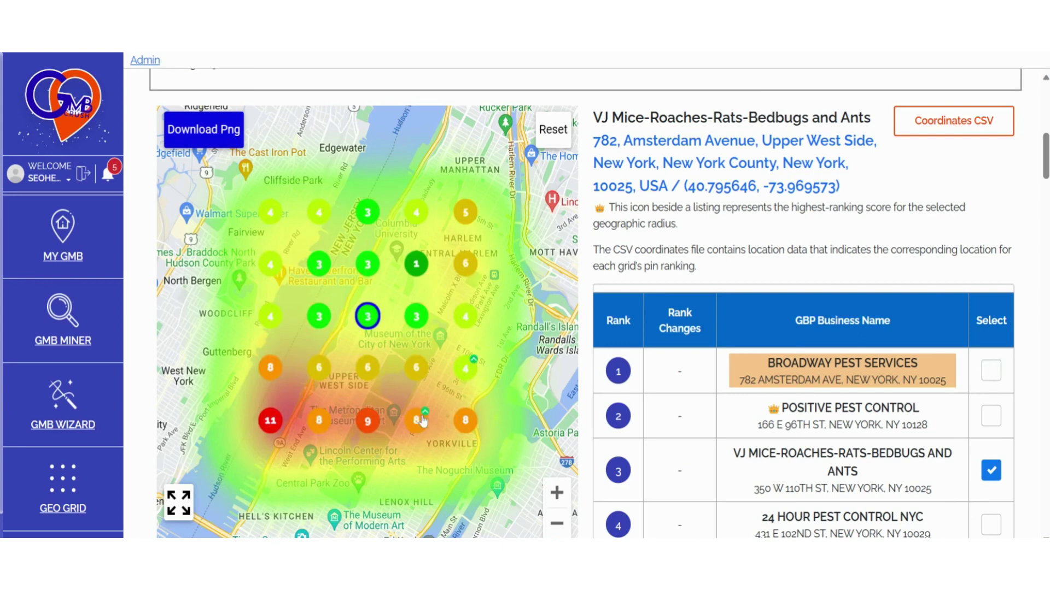
click(991, 526)
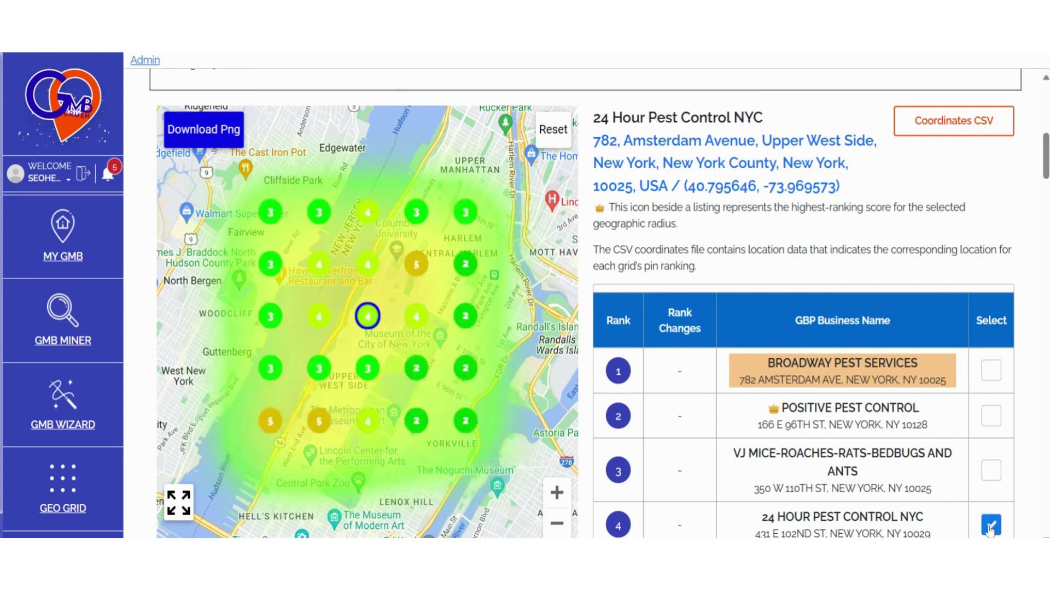
scroll(1006, 499, down, 1)
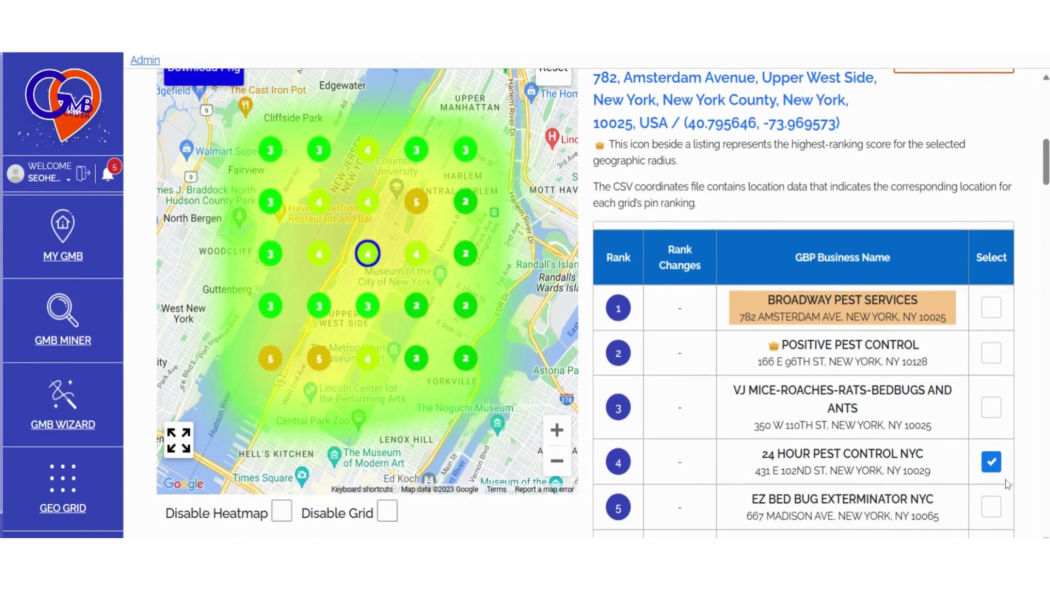
click(992, 507)
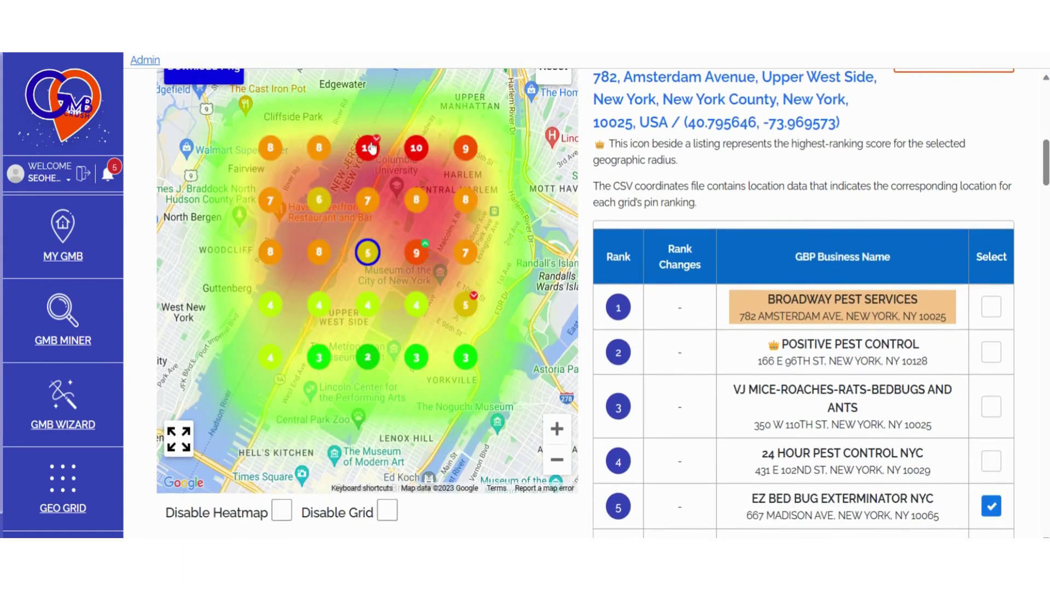
scroll(797, 465, down, 7)
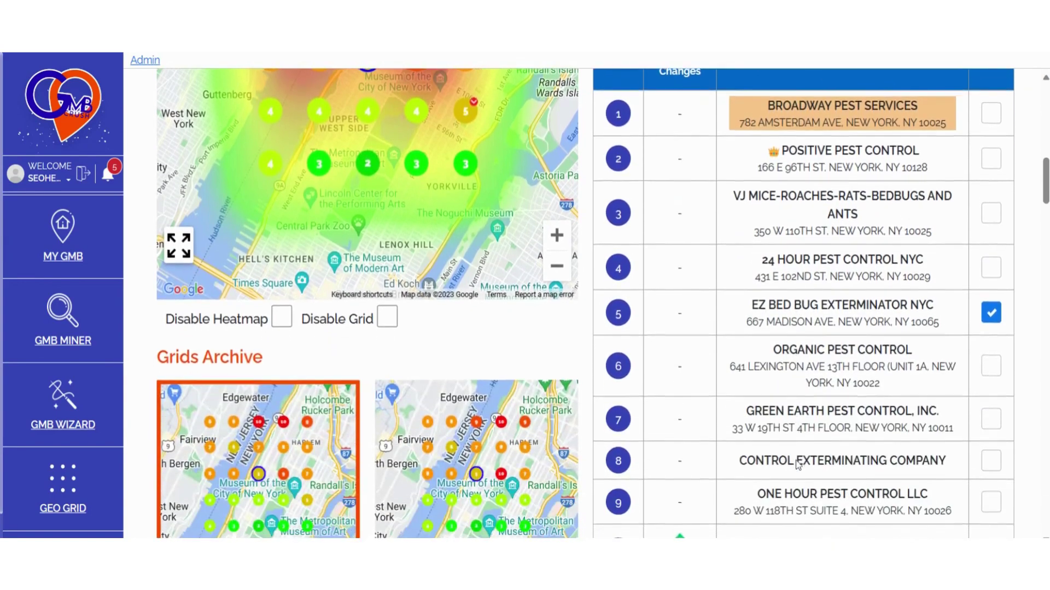
scroll(798, 465, down, 2)
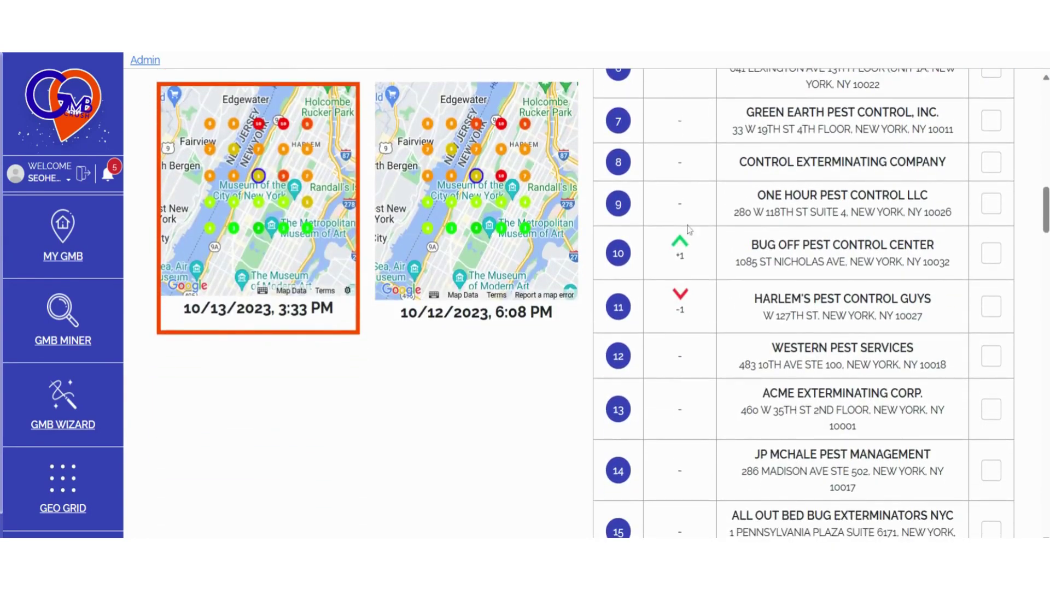
scroll(753, 305, up, 8)
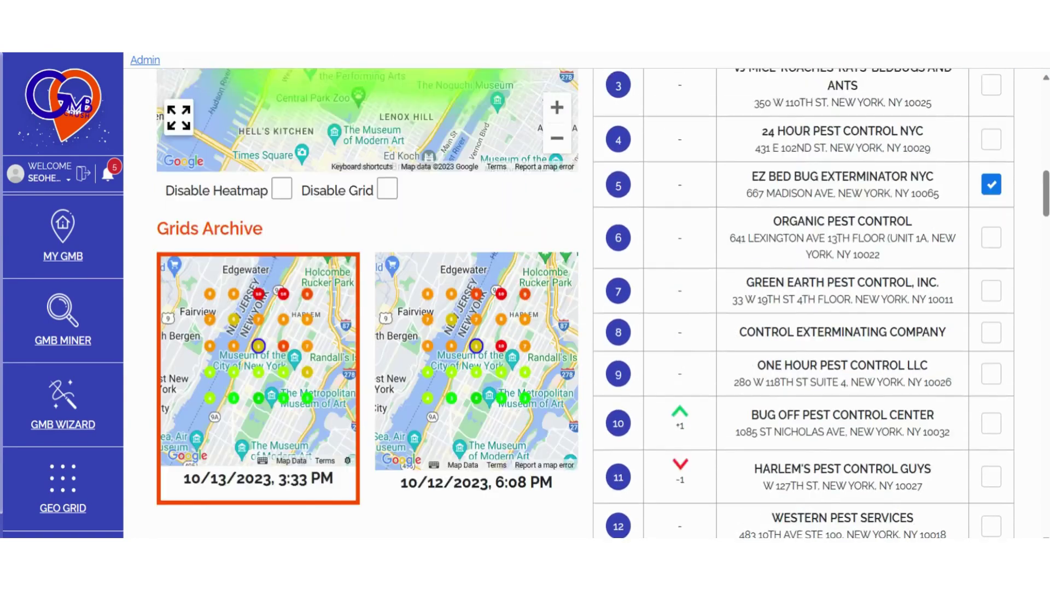
scroll(753, 305, up, 2)
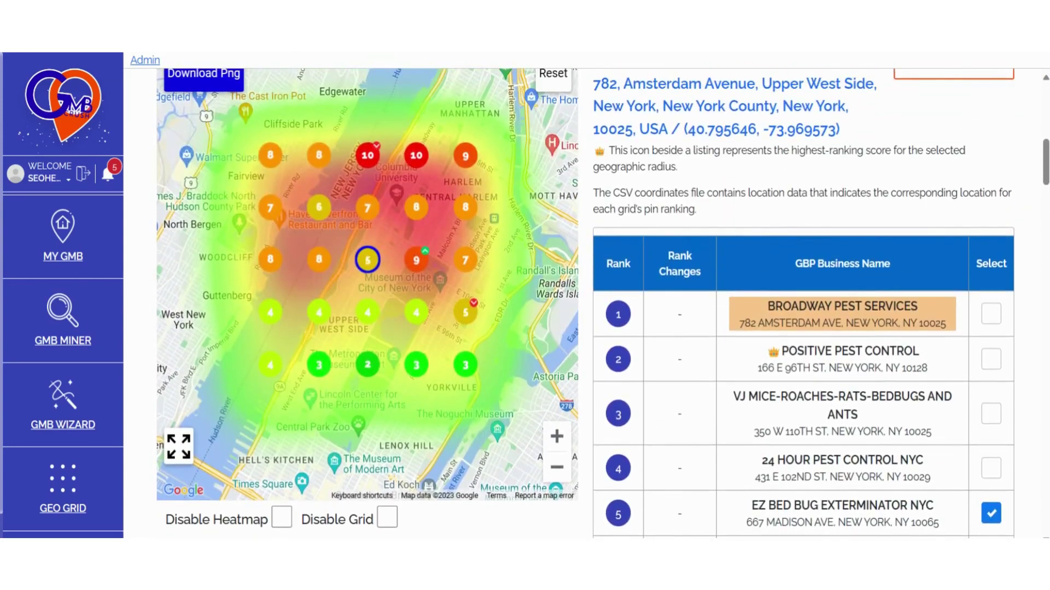
scroll(137, 62, up, 8)
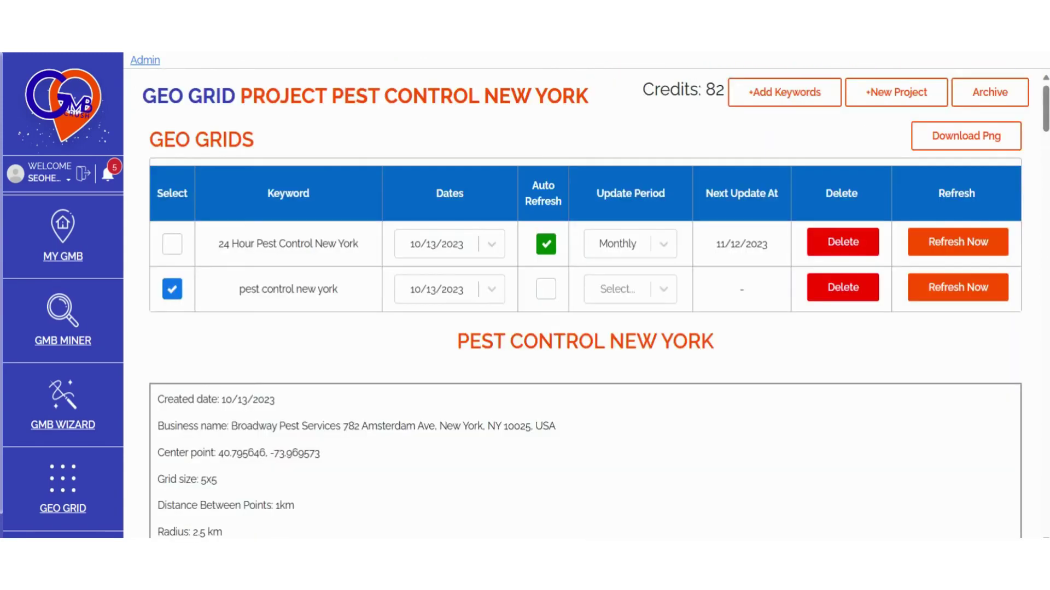
scroll(794, 366, down, 8)
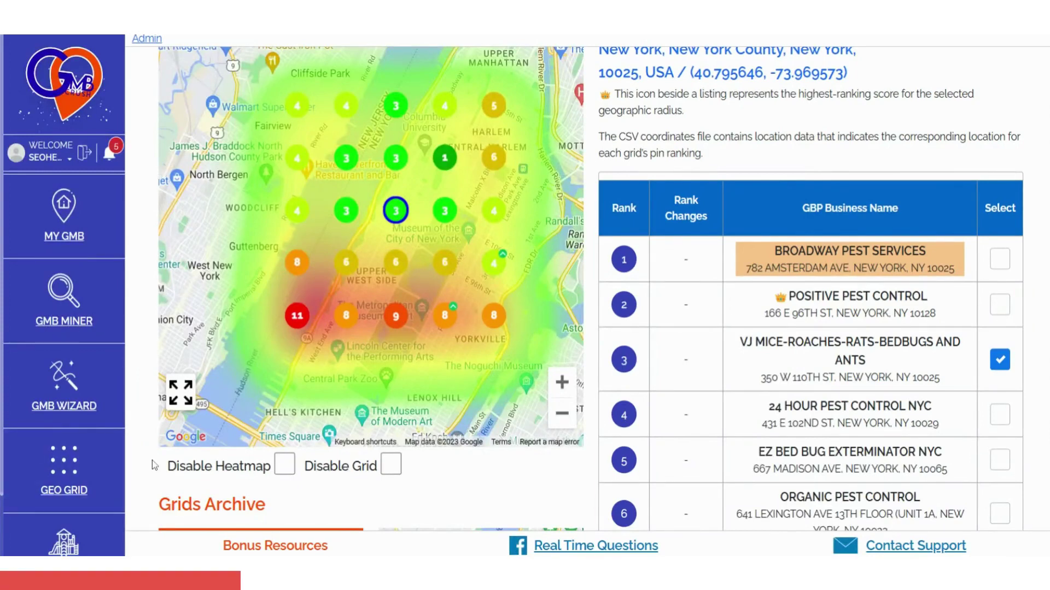
click(284, 465)
click(284, 467)
click(389, 466)
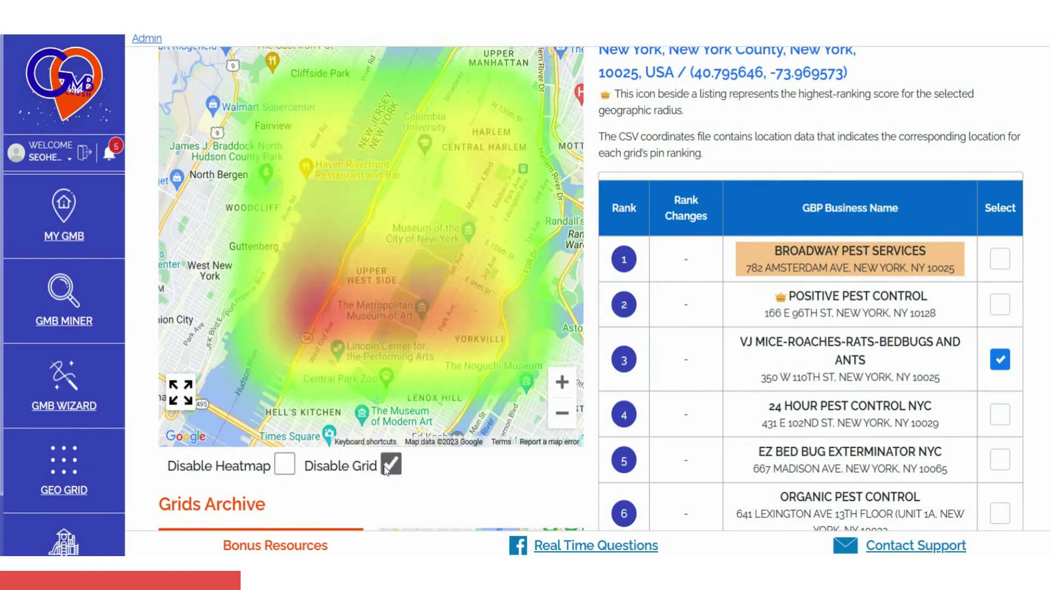
click(388, 467)
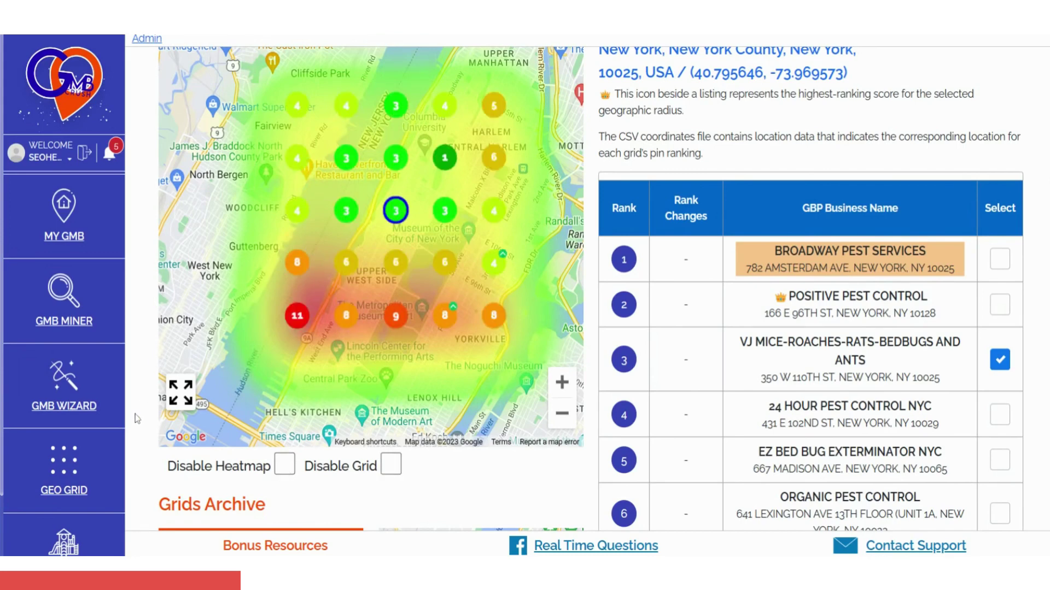
scroll(109, 415, down, 2)
scroll(280, 510, down, 1)
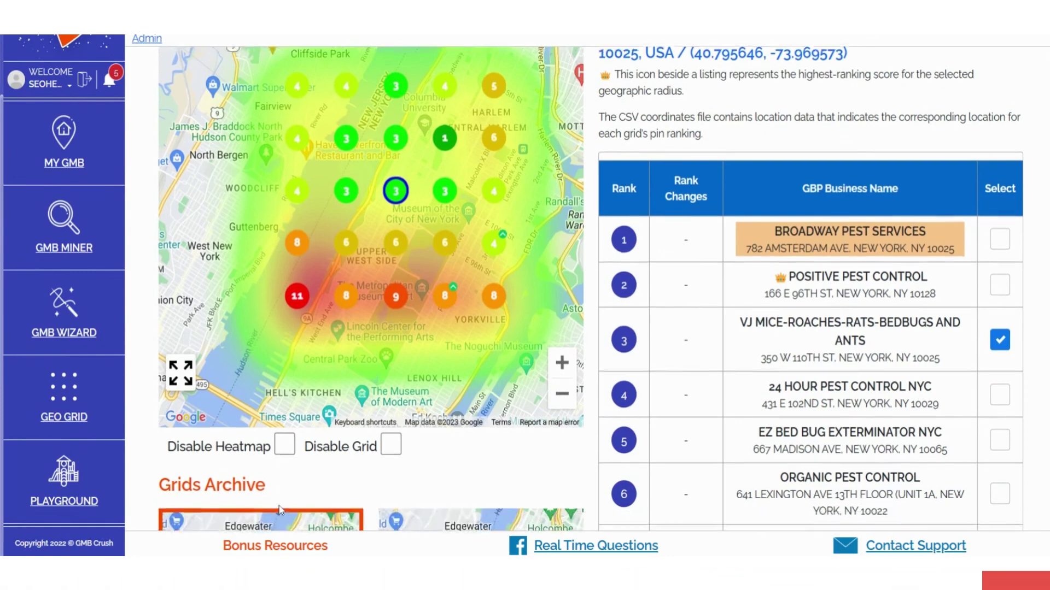
scroll(280, 510, down, 5)
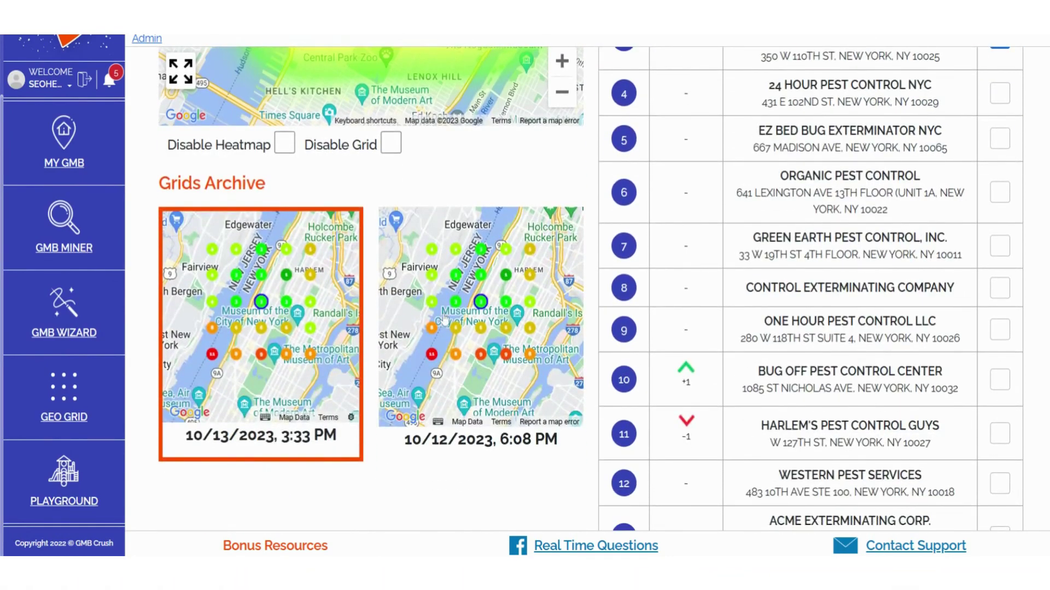
scroll(409, 468, down, 13)
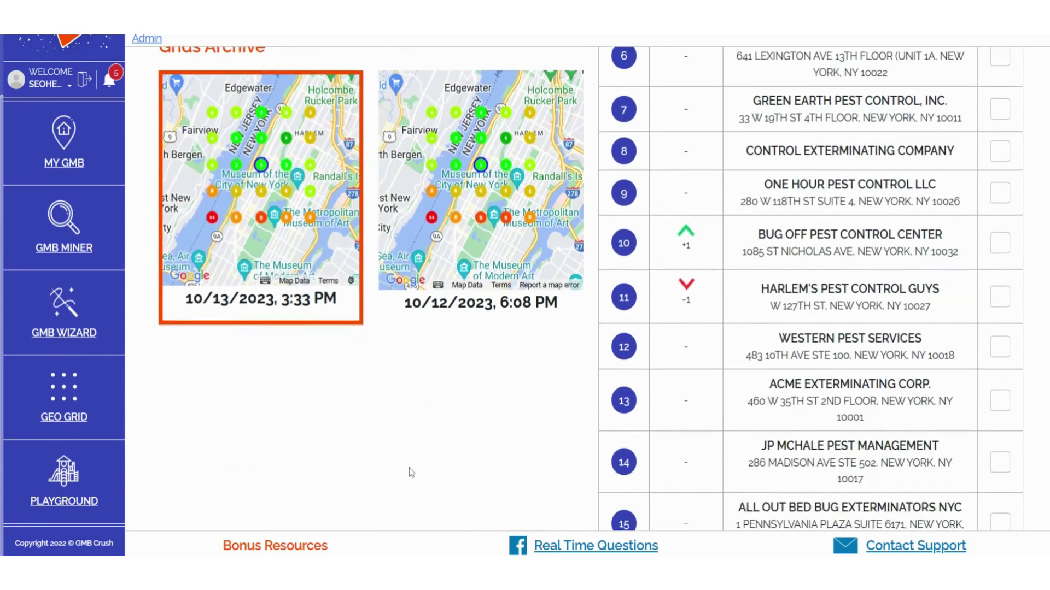
- Browse the My GMB Insights postcode list and close it with Total still selected
scroll(409, 468, down, 1)
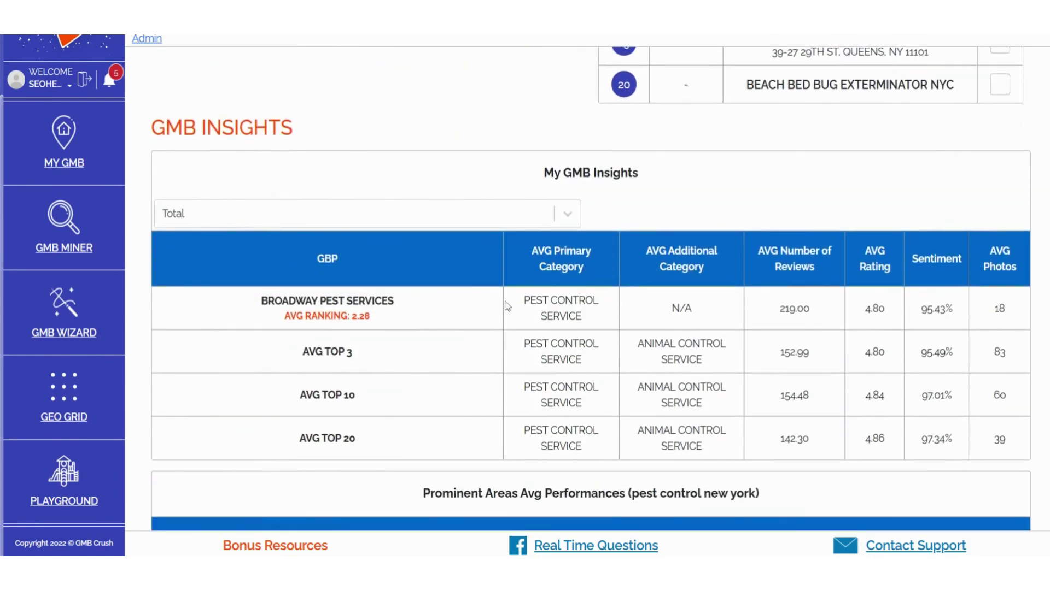
click(453, 224)
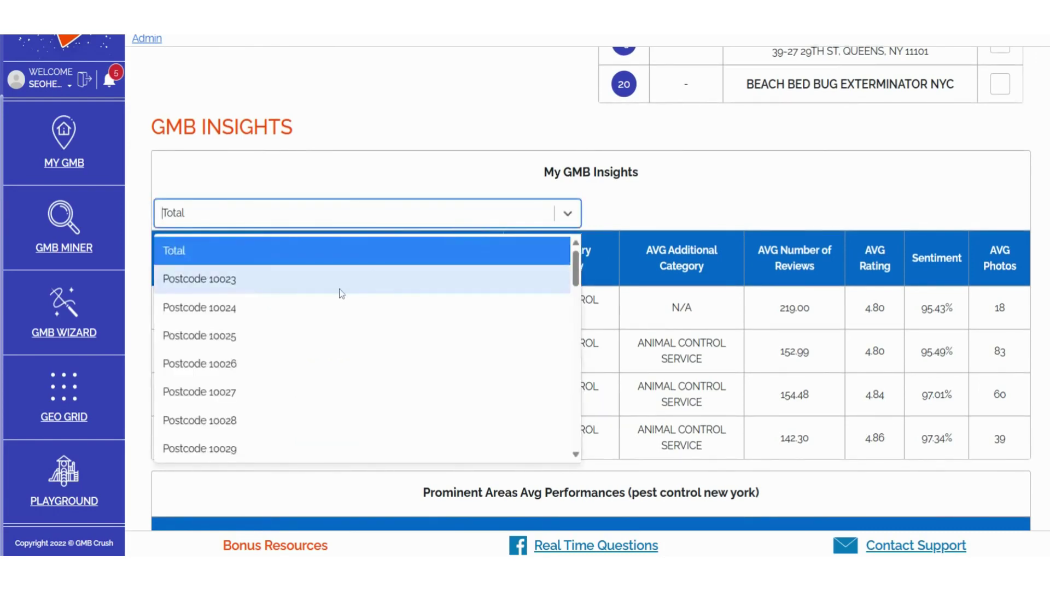
scroll(341, 293, down, 5)
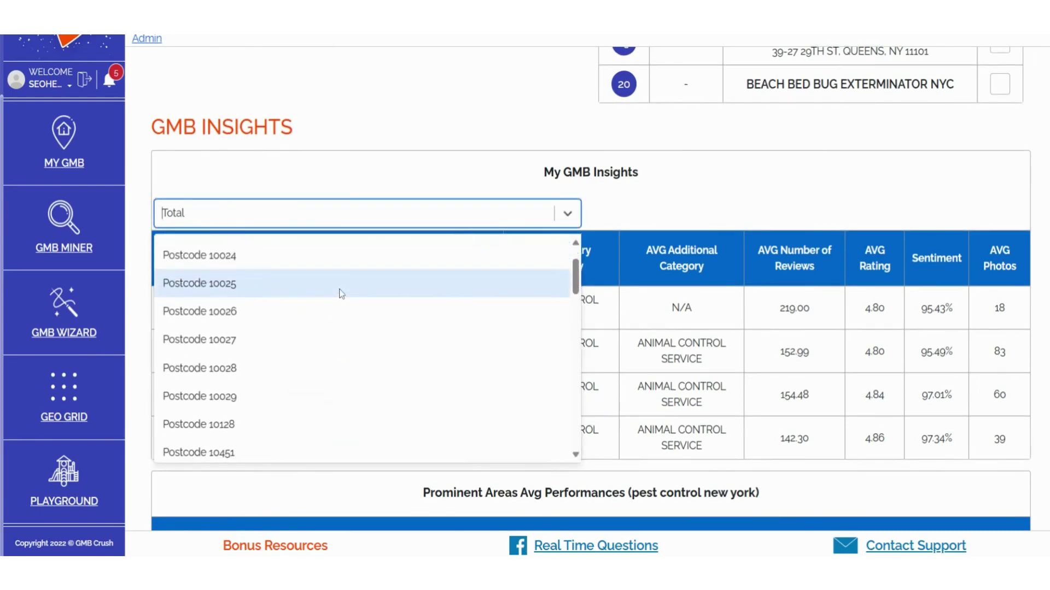
scroll(361, 277, down, 5)
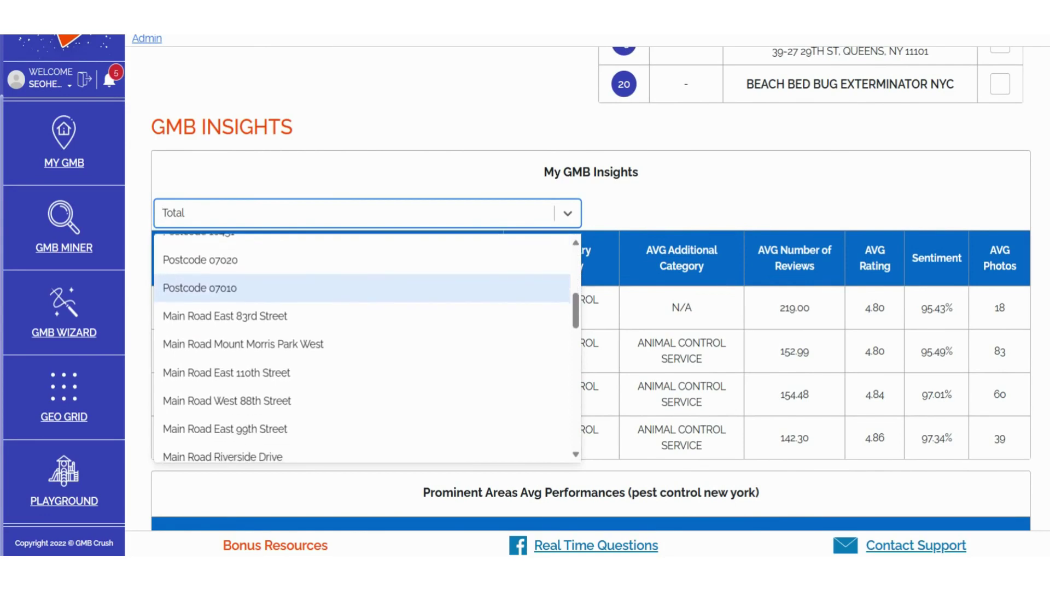
scroll(361, 277, down, 4)
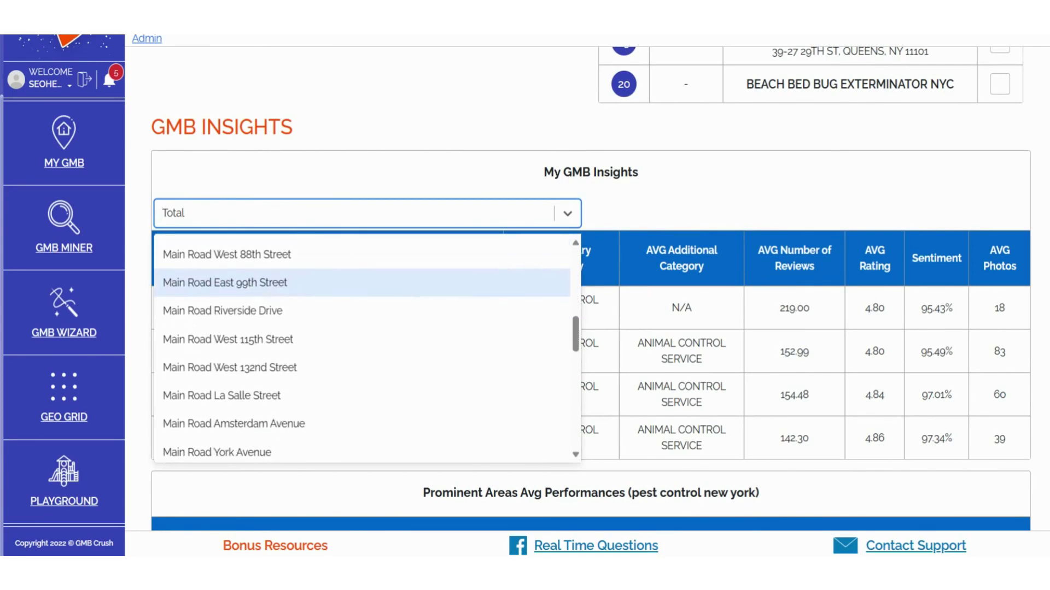
scroll(361, 277, down, 8)
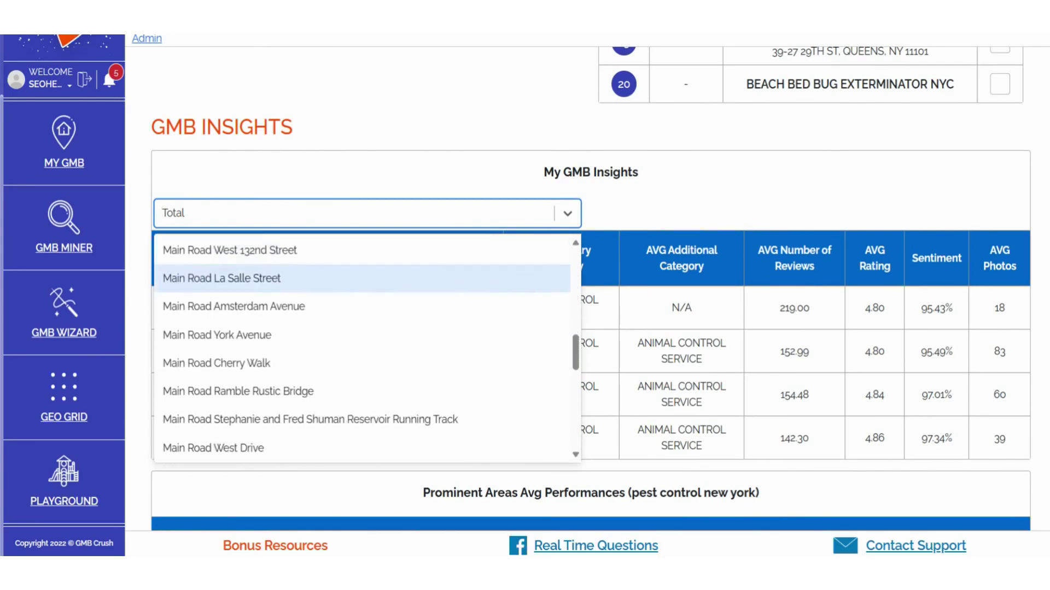
scroll(361, 276, down, 6)
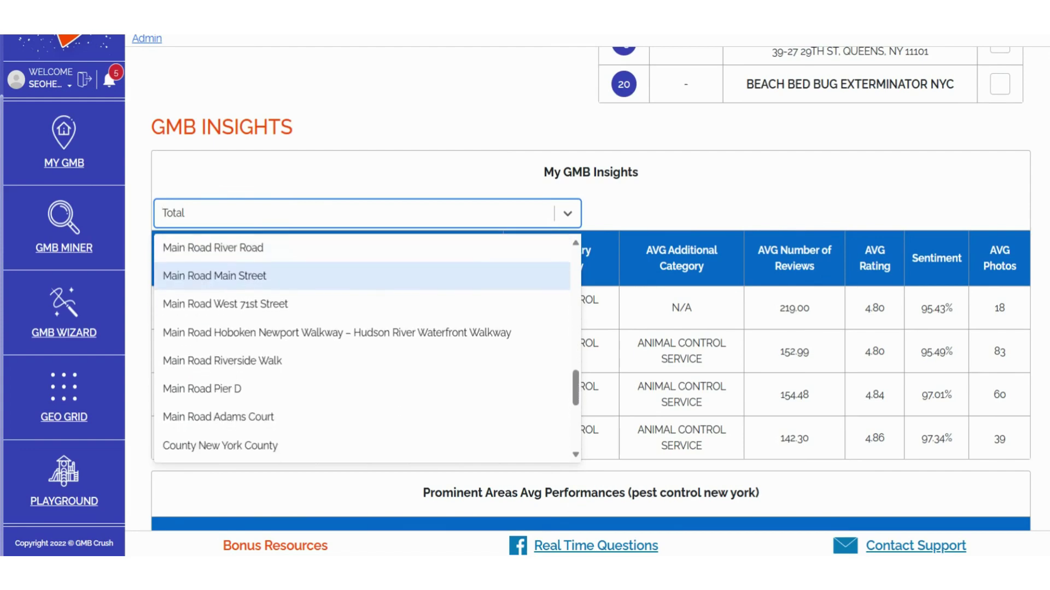
scroll(361, 284, down, 3)
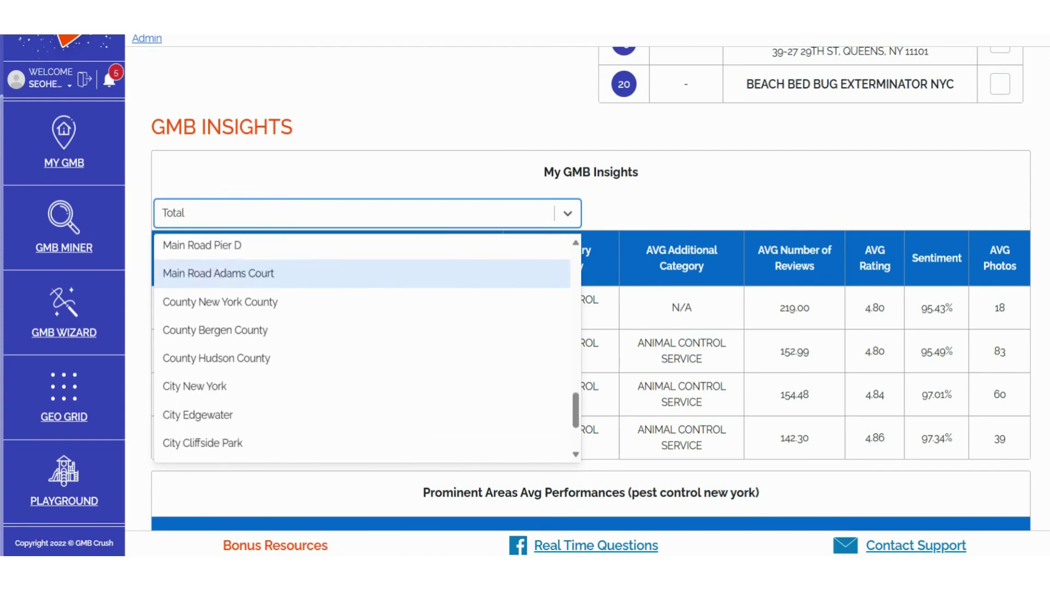
scroll(361, 285, down, 2)
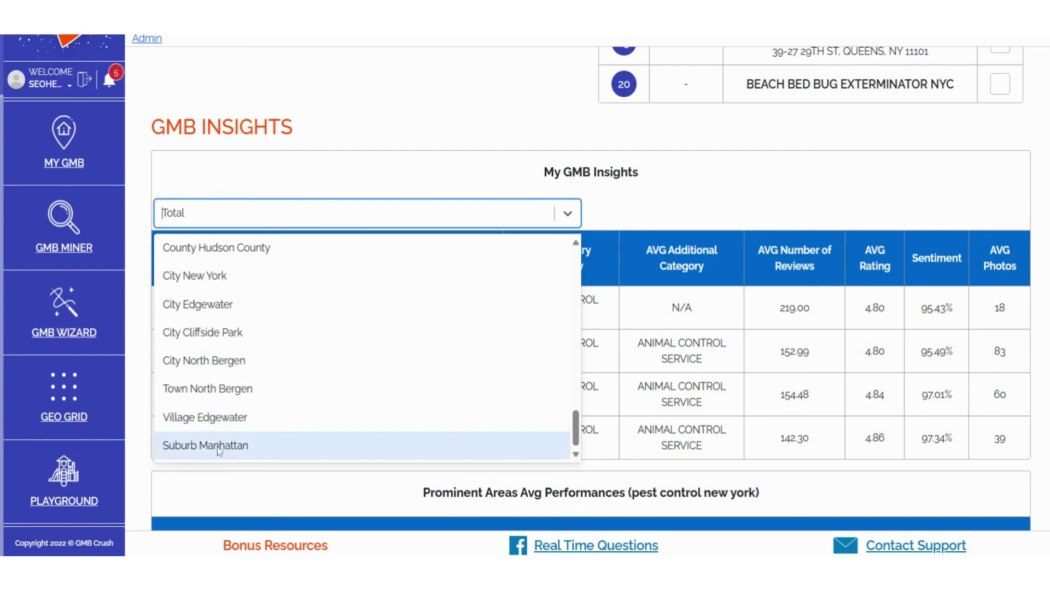
click(134, 426)
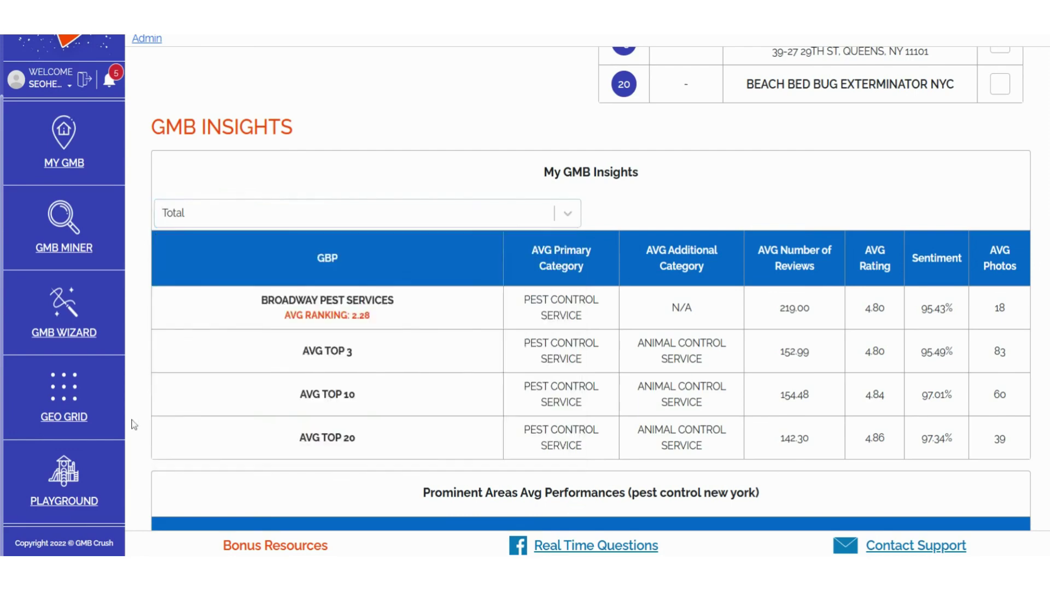
- Expand the Postcodes table under Prominent Areas Avg Performances
scroll(147, 450, down, 4)
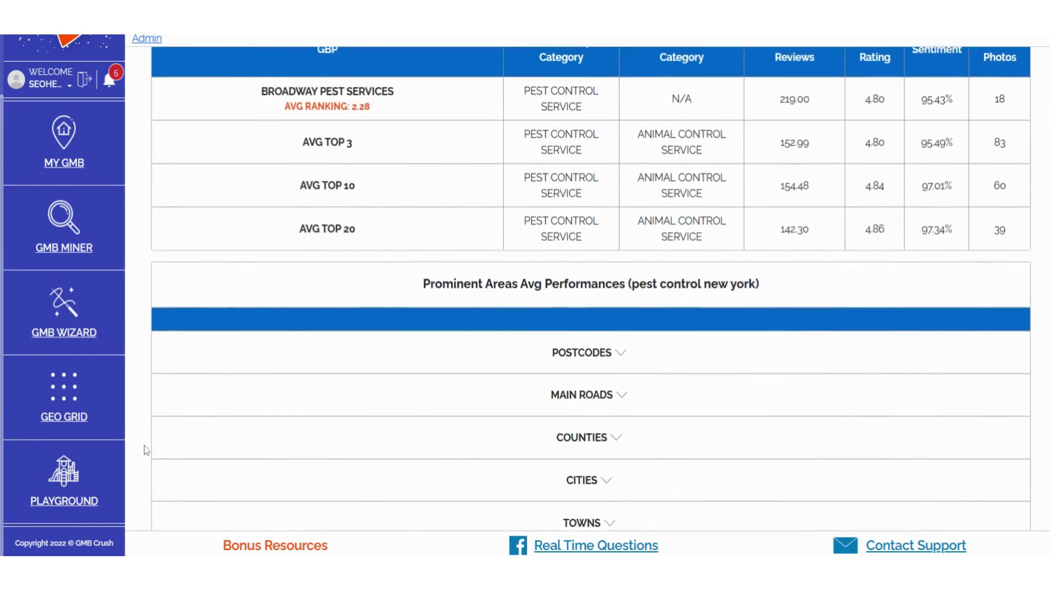
triple_click(591, 269)
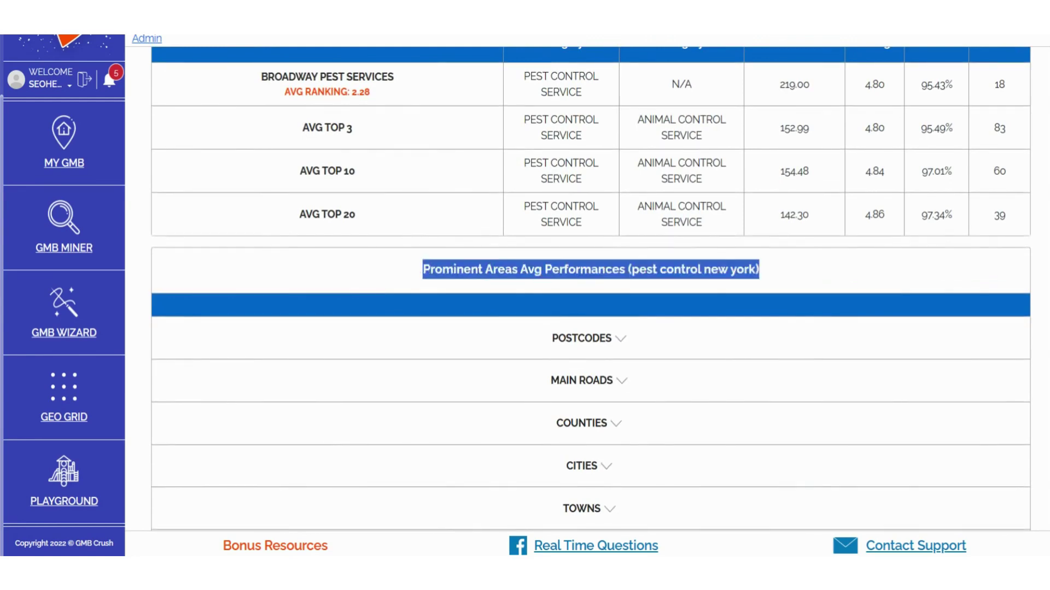
click(348, 277)
scroll(347, 278, down, 3)
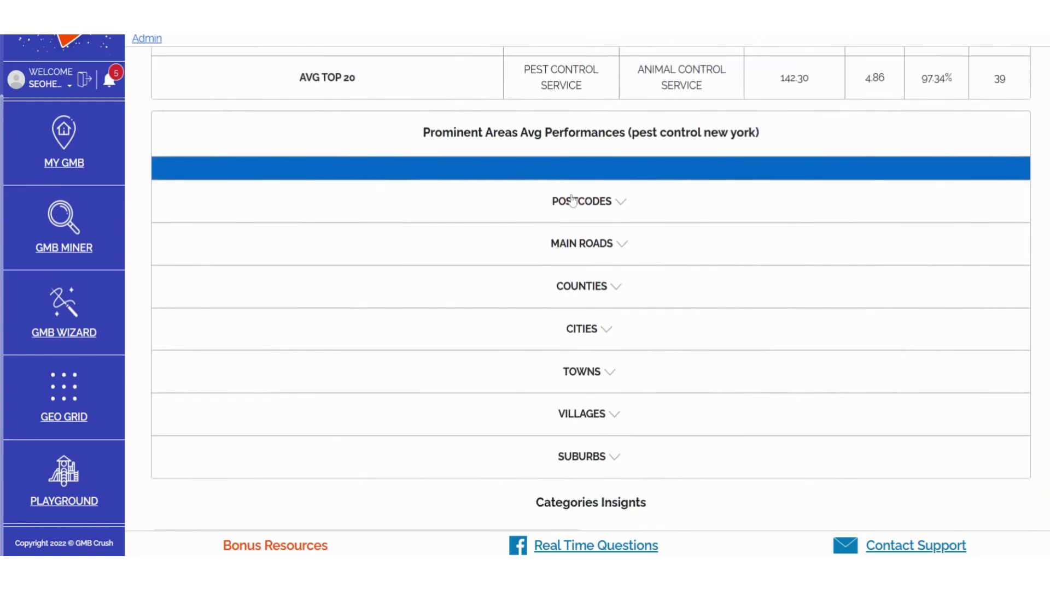
click(613, 208)
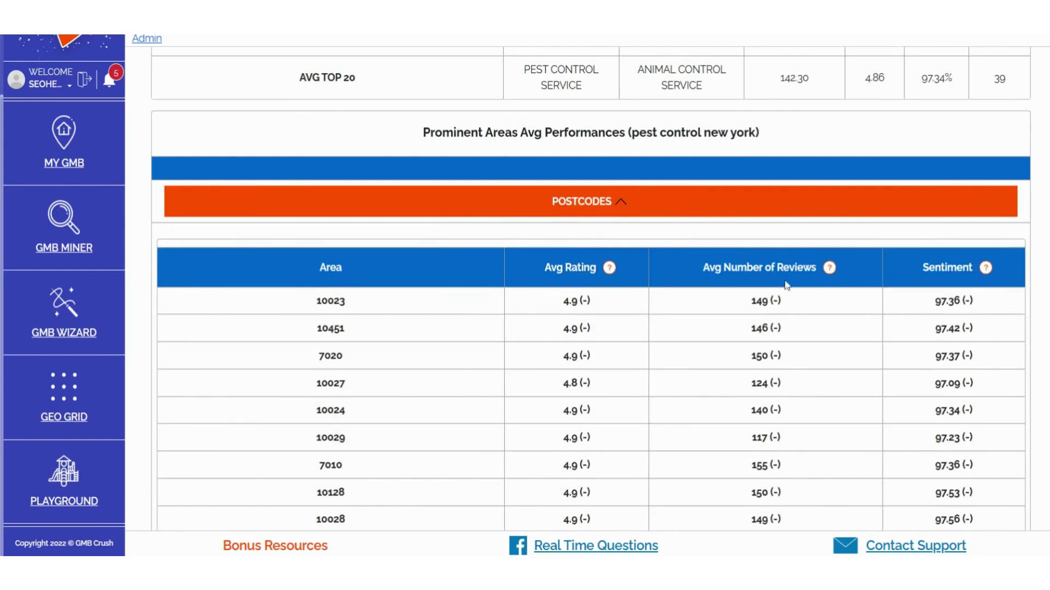
scroll(929, 291, down, 3)
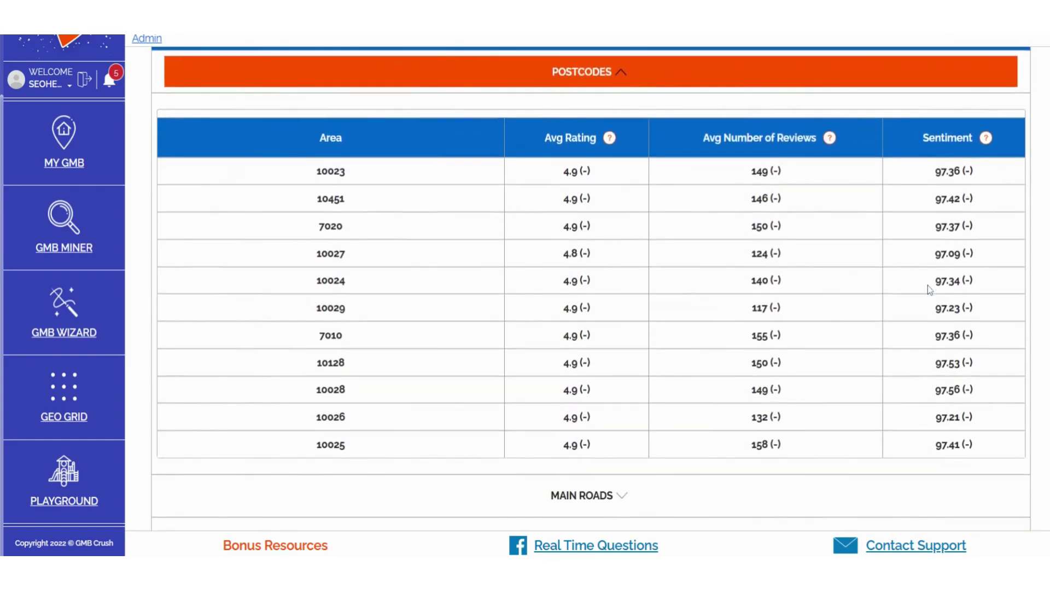
scroll(651, 342, down, 5)
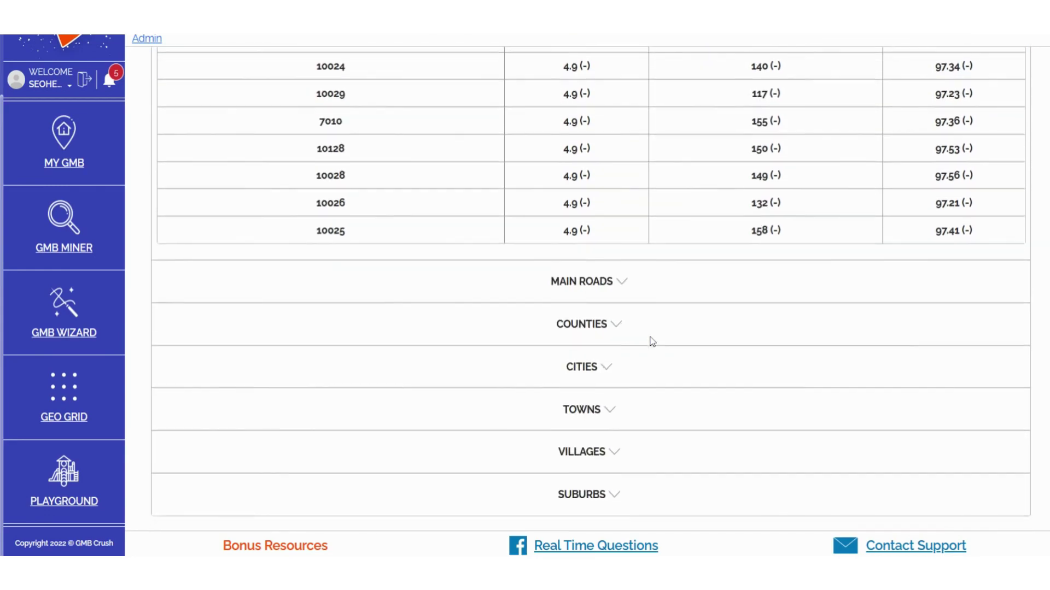
- Expand the Counties, Main Roads, Towns and Cities area statistics tables
click(602, 327)
scroll(645, 301, down, 2)
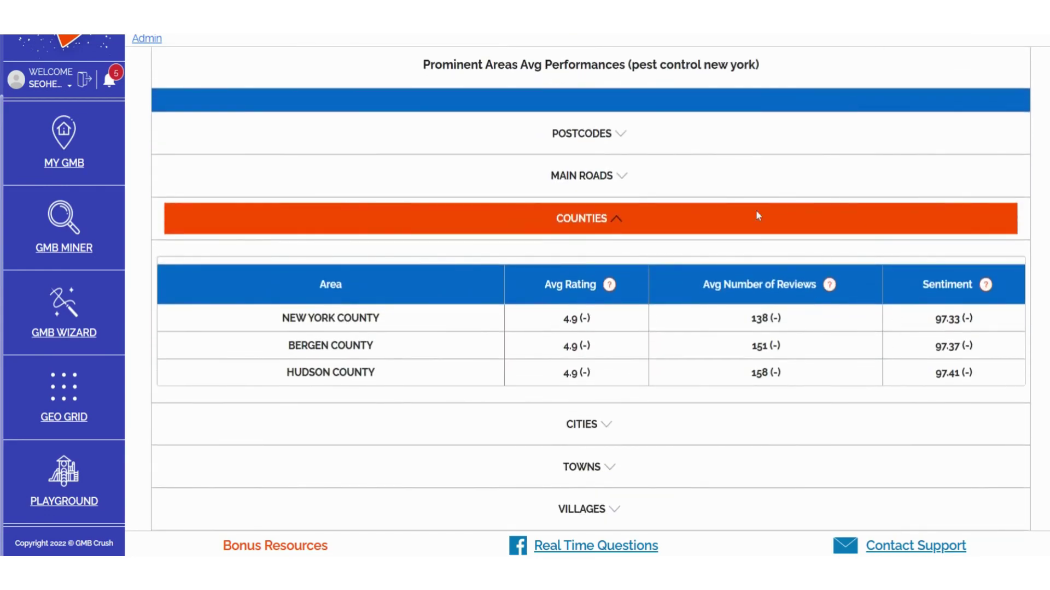
click(608, 187)
scroll(636, 324, down, 4)
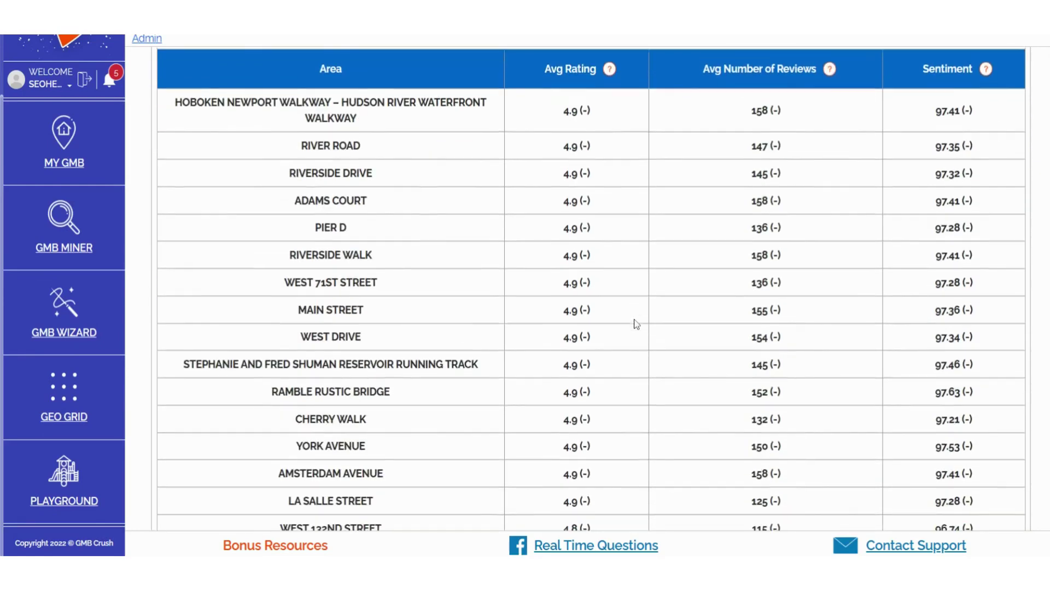
scroll(636, 324, down, 9)
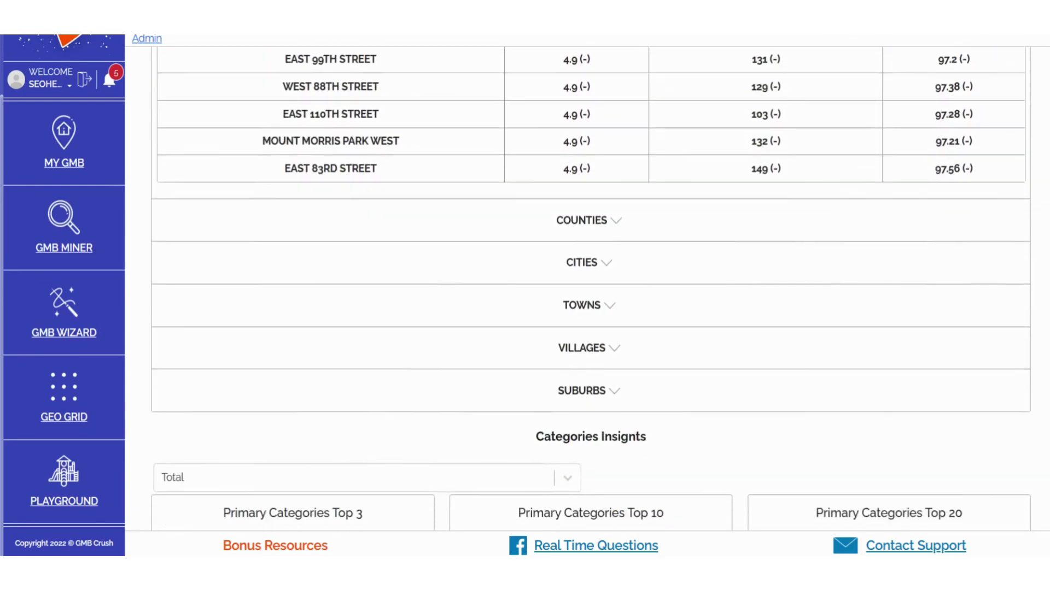
click(611, 306)
scroll(640, 313, down, 1)
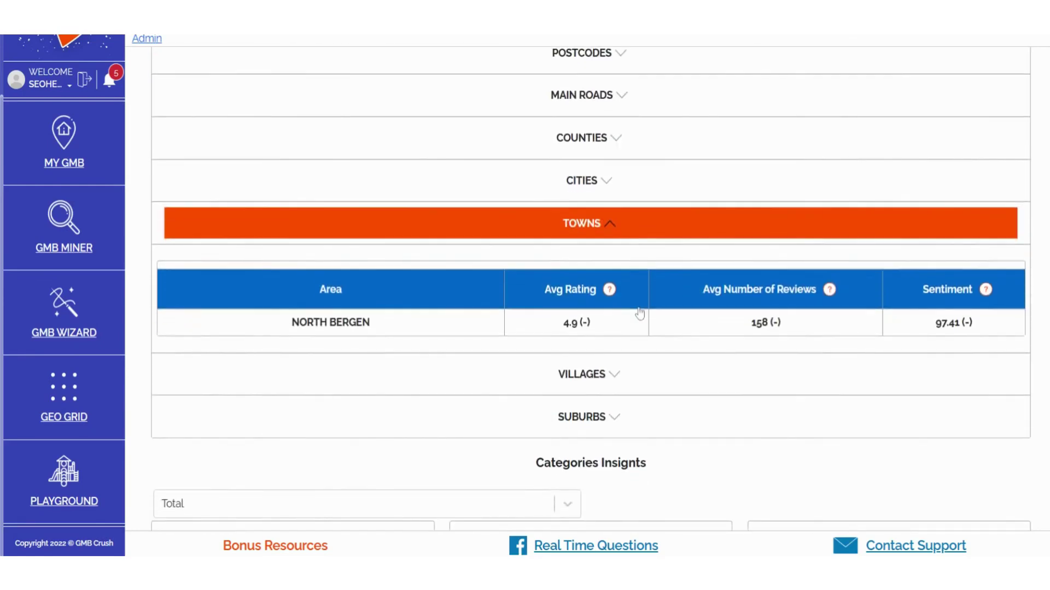
click(602, 183)
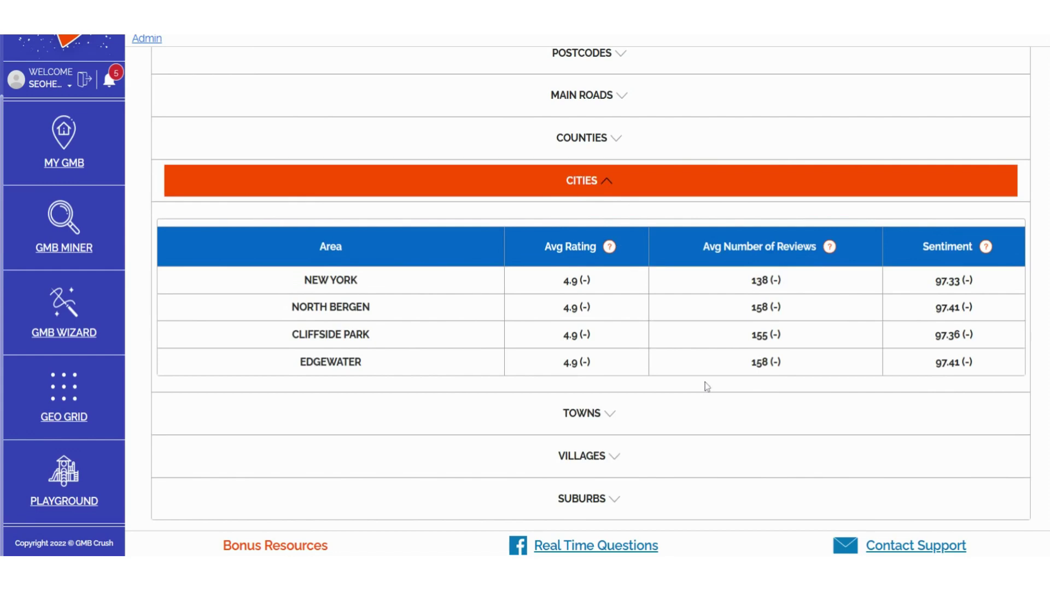
scroll(707, 387, down, 4)
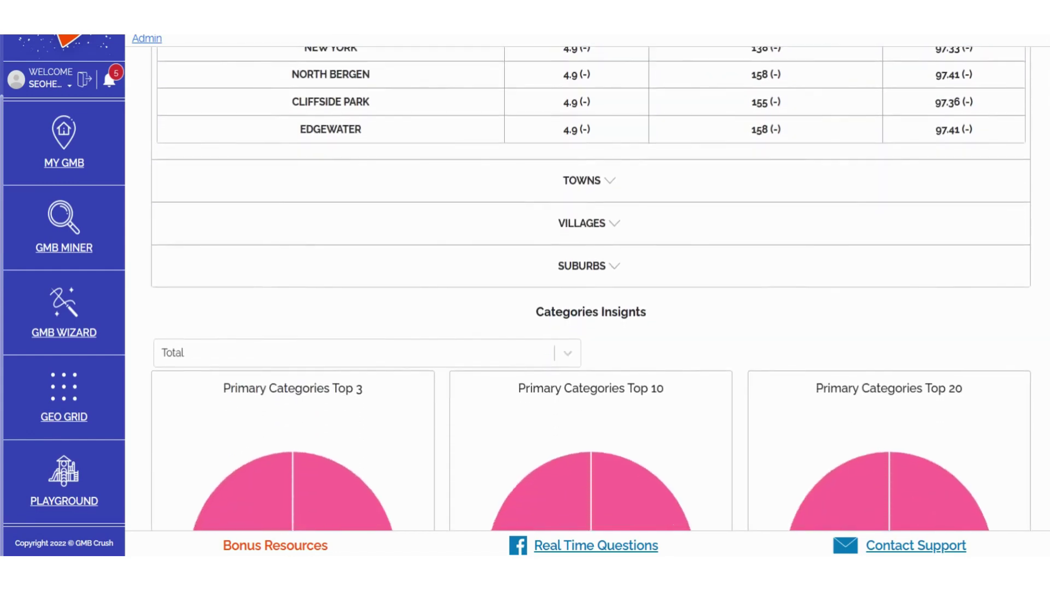
- Check the Categories Insights location filter options, leaving it set to Total
drag(646, 282, 536, 283)
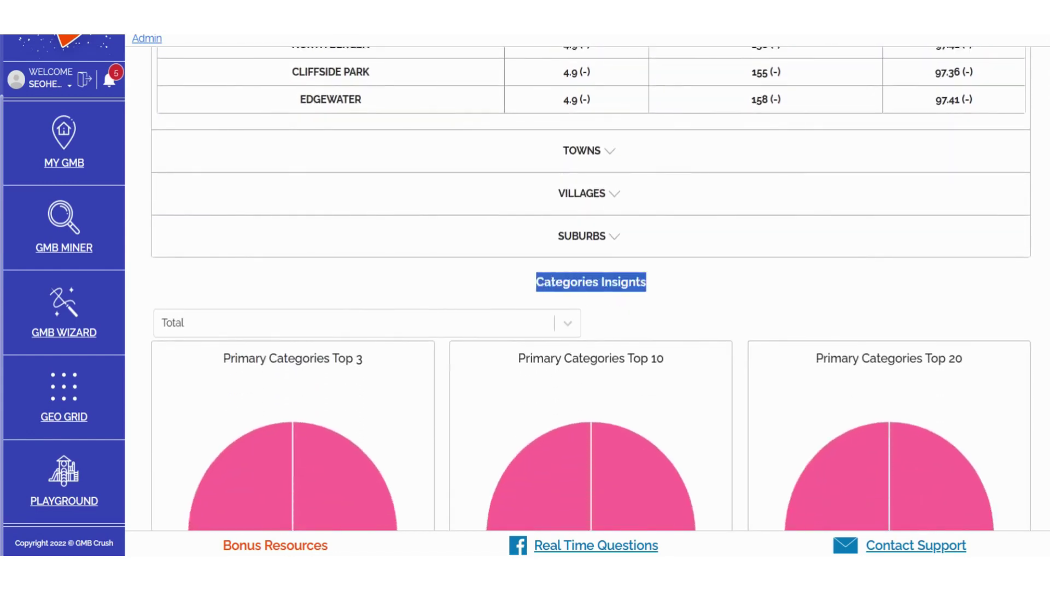
click(403, 274)
scroll(403, 274, down, 3)
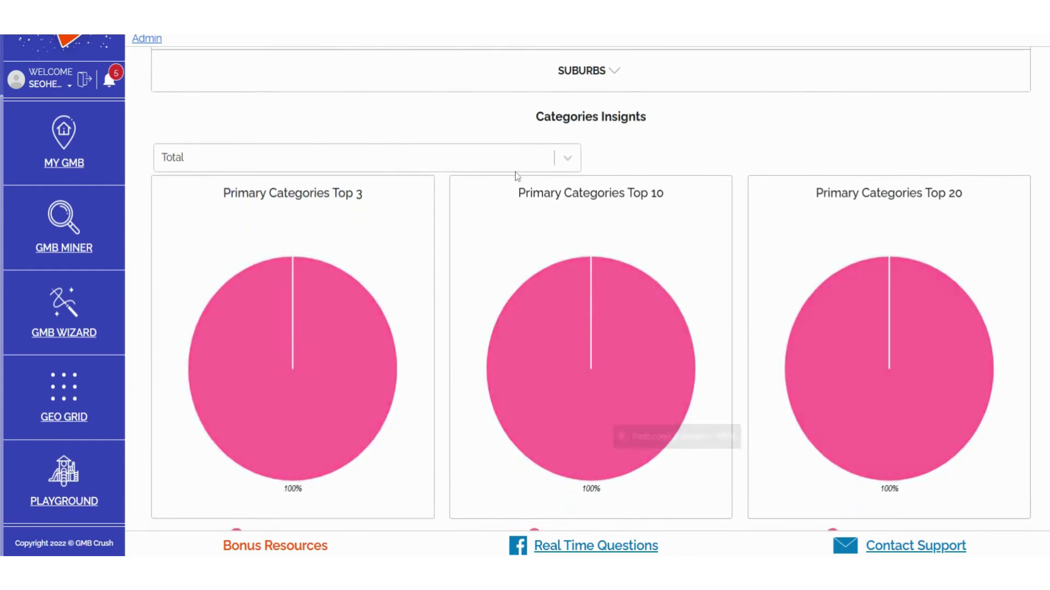
click(492, 169)
scroll(311, 320, down, 1)
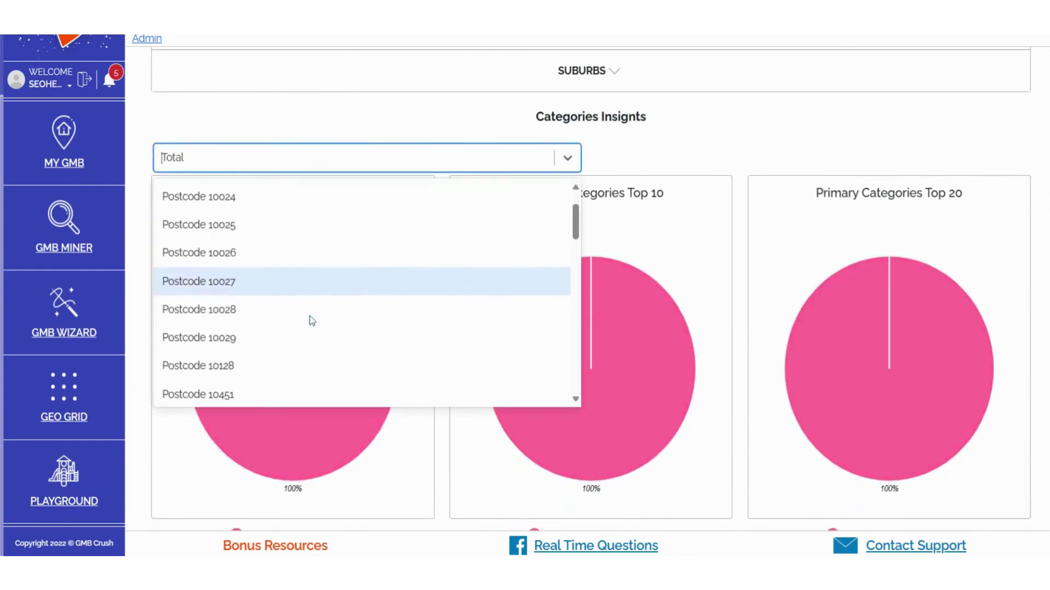
scroll(311, 320, down, 6)
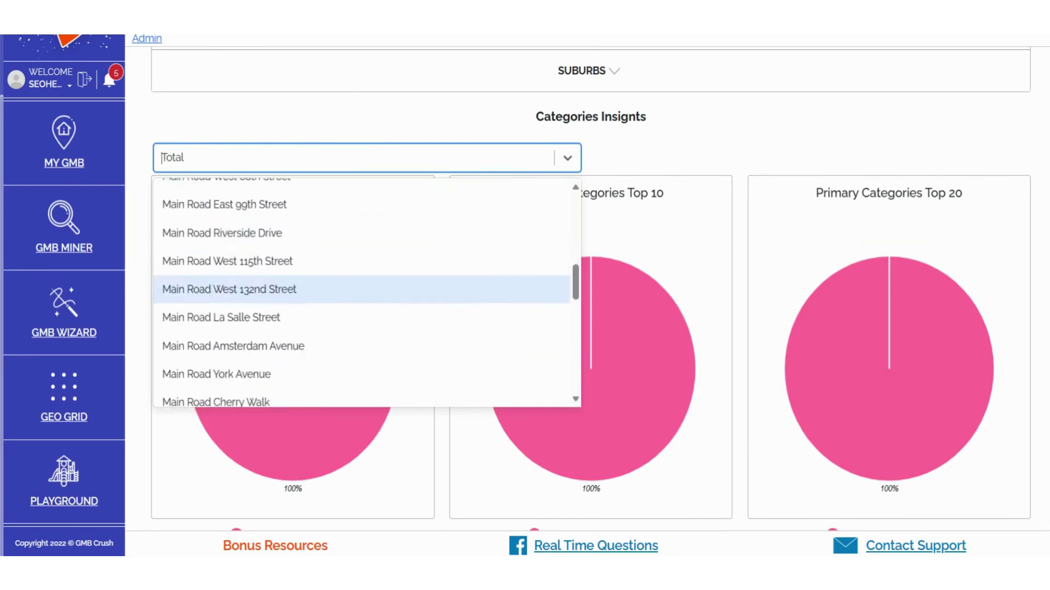
scroll(312, 290, down, 7)
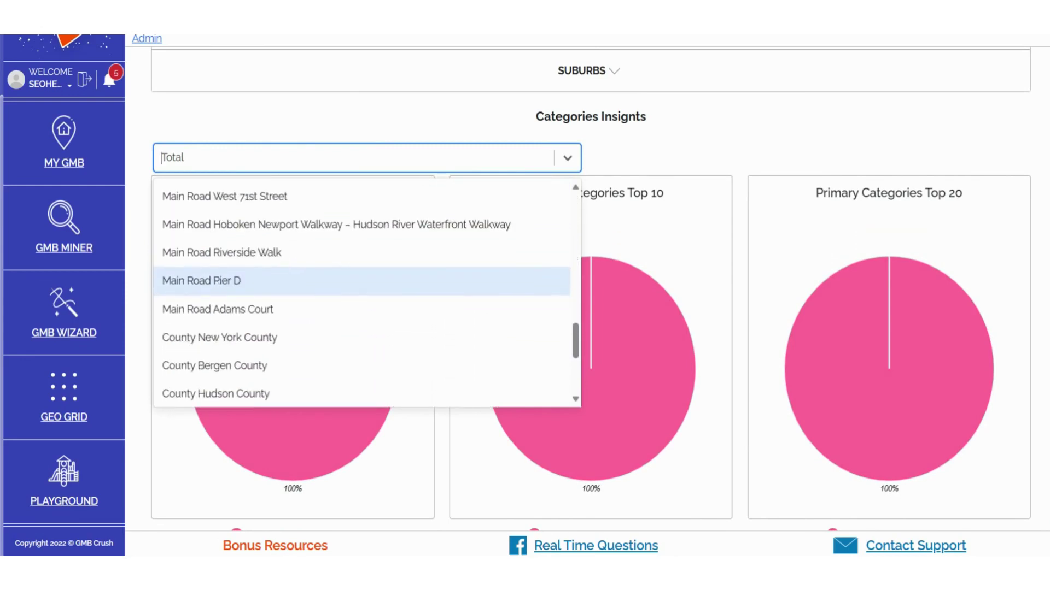
scroll(188, 347, down, 4)
click(140, 372)
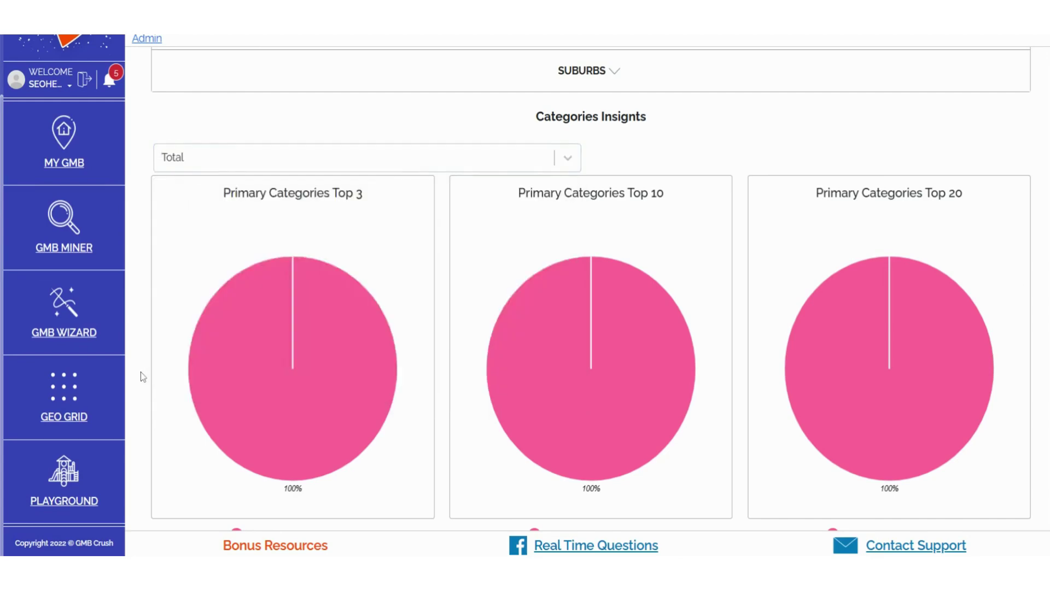
- Review the Additional Categories Top 10 and Top 20 pies, then read a Primary Categories pie tooltip
scroll(140, 372, down, 7)
scroll(140, 372, down, 1)
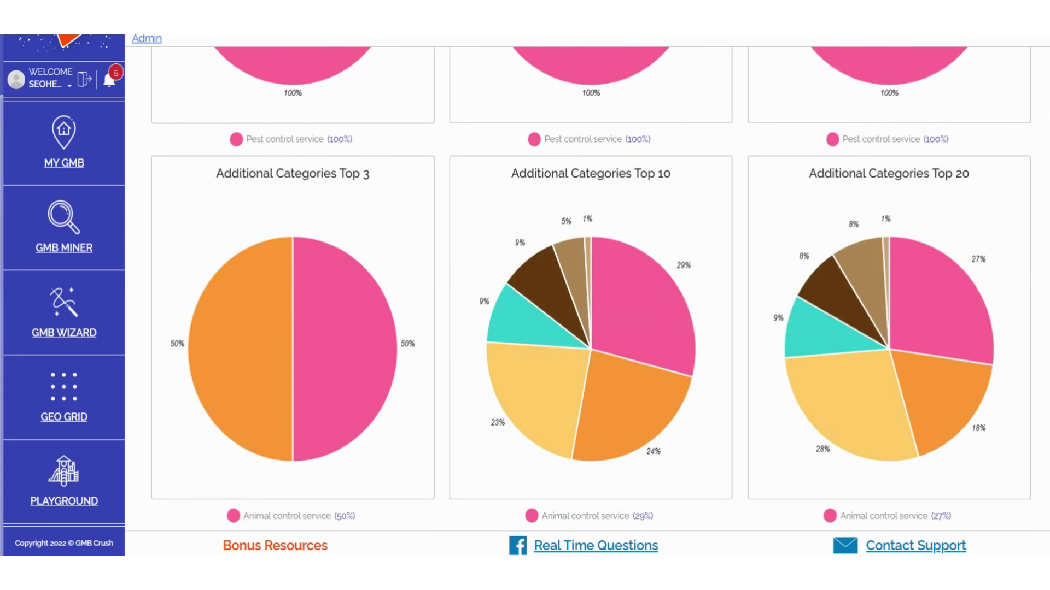
triple_click(602, 173)
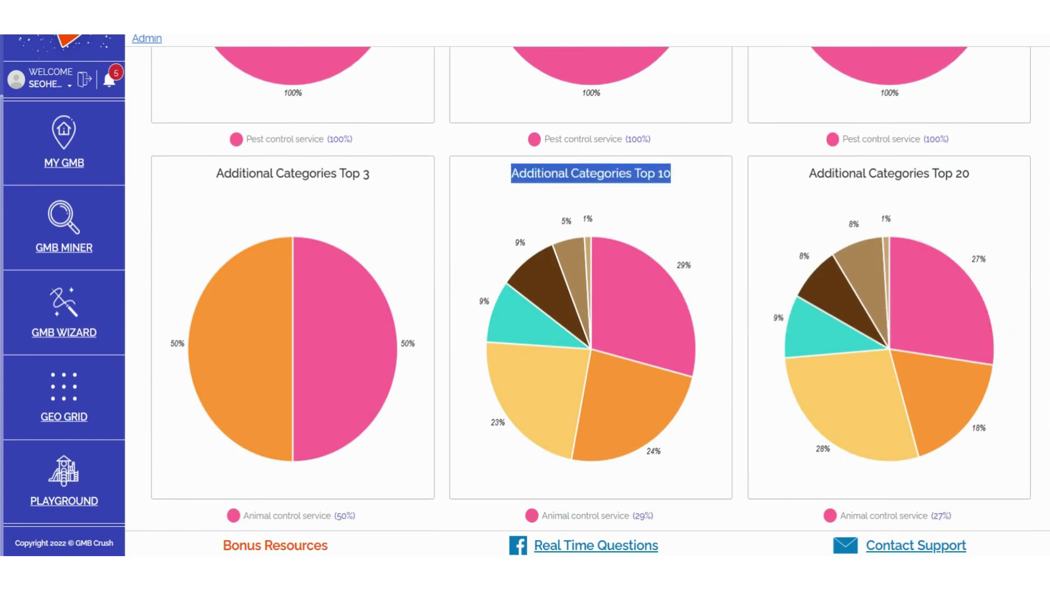
triple_click(889, 174)
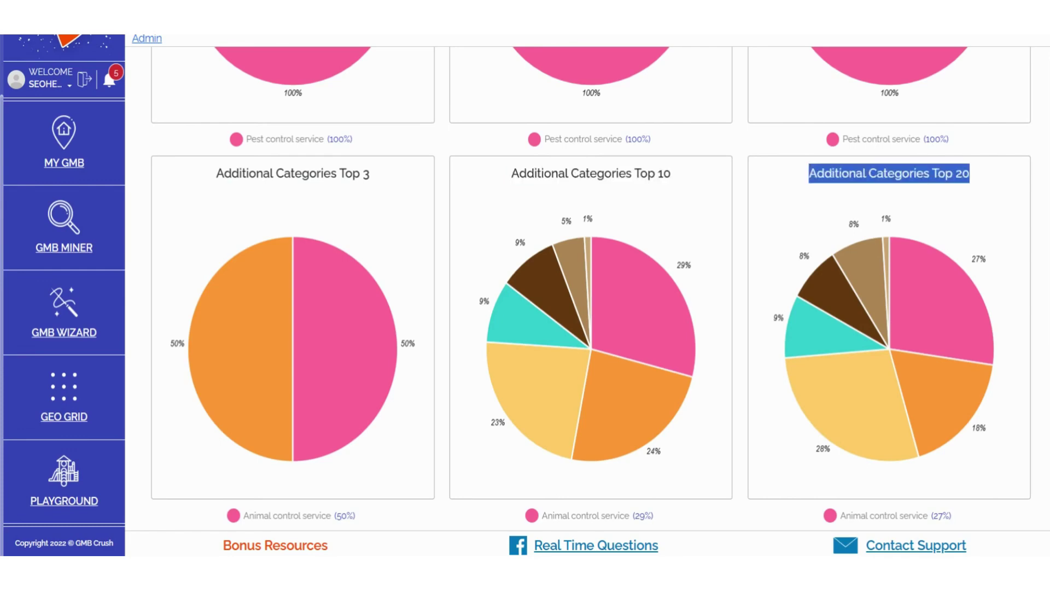
click(746, 229)
scroll(746, 229, down, 1)
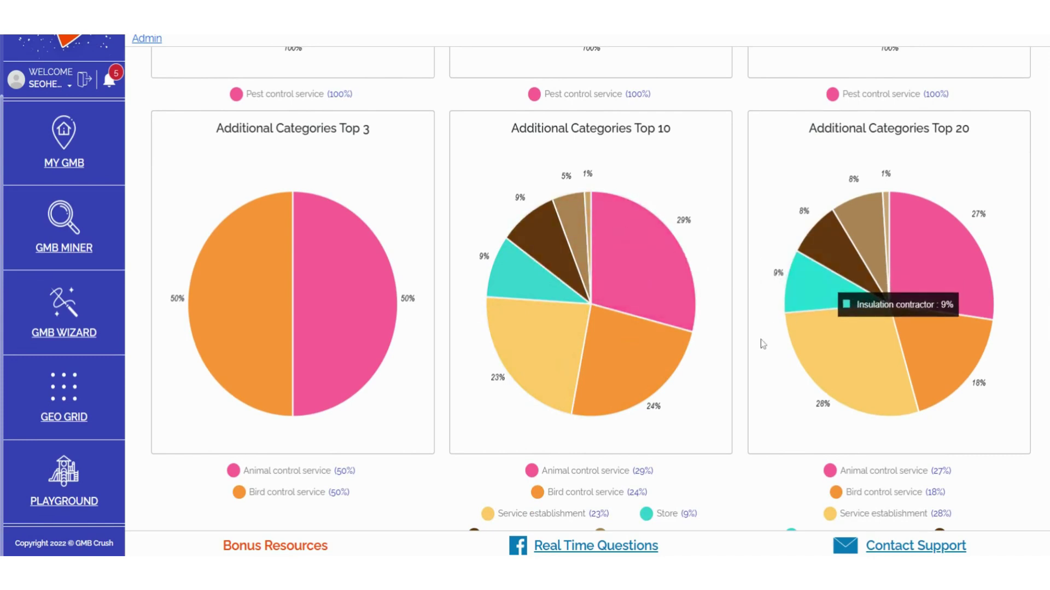
scroll(739, 442, down, 1)
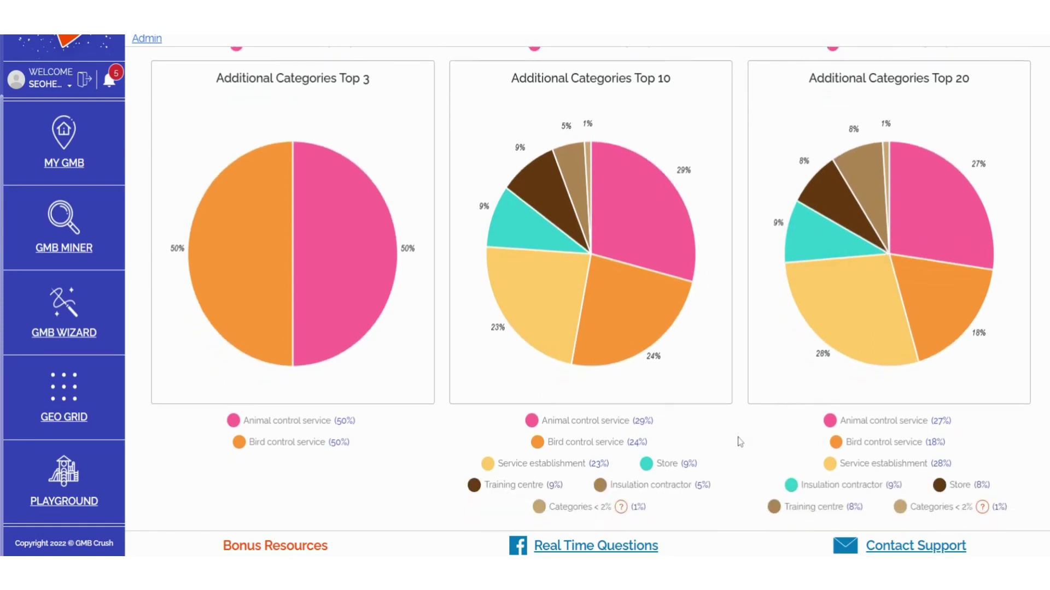
scroll(591, 286, up, 1)
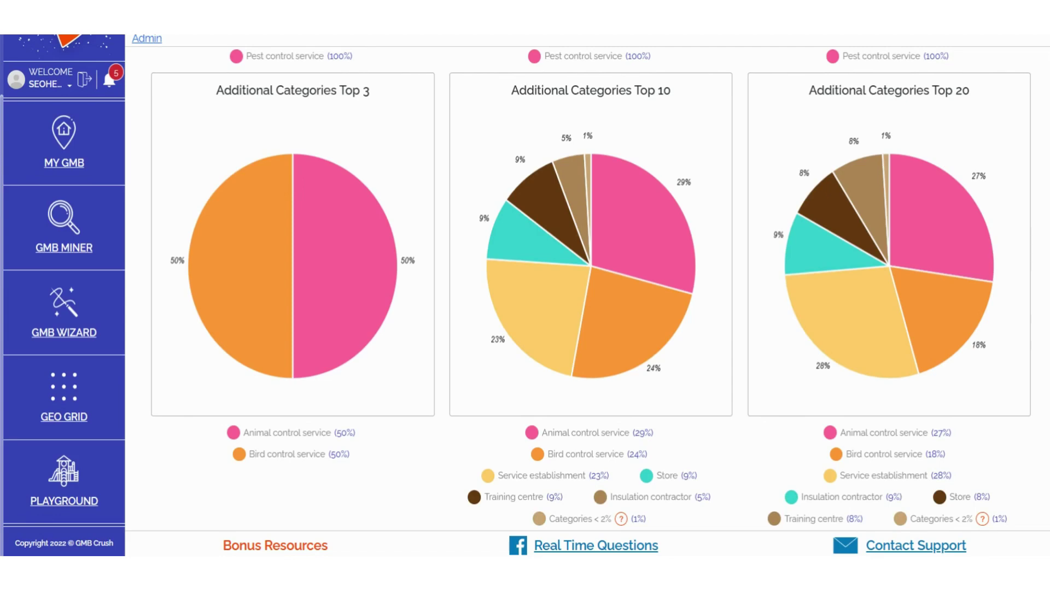
scroll(591, 289, up, 4)
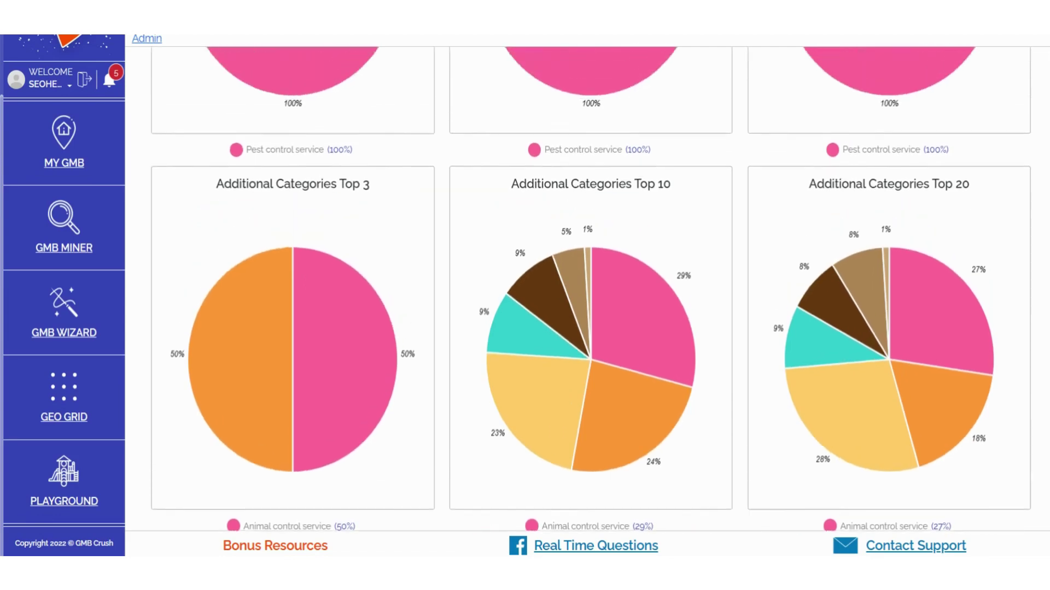
scroll(591, 289, up, 4)
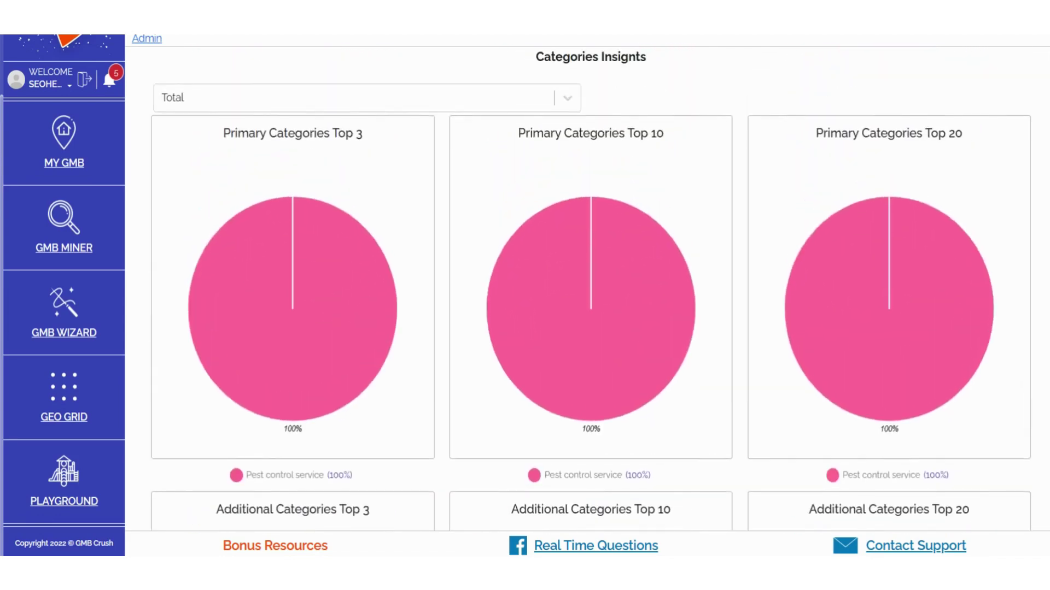
mouse_move(400, 327)
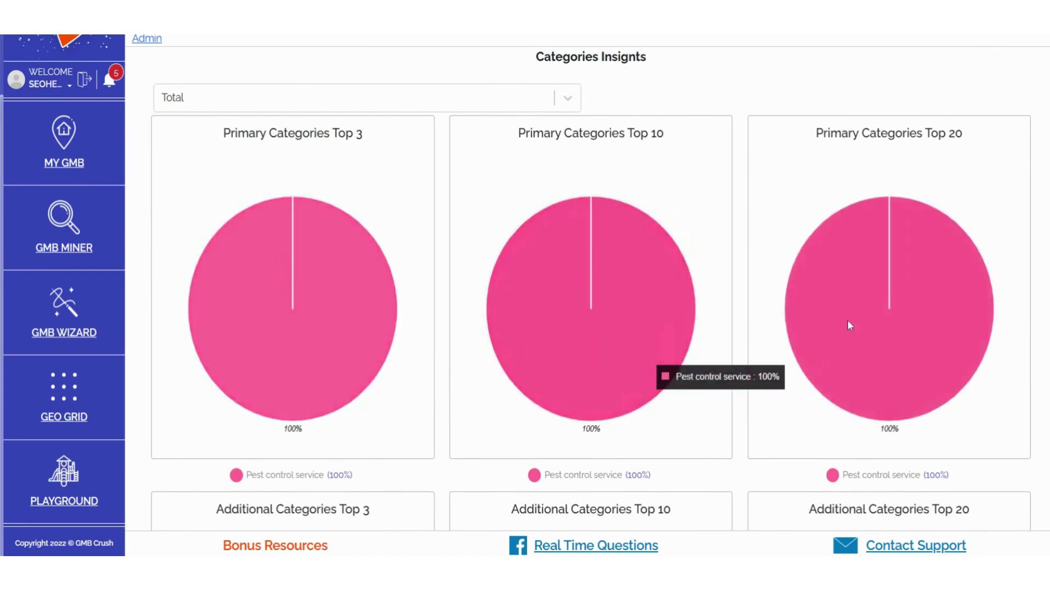
scroll(773, 394, down, 9)
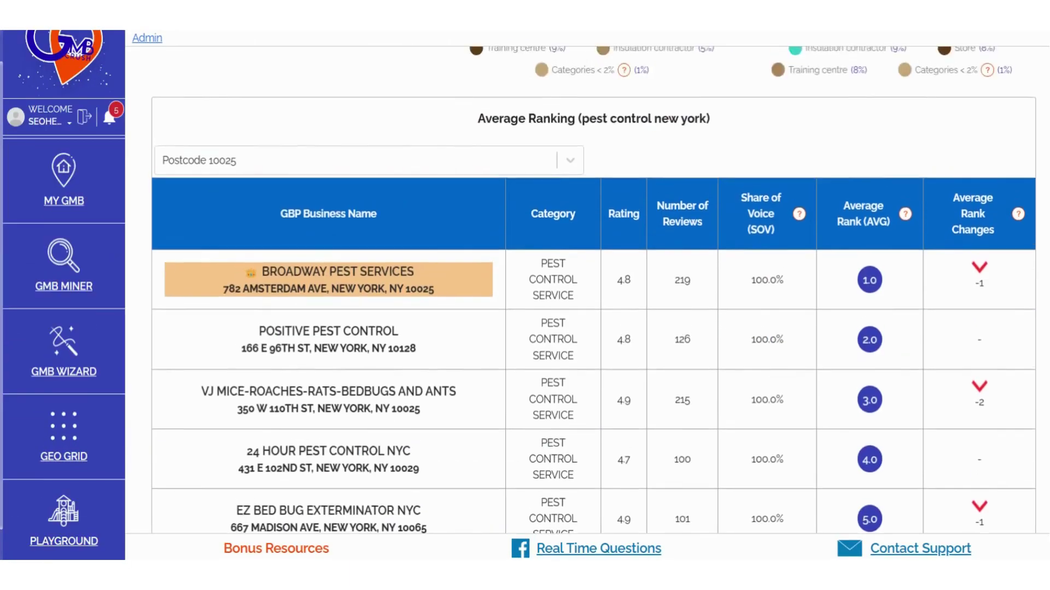
- Filter the Average Ranking table to postcode 10451, then switch it to 10026
scroll(594, 328, up, 1)
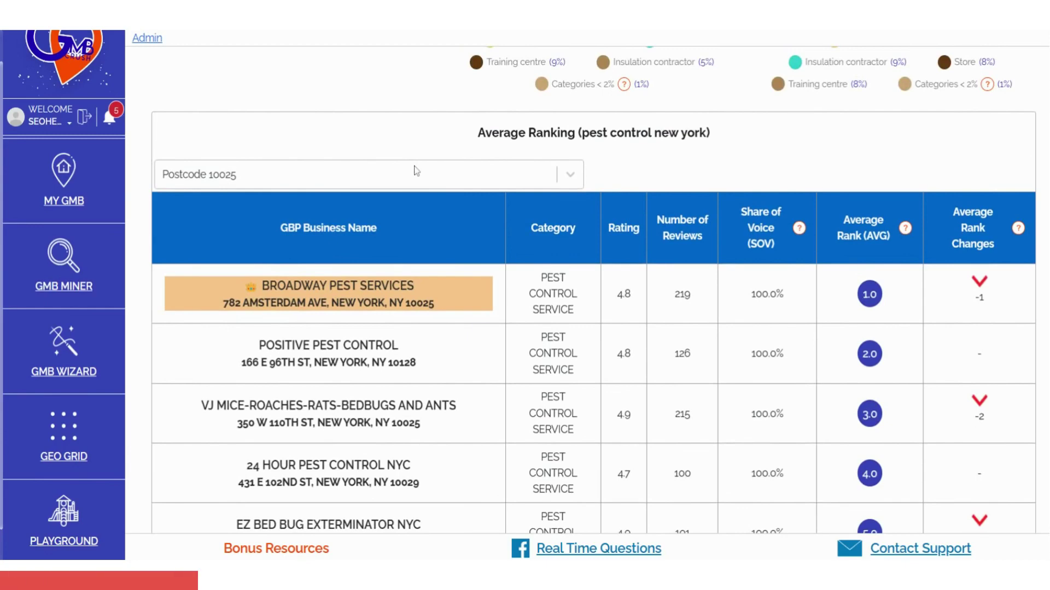
click(444, 176)
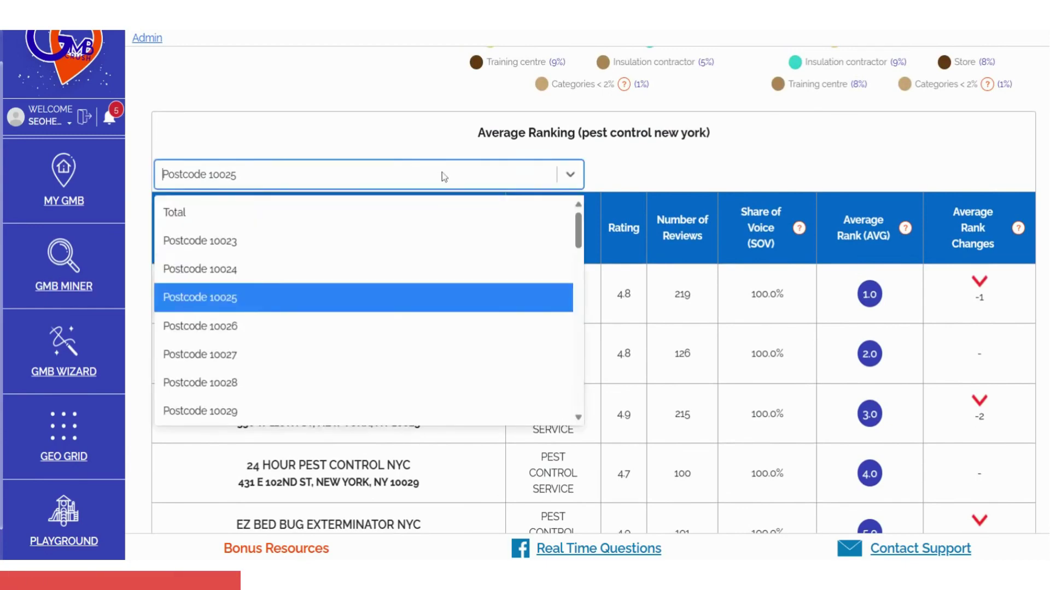
scroll(348, 234, down, 3)
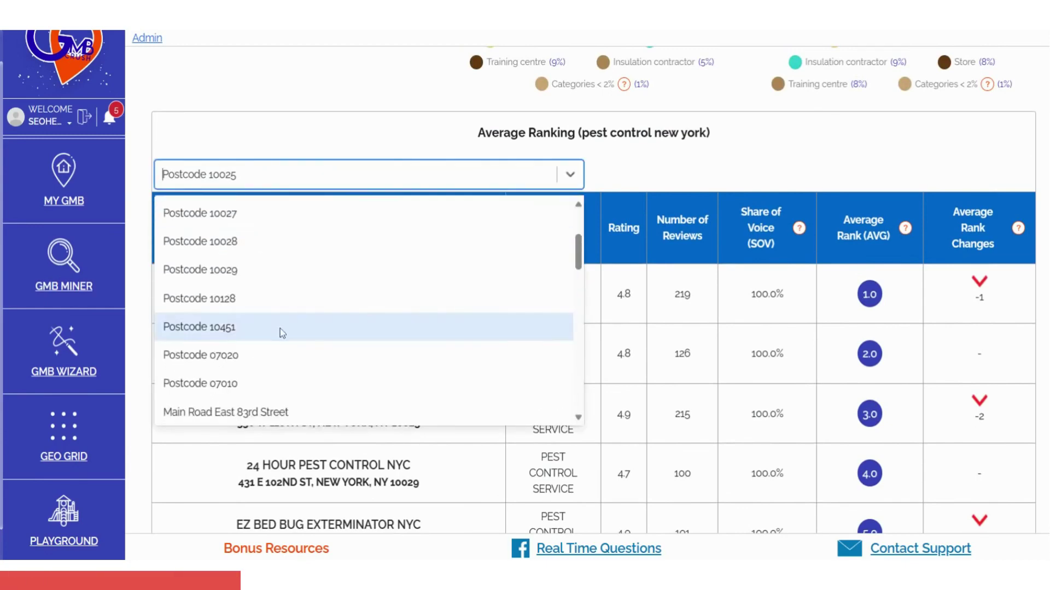
click(280, 328)
click(335, 180)
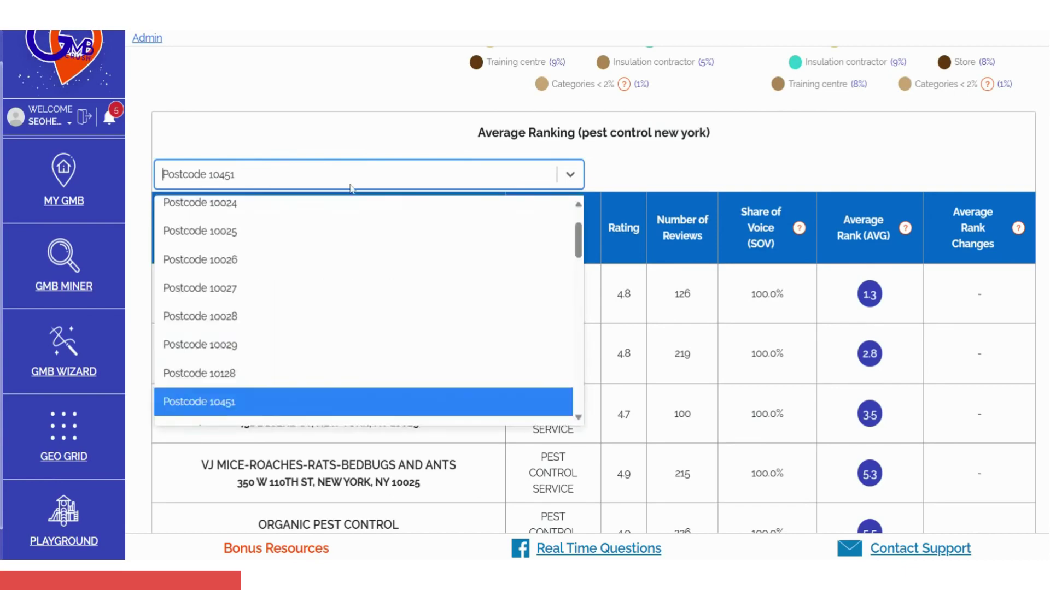
click(296, 271)
- Look at the Rows per page choices and leave the setting unchanged
scroll(814, 366, down, 3)
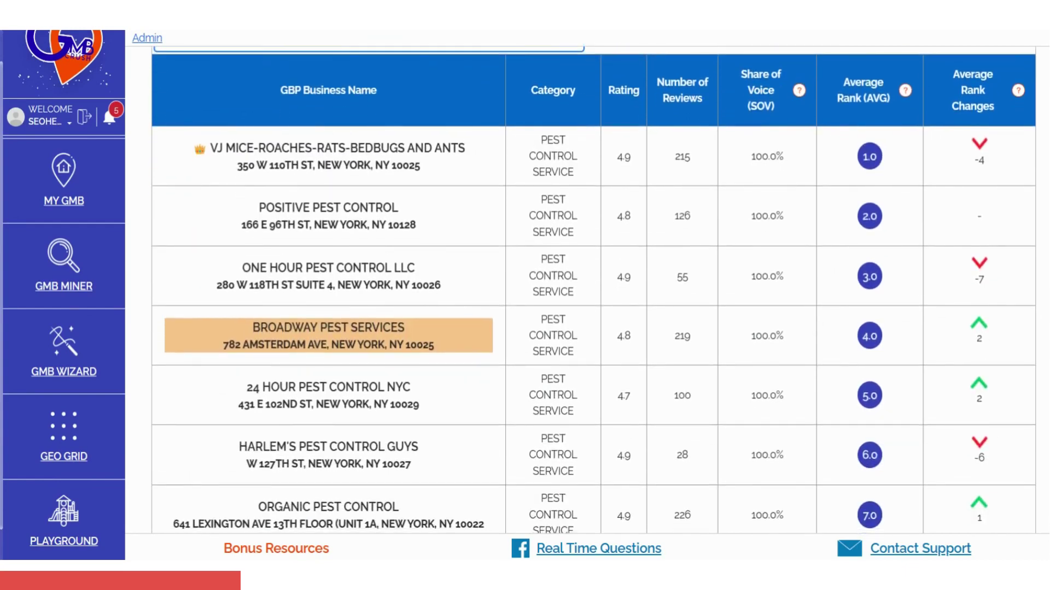
scroll(929, 256, down, 6)
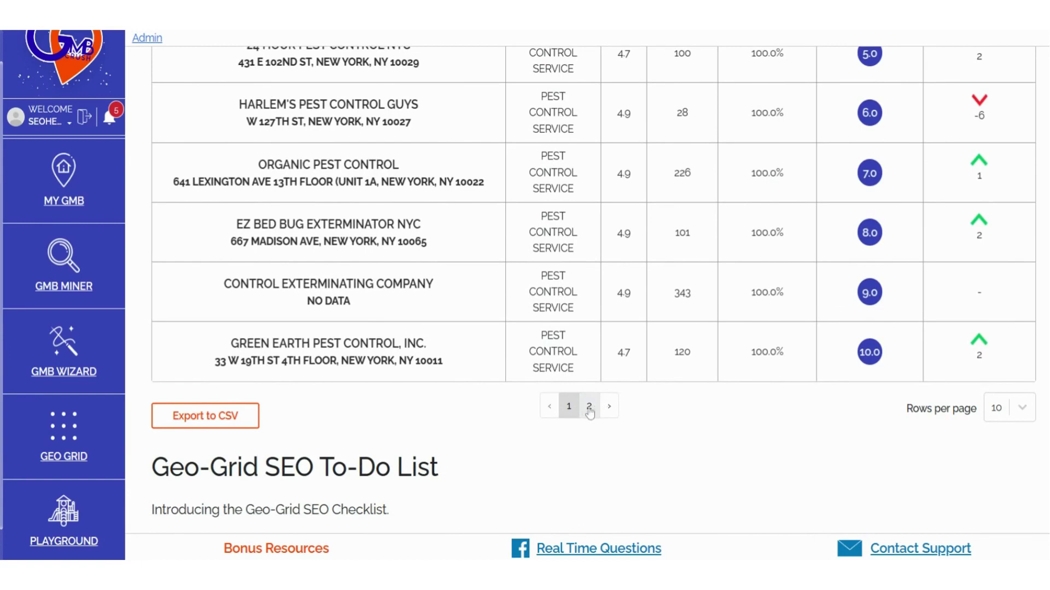
click(1023, 419)
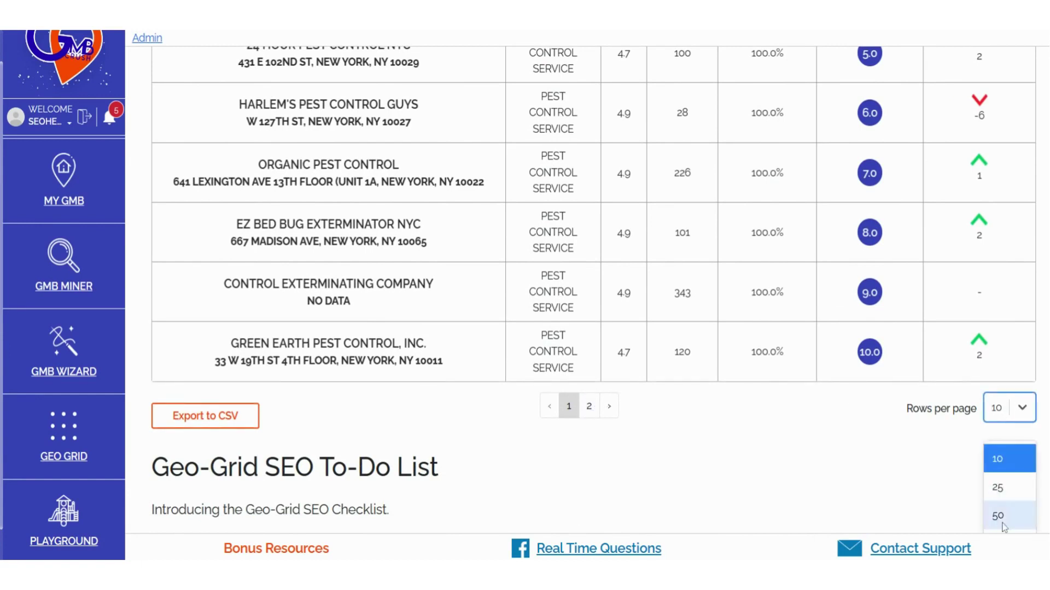
scroll(910, 485, down, 1)
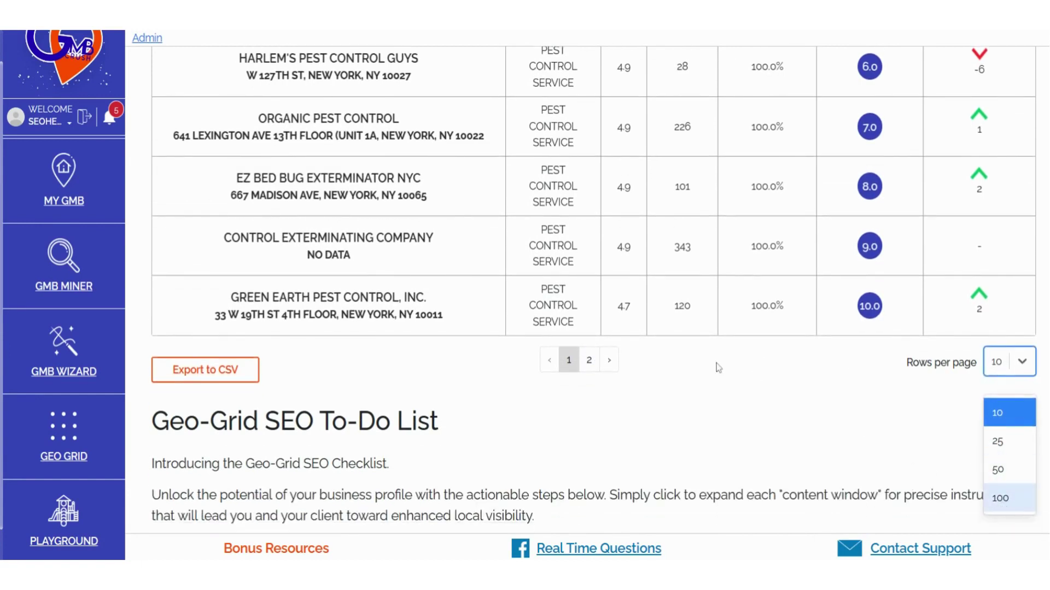
click(697, 365)
- Locate the Geo-Grid SEO To-Do List heading and expand the Week 1 stage
scroll(697, 365, down, 3)
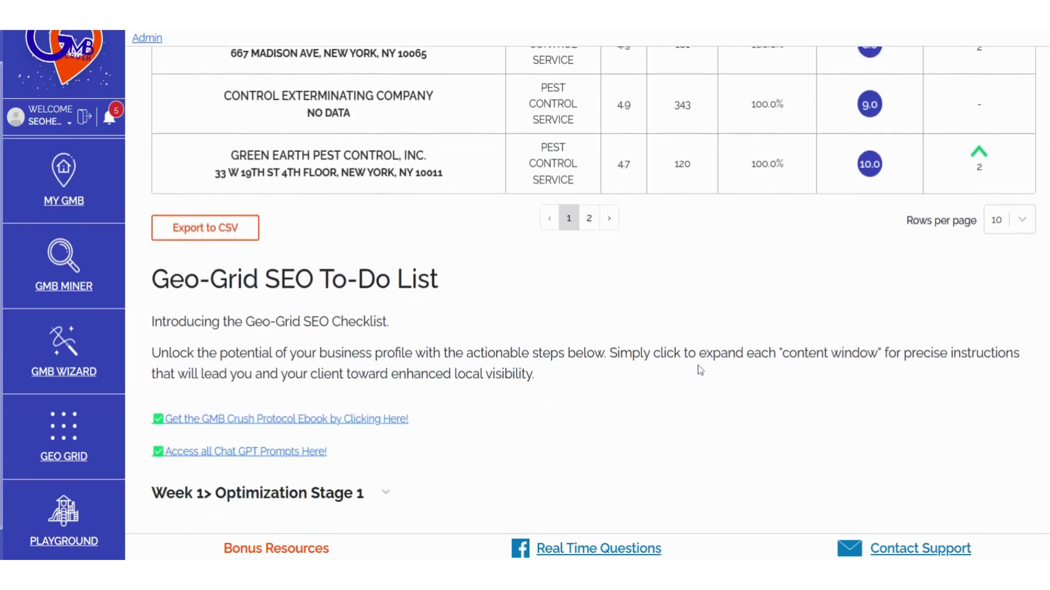
scroll(697, 366, down, 2)
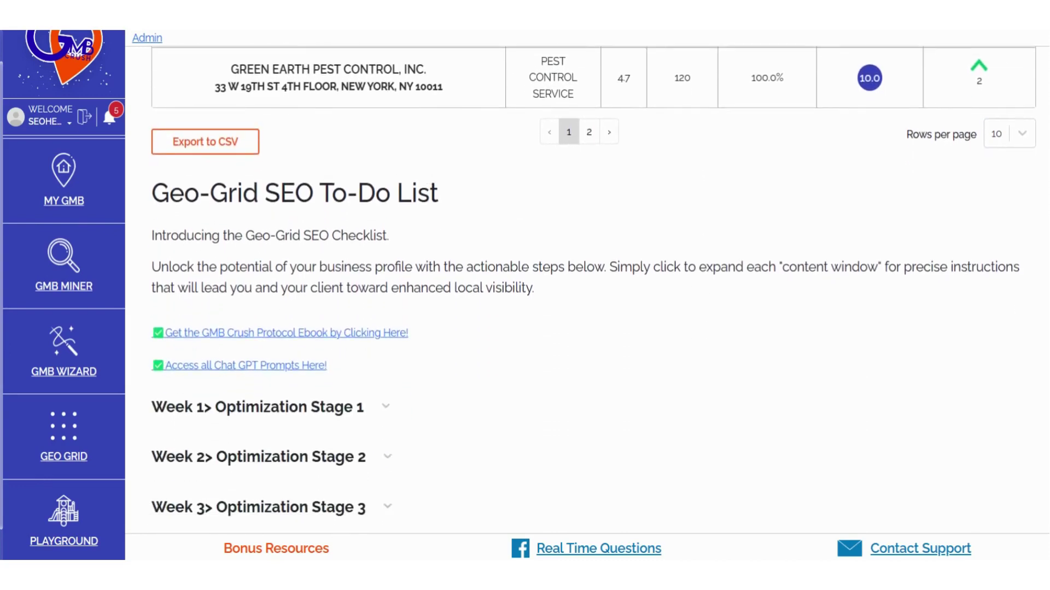
triple_click(295, 193)
scroll(447, 367, down, 1)
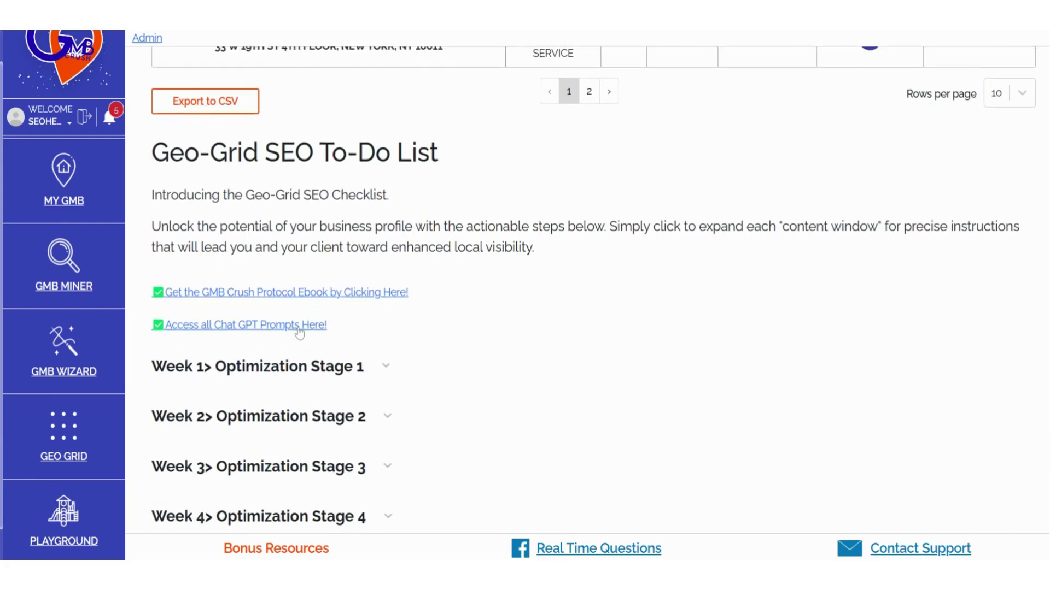
click(388, 369)
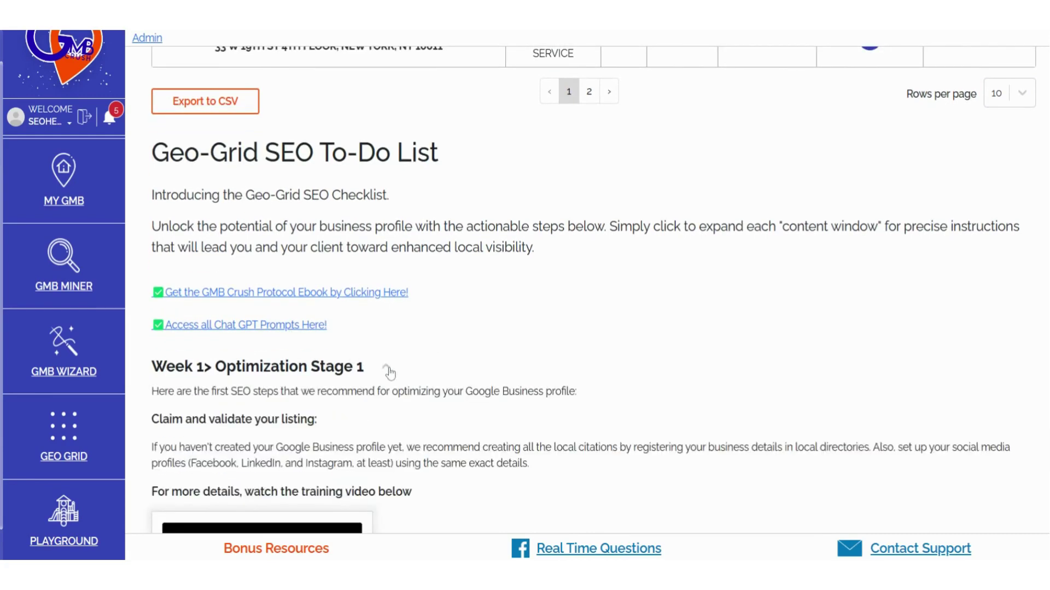
- Read through the Week 1 steps and expand the Week 2 stage
scroll(463, 345, down, 4)
scroll(463, 346, down, 2)
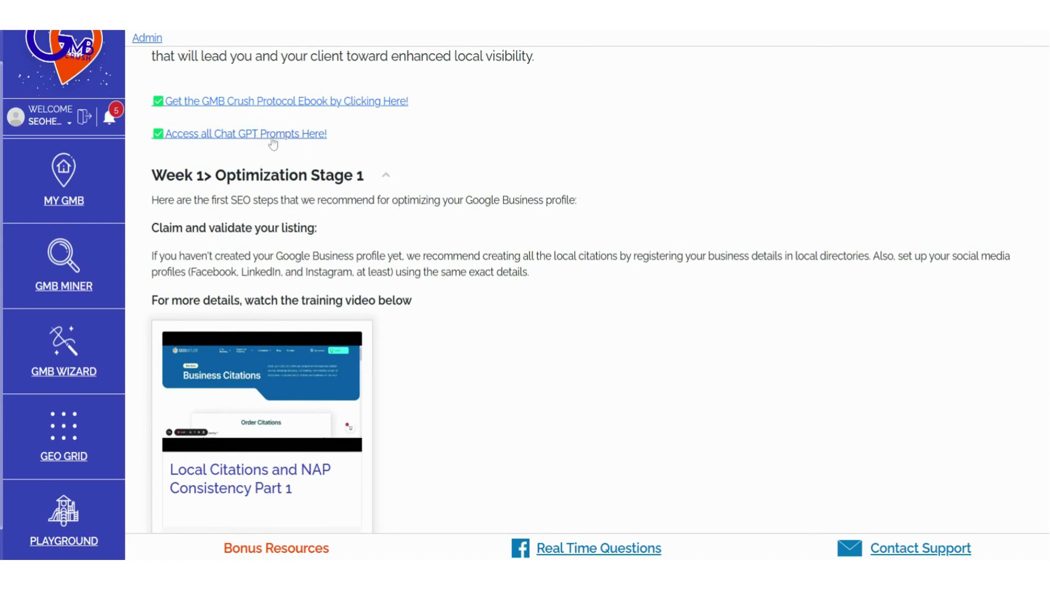
scroll(438, 233, down, 13)
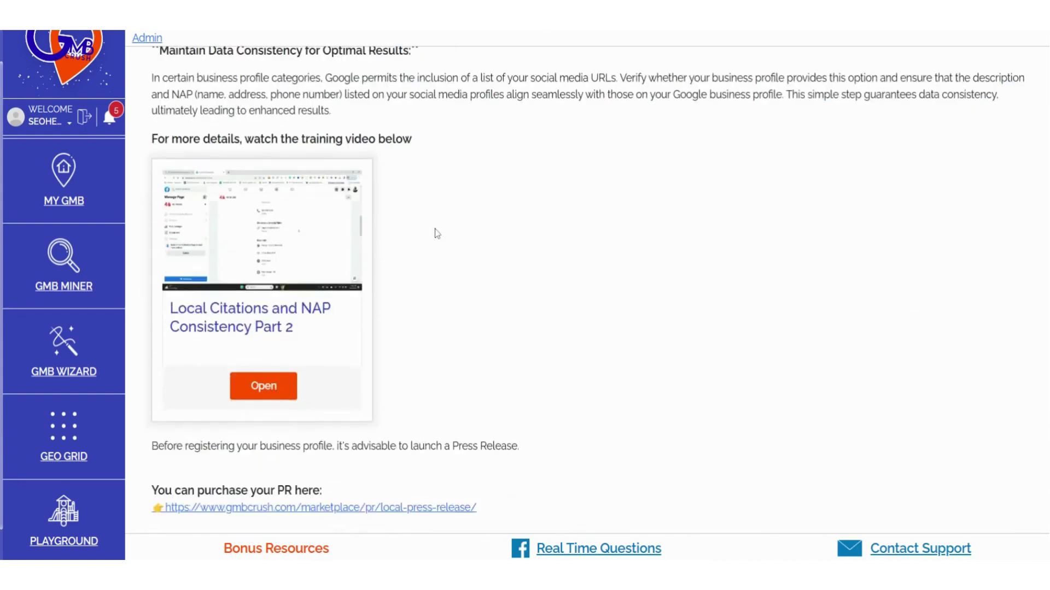
scroll(437, 233, down, 11)
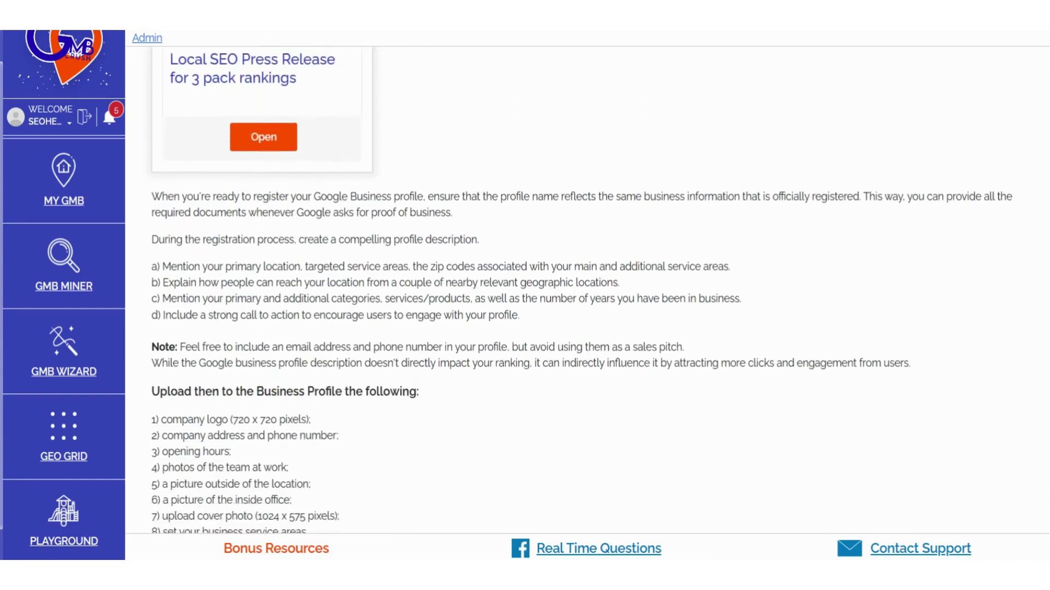
scroll(437, 234, down, 12)
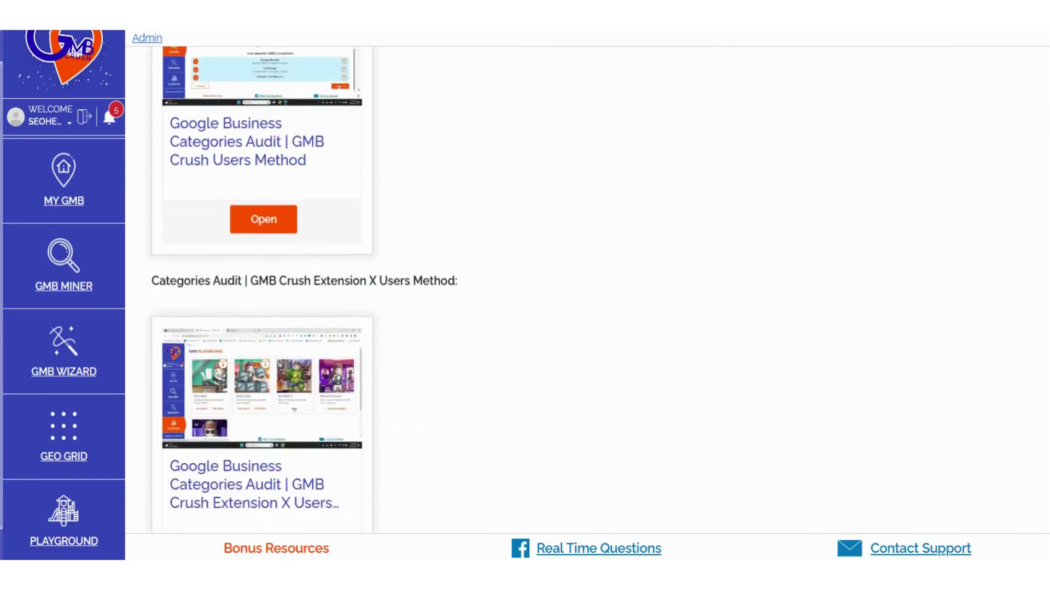
scroll(438, 234, down, 5)
click(258, 446)
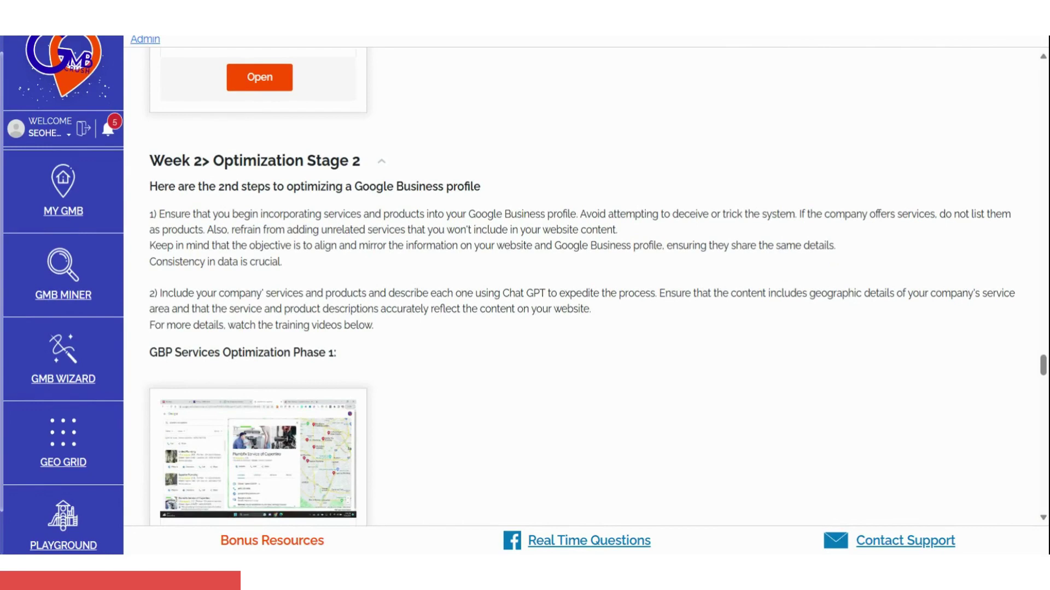
- Scroll through the Week 2 optimization steps down to step 8
scroll(579, 211, down, 3)
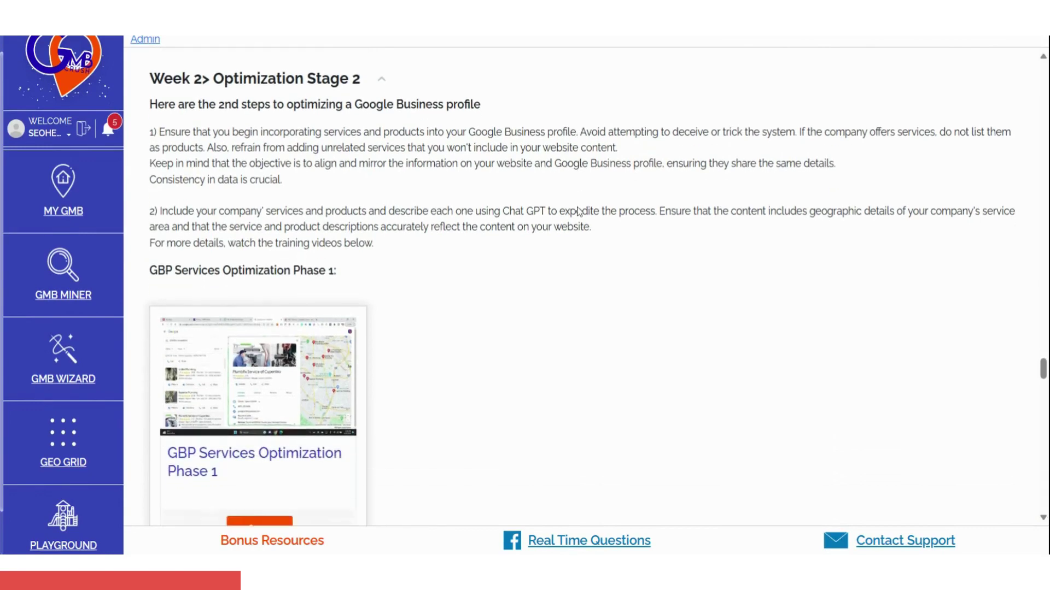
scroll(580, 212, down, 4)
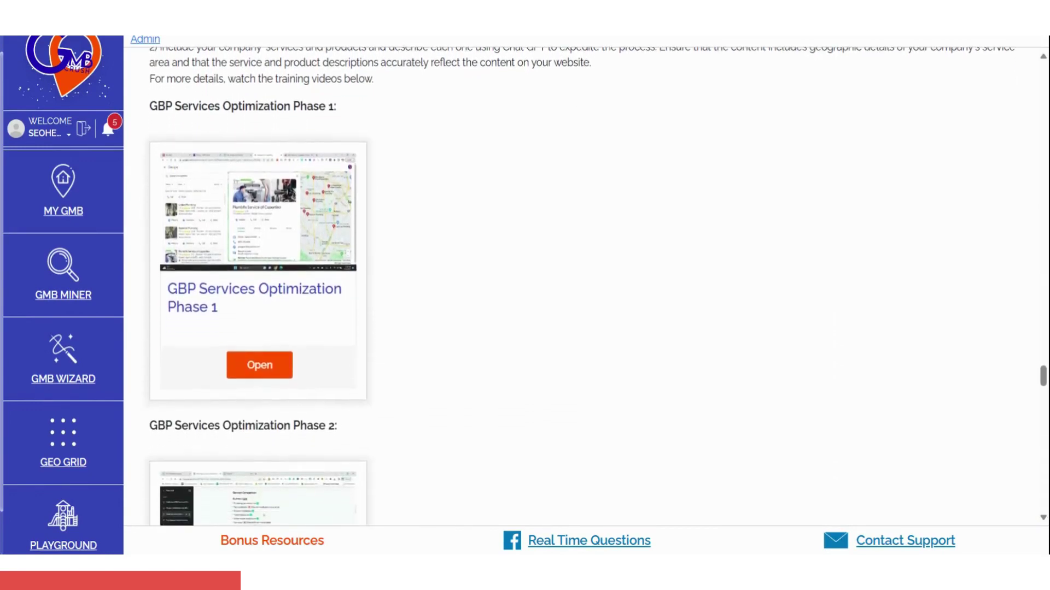
scroll(582, 286, down, 3)
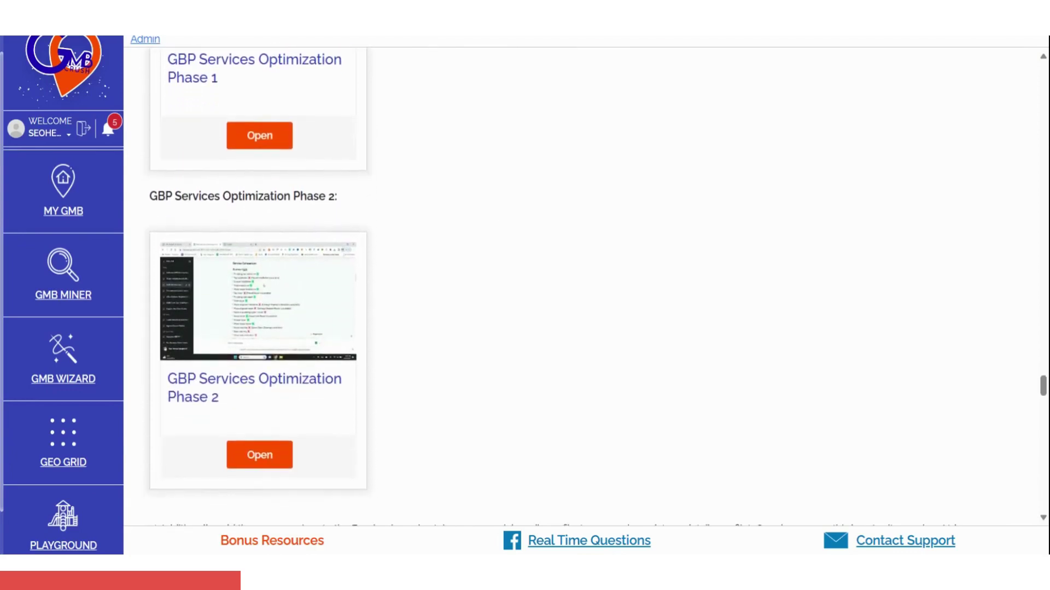
scroll(344, 127, down, 7)
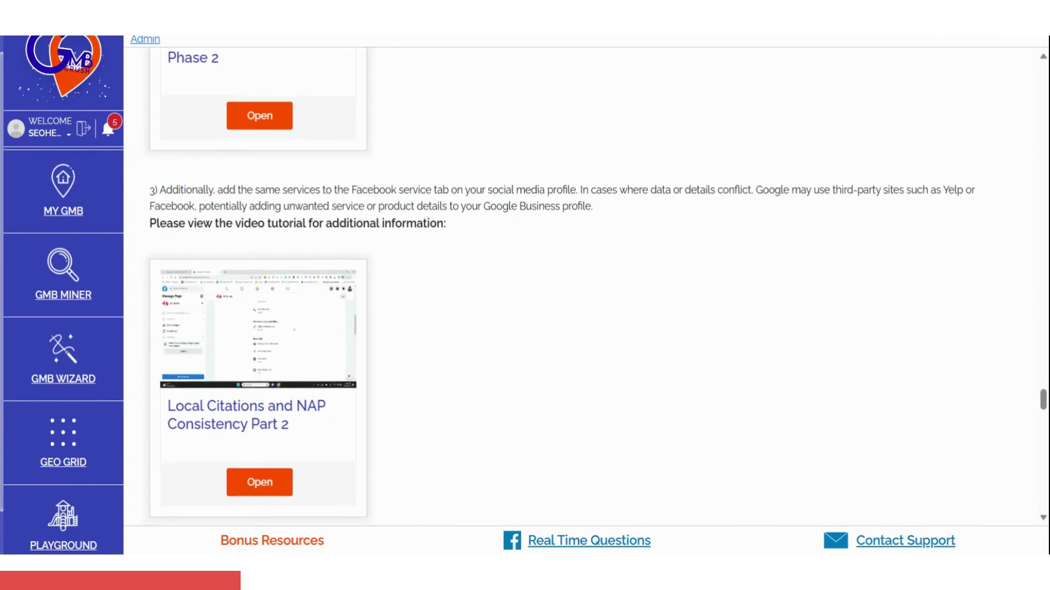
scroll(344, 127, down, 5)
scroll(574, 286, down, 7)
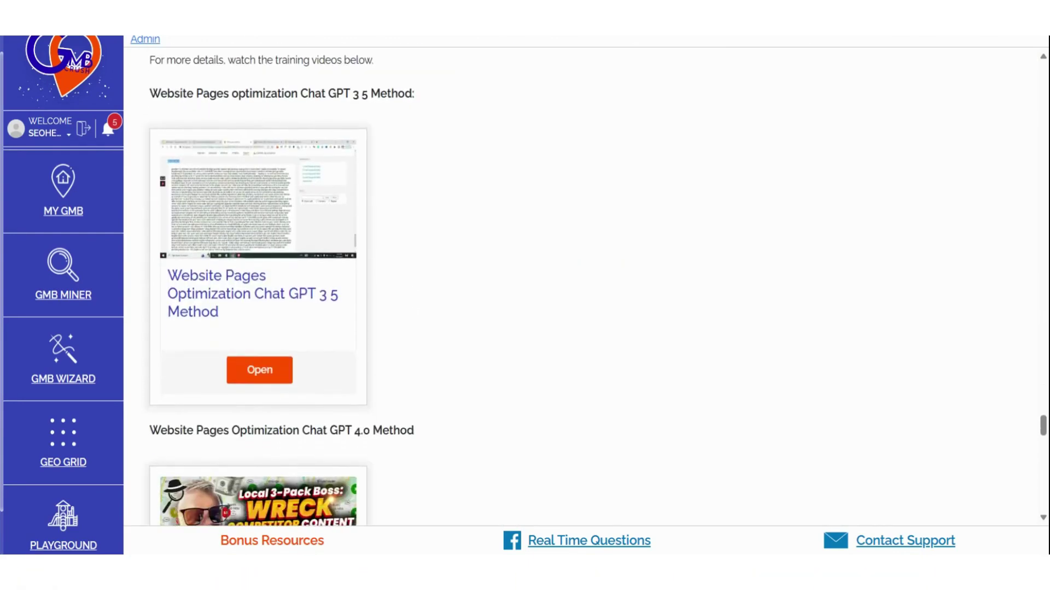
scroll(403, 285, down, 10)
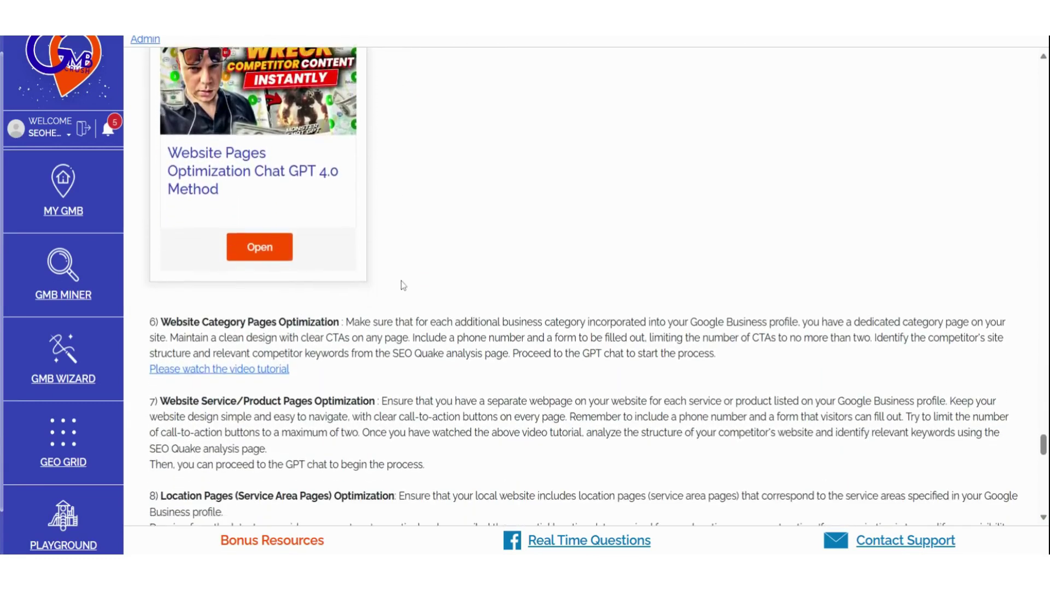
scroll(579, 287, down, 4)
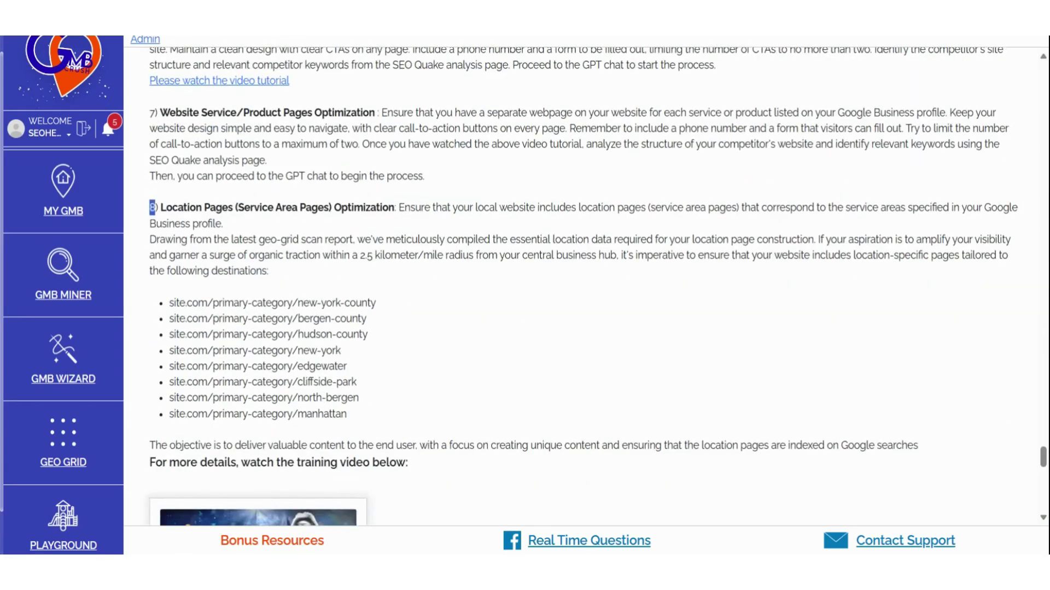
- Highlight the step 8 location-pages paragraph, then continue to the King Kong GMB/GBP Posts 39 video
drag(155, 208, 223, 224)
click(448, 290)
scroll(449, 289, down, 4)
scroll(449, 294, down, 1)
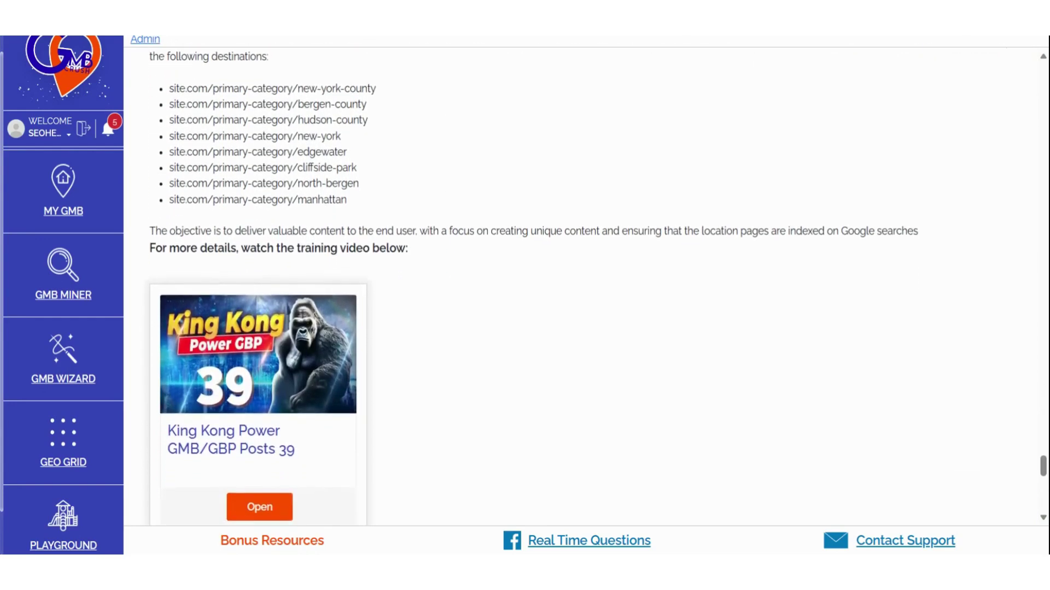